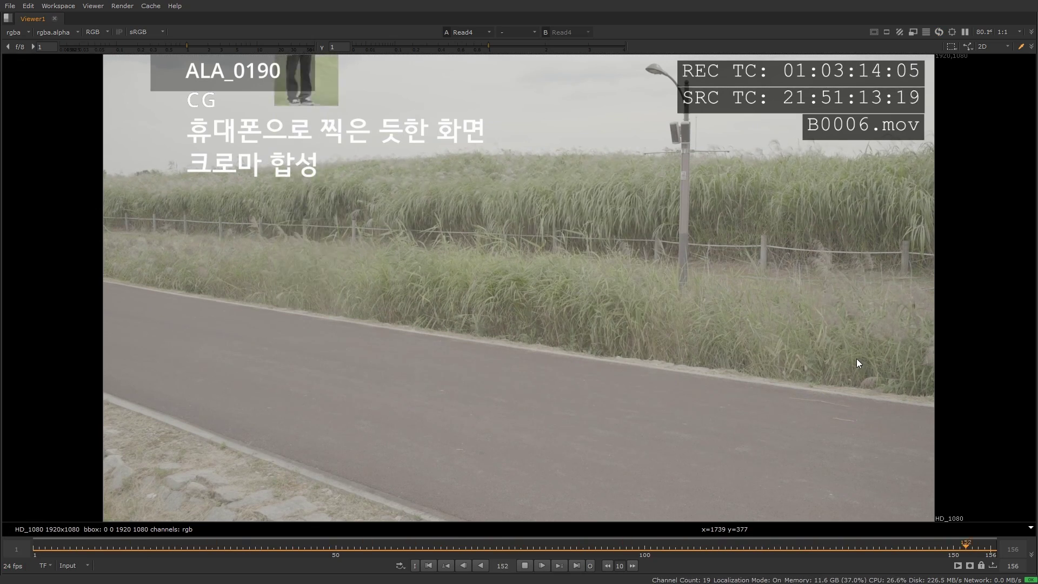
# Play through the guide, background plate and first source clips to review the footage
pyautogui.scroll(1, 856, 358)
pyautogui.press('space')
pyautogui.click(541, 439)
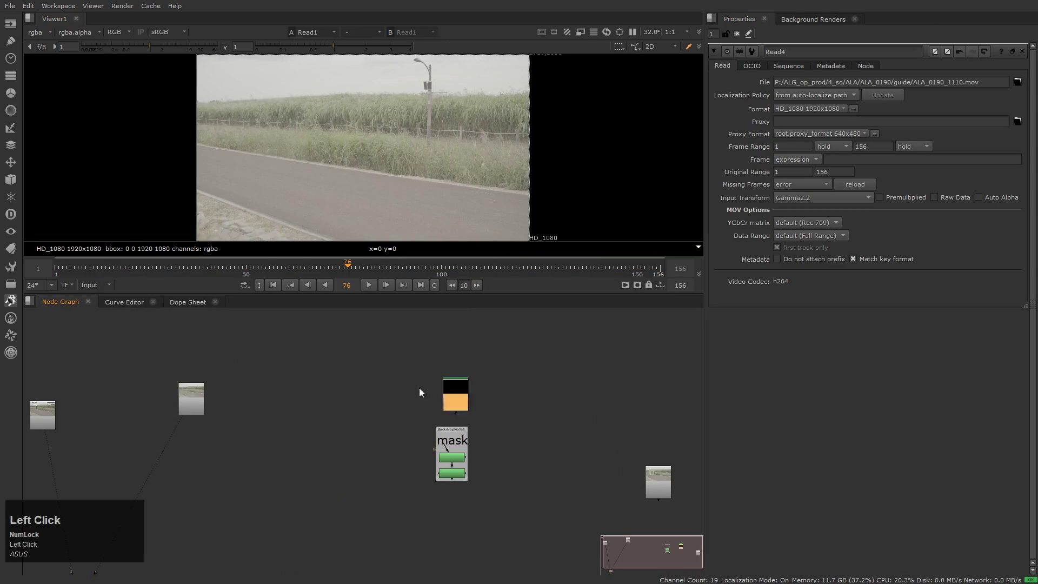
pyautogui.press('Home')
pyautogui.press('l')
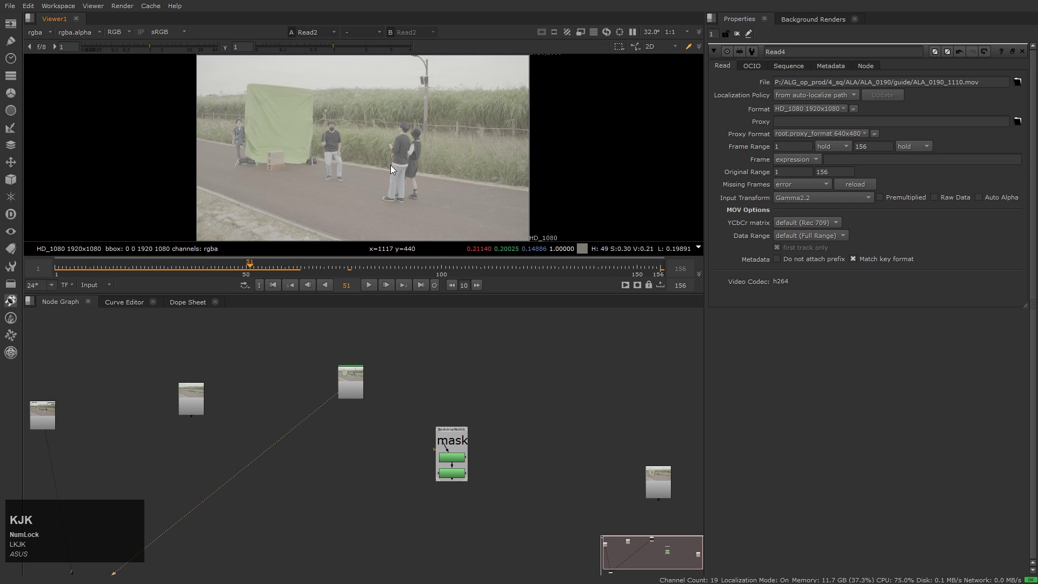
pyautogui.scroll(-2, 283, 448)
pyautogui.scroll(3, 283, 449)
# Place the mask backdrop beside Read2, copy its roto alpha into the source with a Copy node, and add a Premult node below
pyautogui.click(442, 450)
pyautogui.scroll(3, 441, 450)
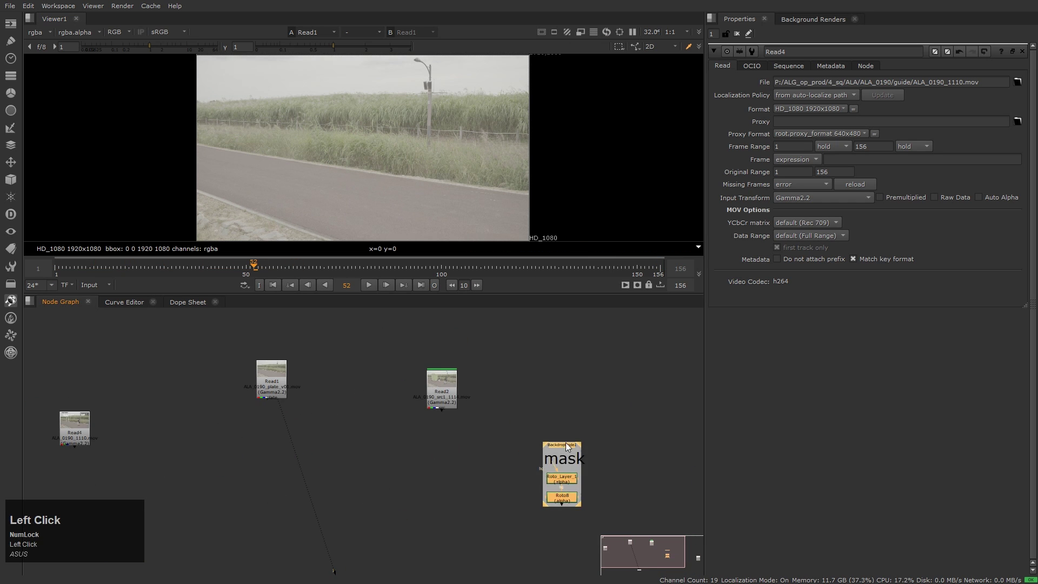
pyautogui.doubleClick(440, 442)
pyautogui.press('1')
pyautogui.press('Tab')
pyautogui.write('pre')
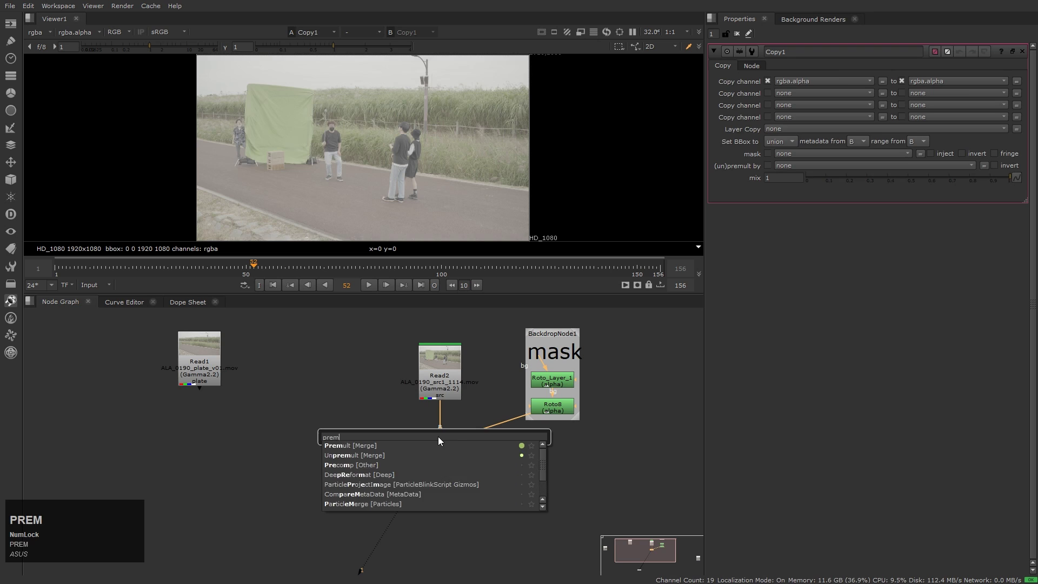
pyautogui.press('Return')
# Merge the premultiplied first source over the Read1 background plate and view the composite
pyautogui.moveTo(239, 475); pyautogui.dragTo(281, 459, button='middle')
pyautogui.press('m')
pyautogui.moveTo(292, 456)
pyautogui.mouseDown()
pyautogui.moveTo(287, 367)
pyautogui.moveTo(288, 460)
pyautogui.mouseUp()
pyautogui.press('1')
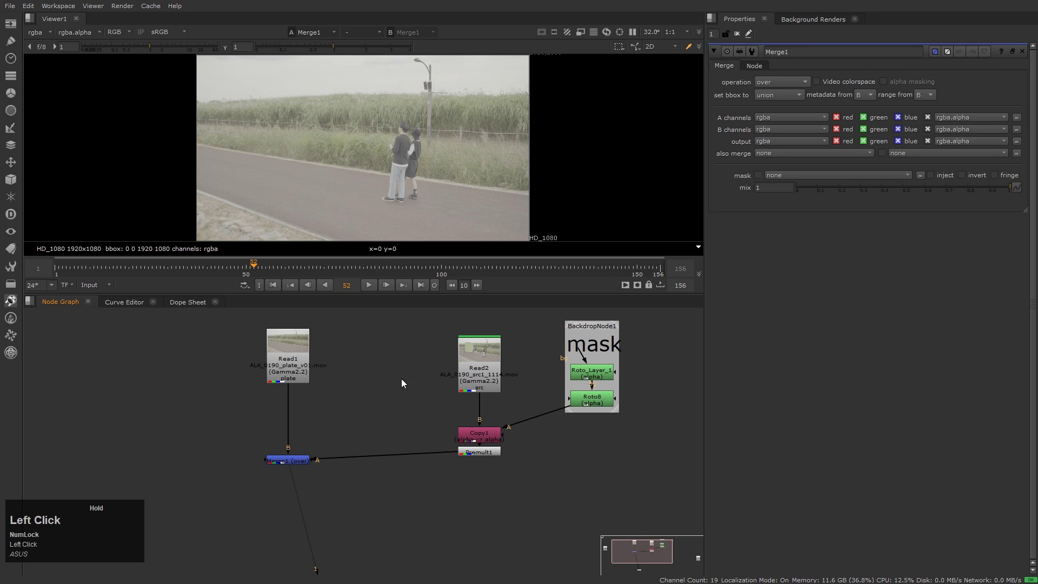
# Disable Premult1, insert a Transform node below Copy1, and move its pivot onto the lamp post
pyautogui.scroll(3, 406, 181)
pyautogui.press('d')
pyautogui.press('t')
pyautogui.scroll(-5, 345, 171)
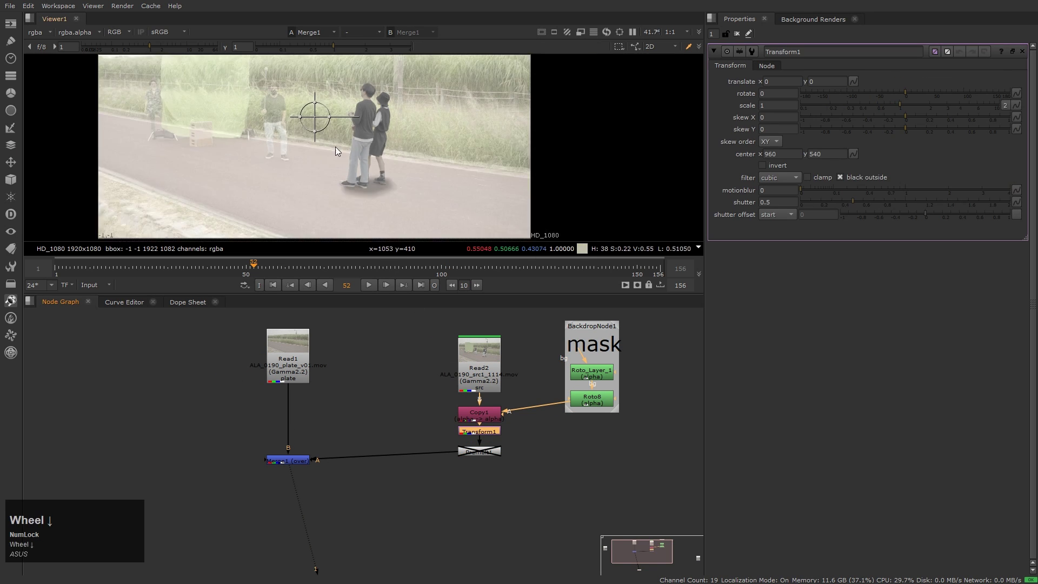
pyautogui.scroll(6, 485, 192)
pyautogui.click(401, 355)
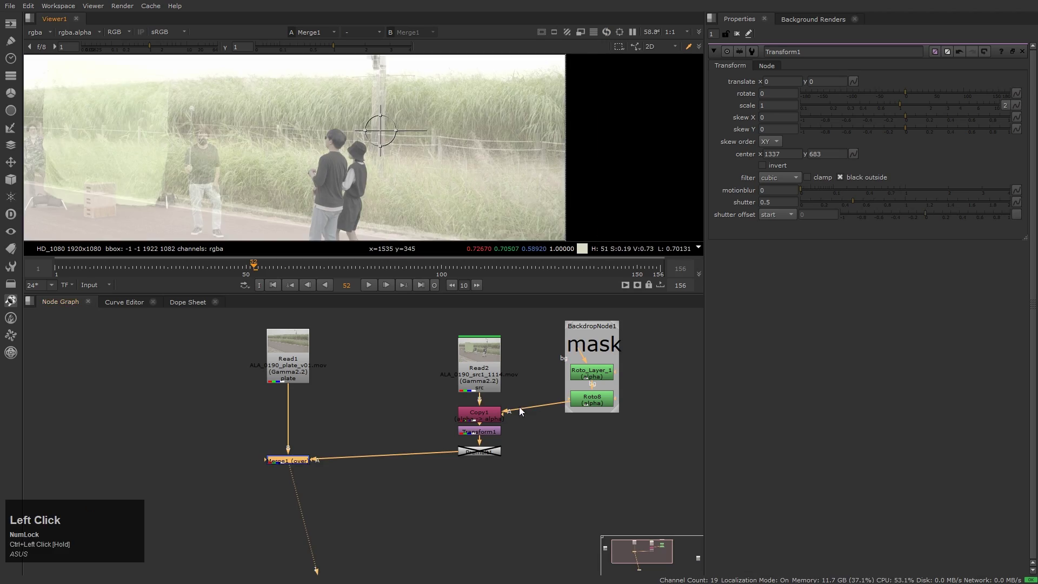
pyautogui.press('1')
pyautogui.click(368, 406)
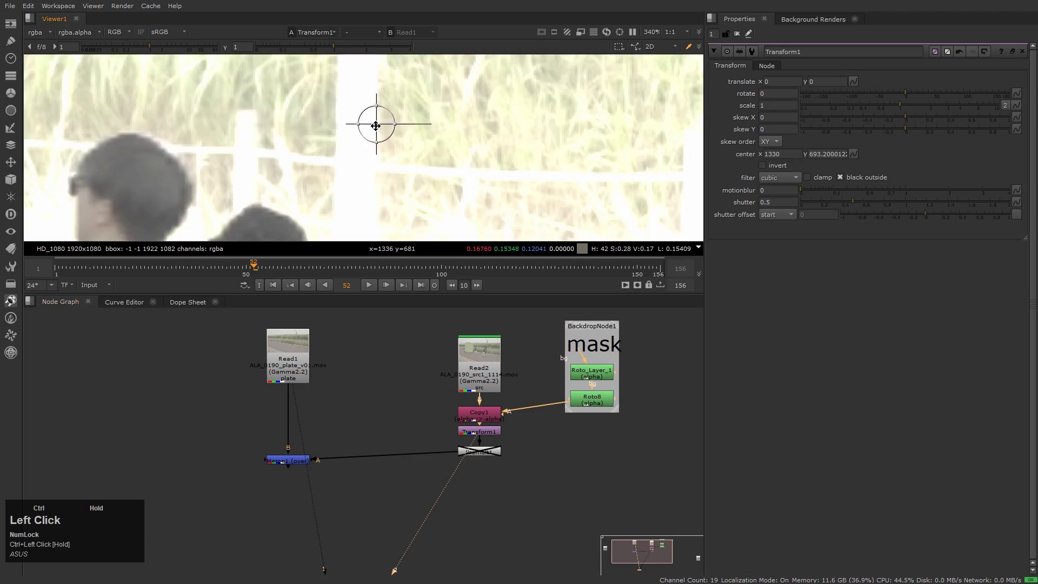
# Align the first source's lamp post with the plate by translating Transform1 to about x 20.2, y -29.4
pyautogui.press('space')
pyautogui.scroll(3, 670, 300)
pyautogui.click(665, 255)
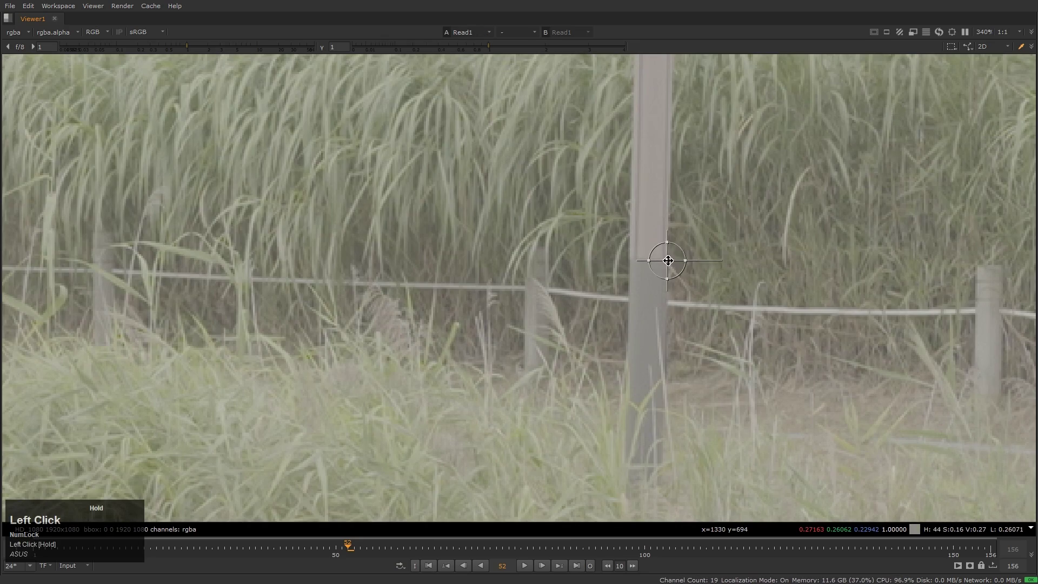
# Check the roadside rocks against the plate and set Transform1's rotation to 0.7
pyautogui.scroll(-5, 773, 354)
pyautogui.scroll(2, 774, 355)
pyautogui.scroll(3, 163, 419)
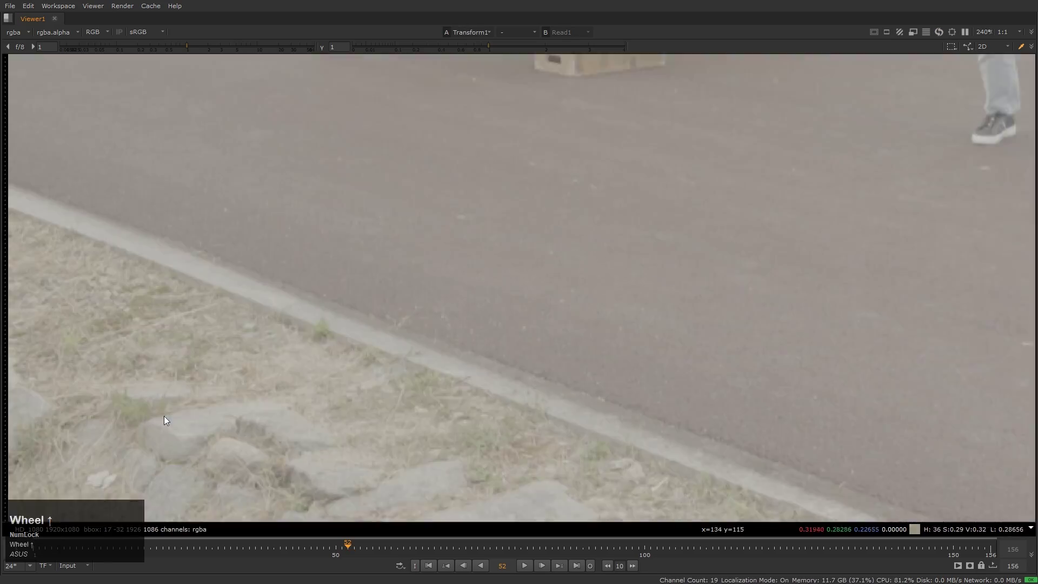
pyautogui.scroll(-5, 393, 359)
pyautogui.scroll(5, 377, 359)
pyautogui.scroll(-8, 472, 388)
pyautogui.press('space')
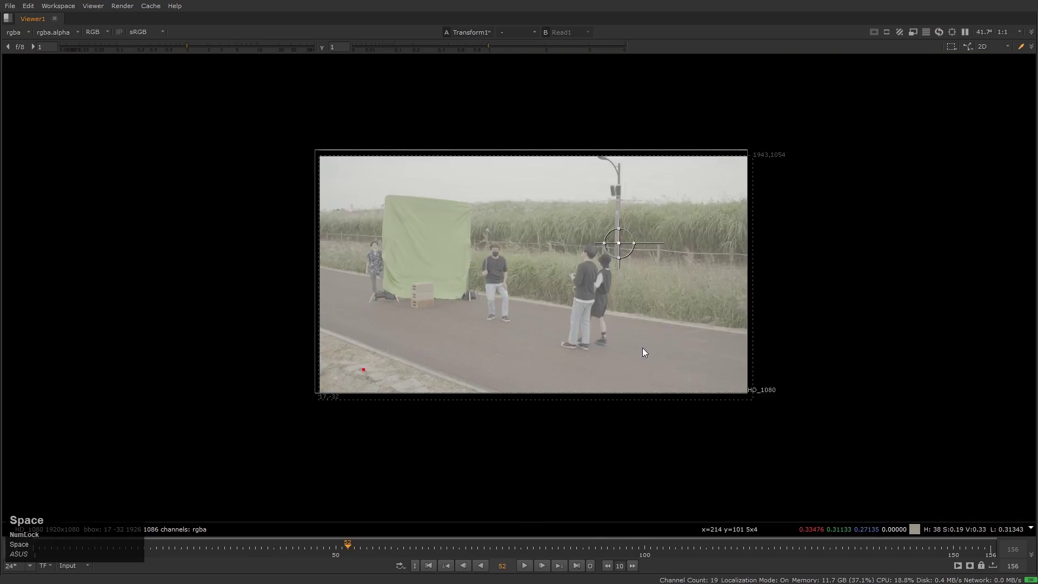
pyautogui.middleClick(568, 155)
pyautogui.scroll(4, 296, 218)
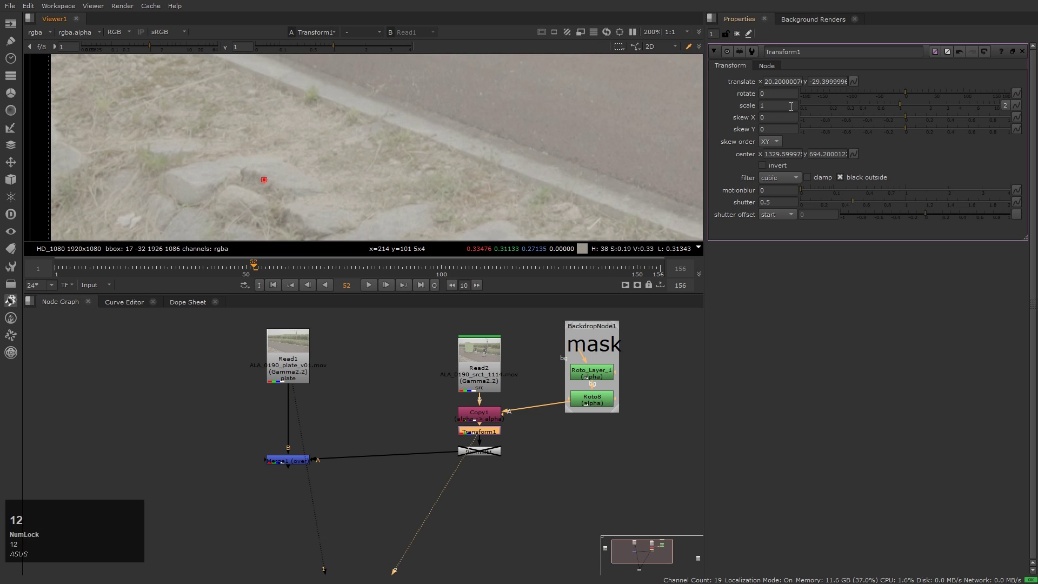
pyautogui.click(779, 93)
pyautogui.write('0.7')
pyautogui.press('Return')
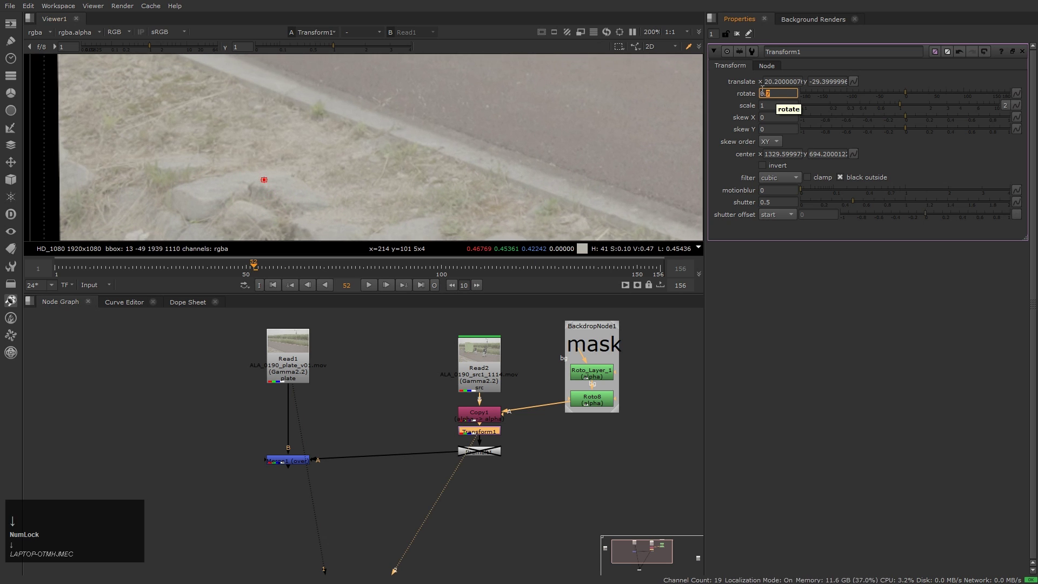
# Compare the transformed first source with the background plate to check the alignment
pyautogui.press('1')
pyautogui.press('2')
pyautogui.press('1')
pyautogui.press('2')
pyautogui.press('1')
pyautogui.press('2')
pyautogui.press('1')
pyautogui.press('2')
pyautogui.scroll(-5, 392, 159)
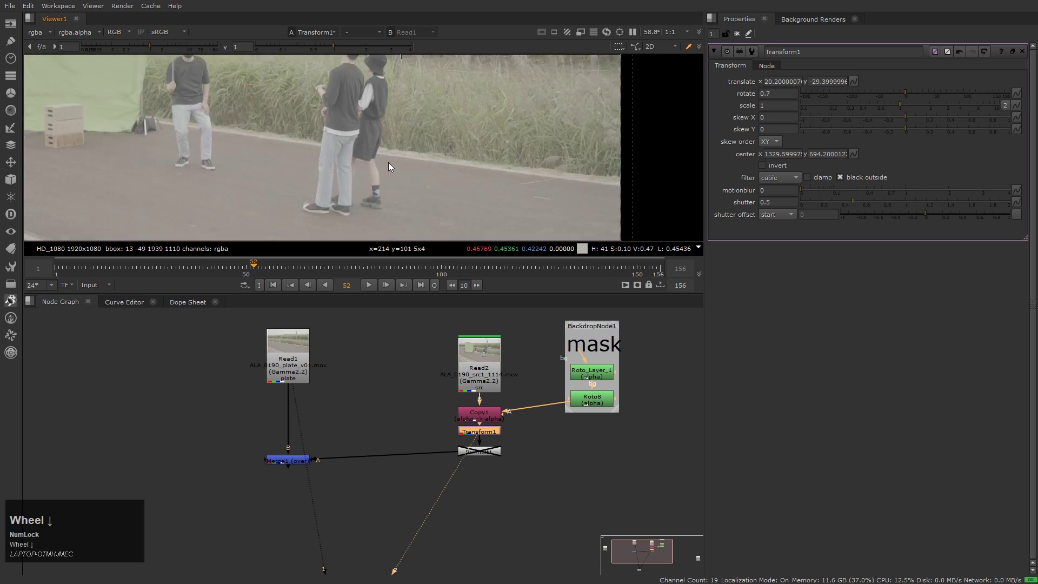
# Close Transform1's properties, re-enable Premult1, and view the Merge1 composite
pyautogui.click(736, 34)
pyautogui.scroll(3, 598, 466)
pyautogui.press('d')
pyautogui.click(240, 409)
pyautogui.press('1')
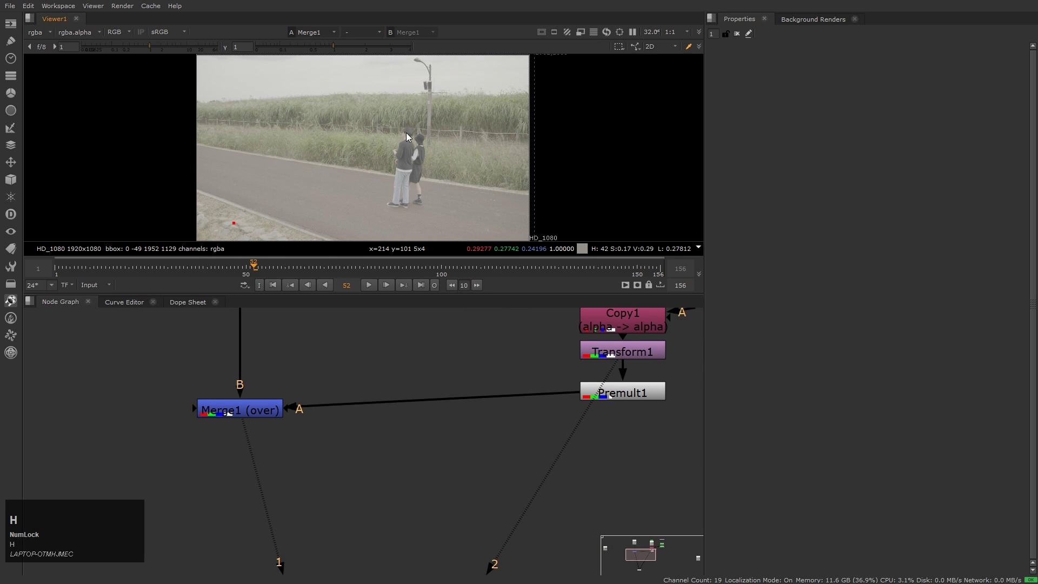
# Play the composite to the end of the first source, and keyframe Merge1's mix from 1 at frame 52 to 0 at frame 53
pyautogui.press('l')
pyautogui.click(529, 167)
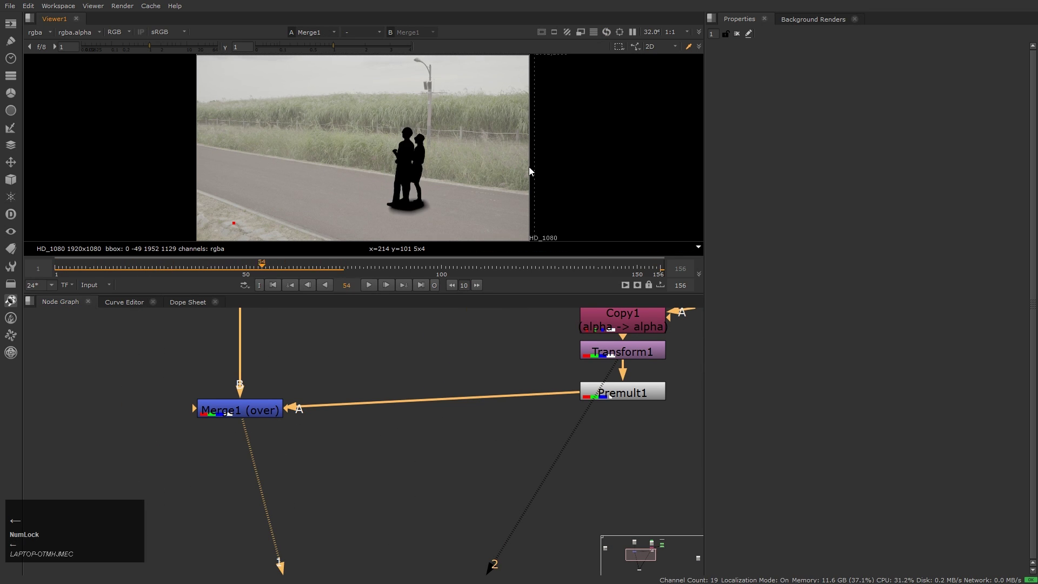
pyautogui.click(256, 404)
pyautogui.doubleClick(255, 404)
pyautogui.press('l')
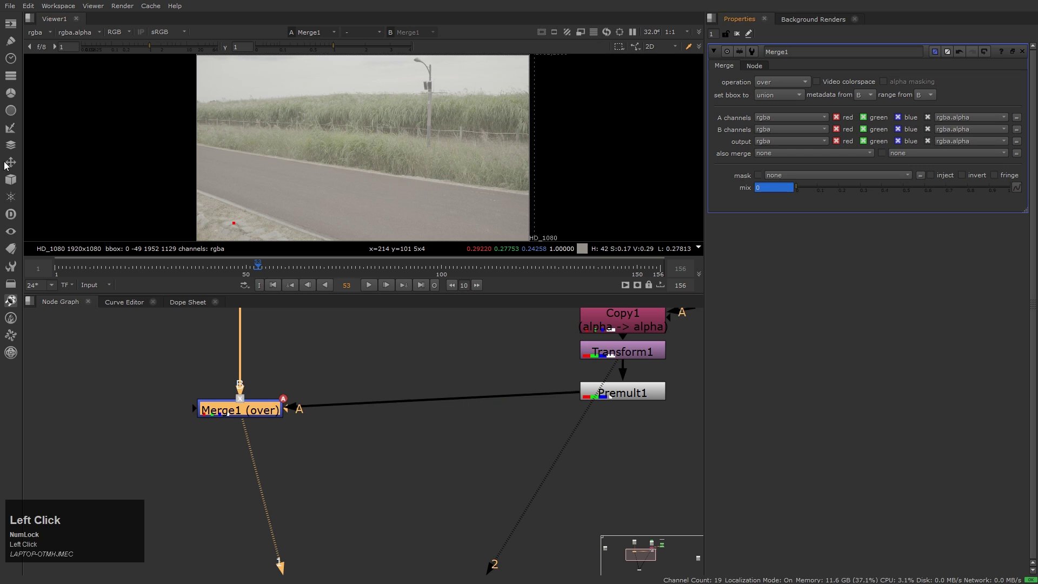
# Check the guide clip and merge the second source, Read3, over the composite below Merge1
pyautogui.scroll(-3, 459, 419)
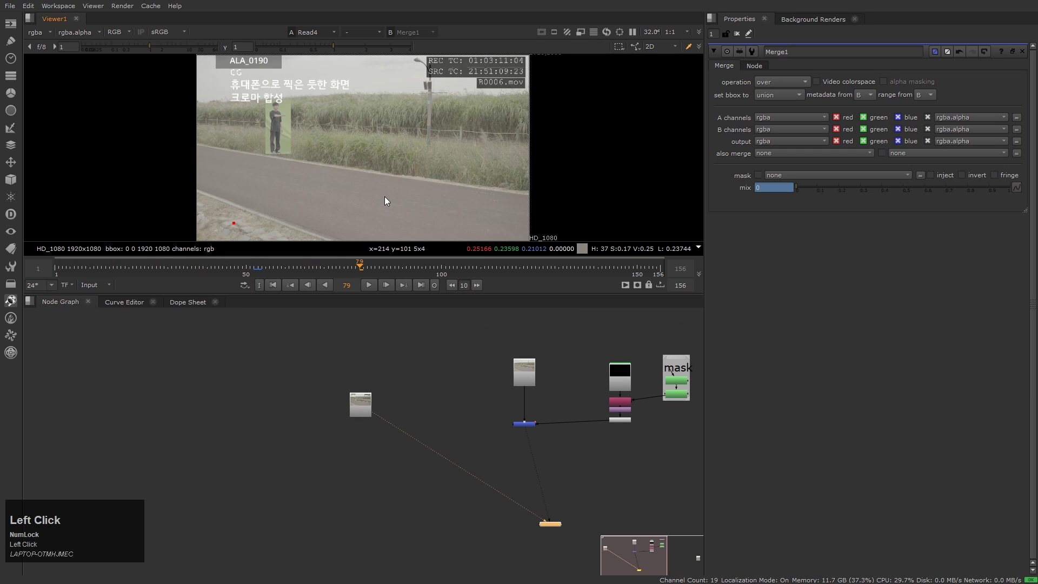
pyautogui.scroll(-3, 617, 439)
pyautogui.scroll(3, 406, 445)
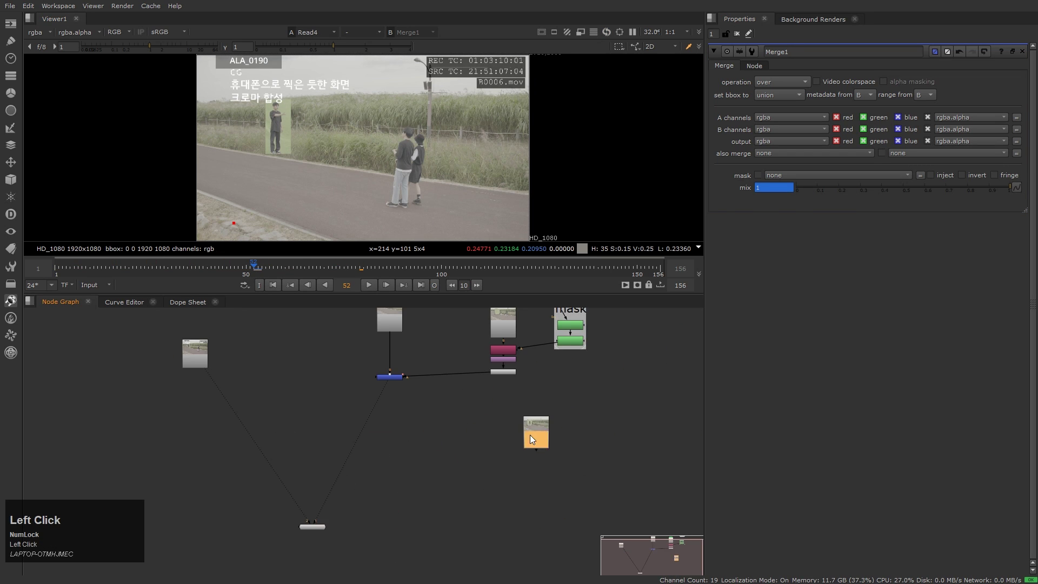
pyautogui.press('Home')
pyautogui.press('m')
pyautogui.moveTo(528, 480); pyautogui.dragTo(390, 357)
pyautogui.scroll(3, 291, 128)
pyautogui.click(548, 485)
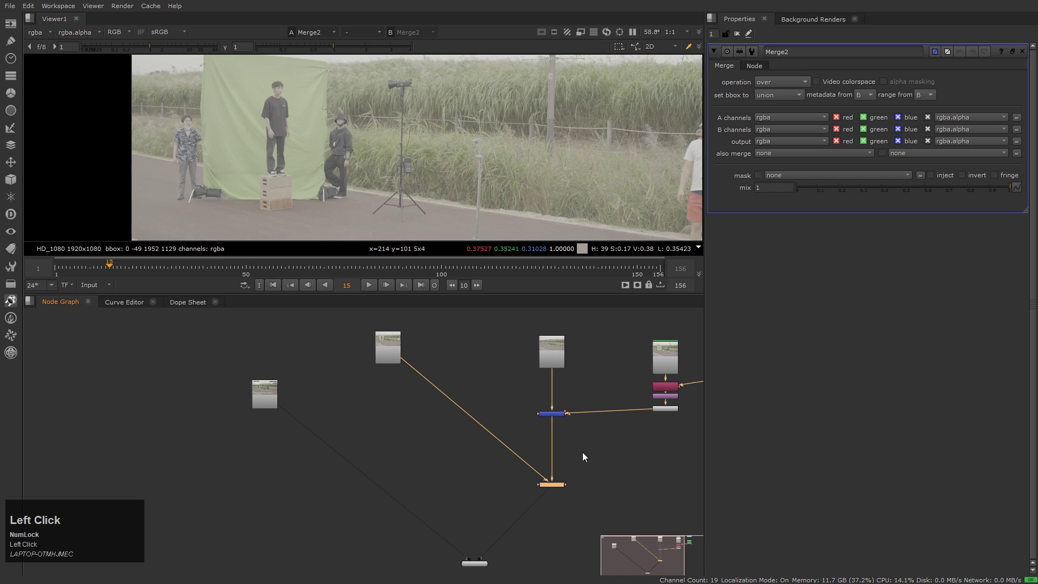
# Lower Merge2's mix for a semi-transparent overlay and add a Transform node below Read3
pyautogui.write('5')
pyautogui.press('Return')
pyautogui.press('t')
pyautogui.middleClick(429, 437)
pyautogui.click(424, 453)
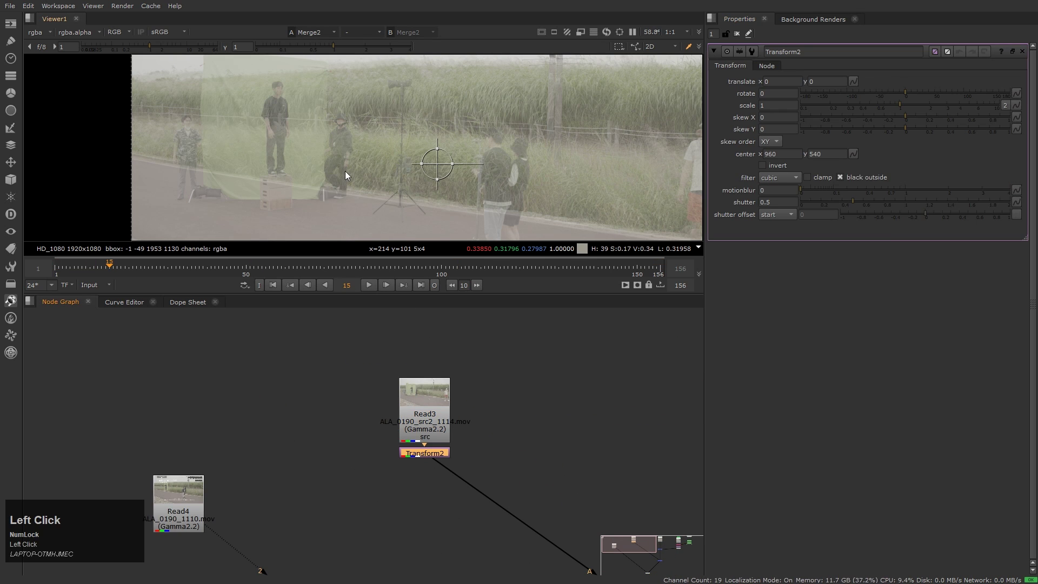
# Set Transform2's pivot on the lamp post and translate it to x 23.5, y -16.5 to match the plate
pyautogui.scroll(-2, 409, 198)
pyautogui.press('1')
pyautogui.scroll(-2, 541, 438)
pyautogui.scroll(2, 431, 127)
pyautogui.keyDown('ctrl'); pyautogui.click(430, 127); pyautogui.keyUp('ctrl')
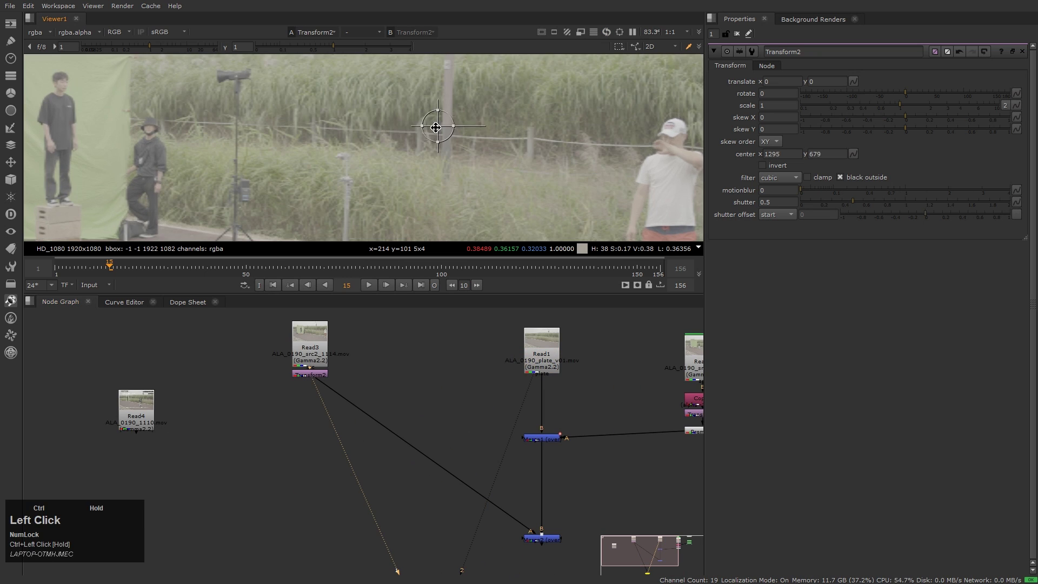
pyautogui.scroll(2, 516, 83)
pyautogui.moveTo(348, 121); pyautogui.dragTo(373, 139)
pyautogui.scroll(-5, 486, 162)
pyautogui.press('2')
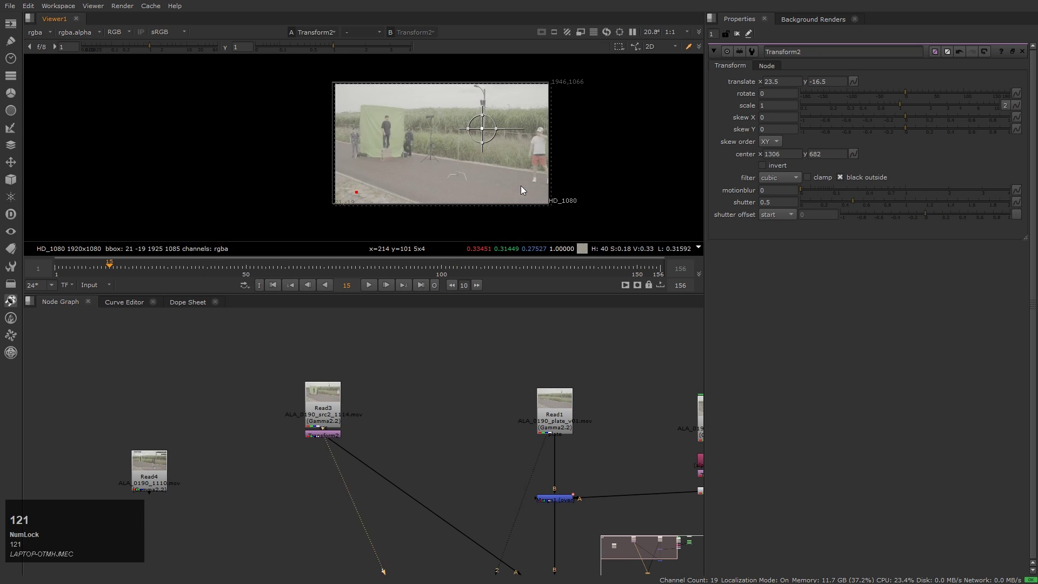
# Close Transform2's properties and view the second source at full opacity in the Merge2 result
pyautogui.press('h')
pyautogui.scroll(-1, 486, 432)
pyautogui.click(487, 477)
pyautogui.click(424, 528)
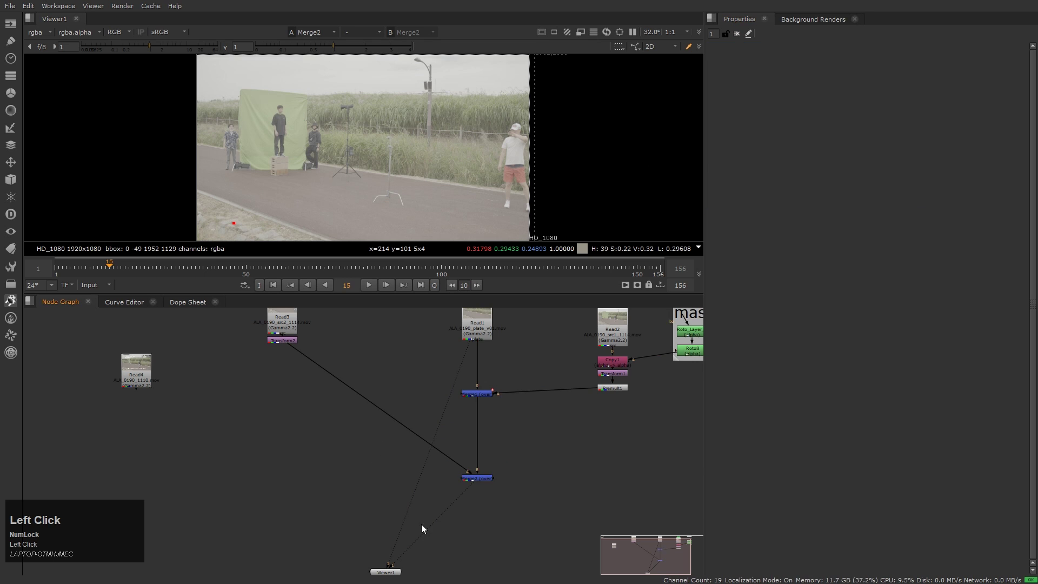
# Move Transform2 away from Read3 to make room beneath it, and inspect Read3's green channel around the green-screen actor
pyautogui.moveTo(311, 428); pyautogui.dragTo(322, 440, button='middle')
pyautogui.scroll(3, 321, 440)
pyautogui.click(405, 340)
pyautogui.press('1')
pyautogui.scroll(3, 446, 157)
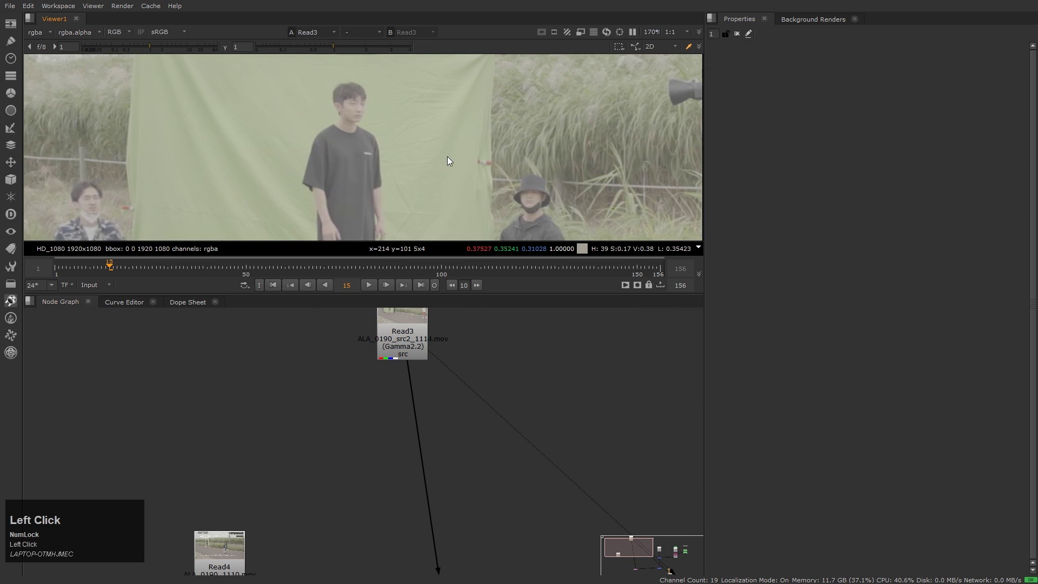
pyautogui.press('g')
pyautogui.press('g')
# Add an Expression node below Read3 with the green channel set to g>(r+b)/2?(r+b)/2:g
pyautogui.click(547, 359)
pyautogui.moveTo(546, 359); pyautogui.dragTo(486, 387, button='middle')
pyautogui.click(485, 335)
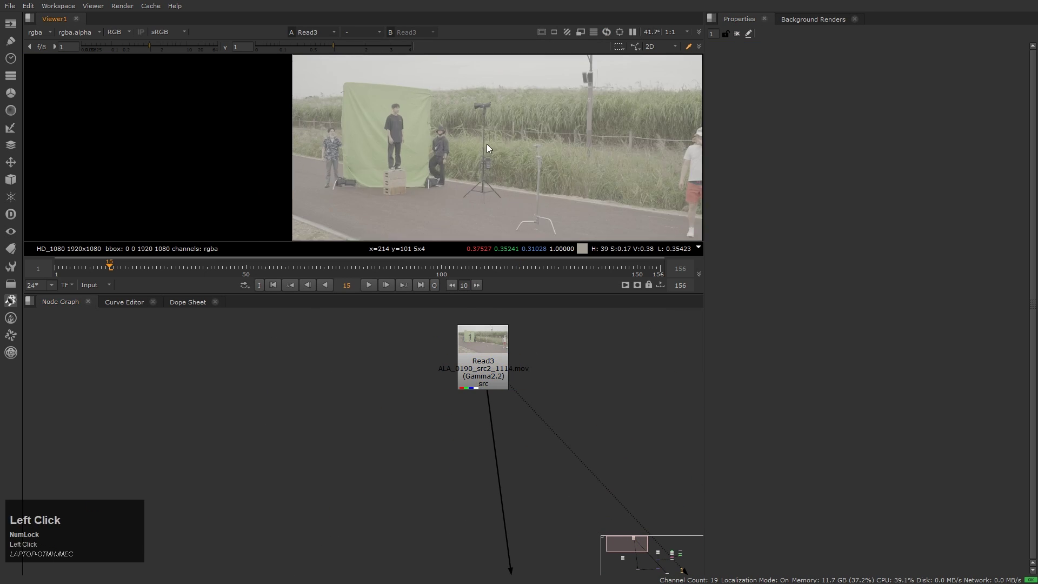
pyautogui.press('Tab')
pyautogui.write('exp')
pyautogui.press('Return')
pyautogui.scroll(5, 444, 227)
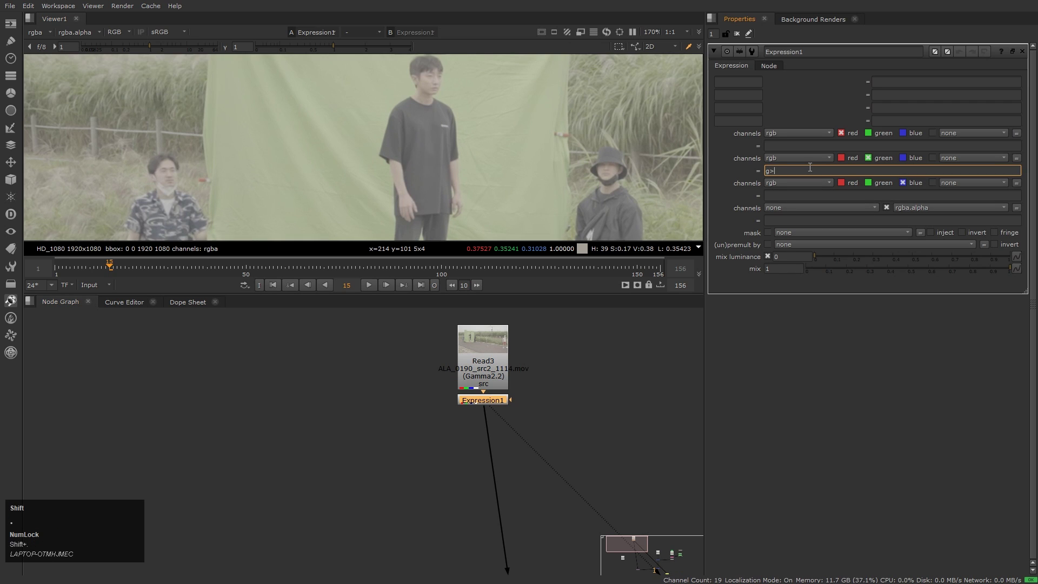
pyautogui.press('Return')
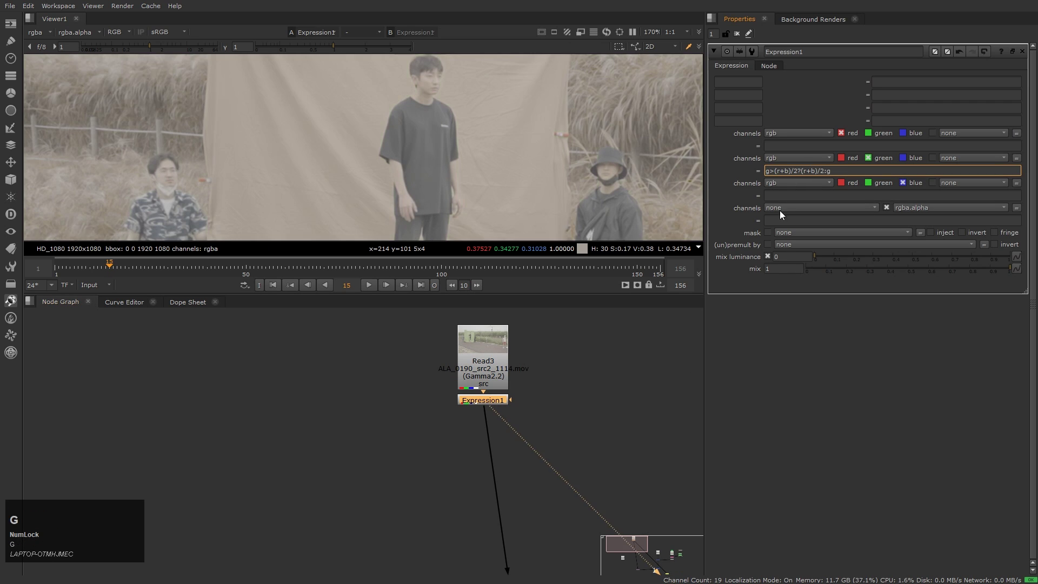
# Merge Read3 with Expression1 using the minus operation to isolate the green spill
pyautogui.scroll(-2, 473, 157)
pyautogui.press('m')
pyautogui.press('1')
pyautogui.click(781, 82)
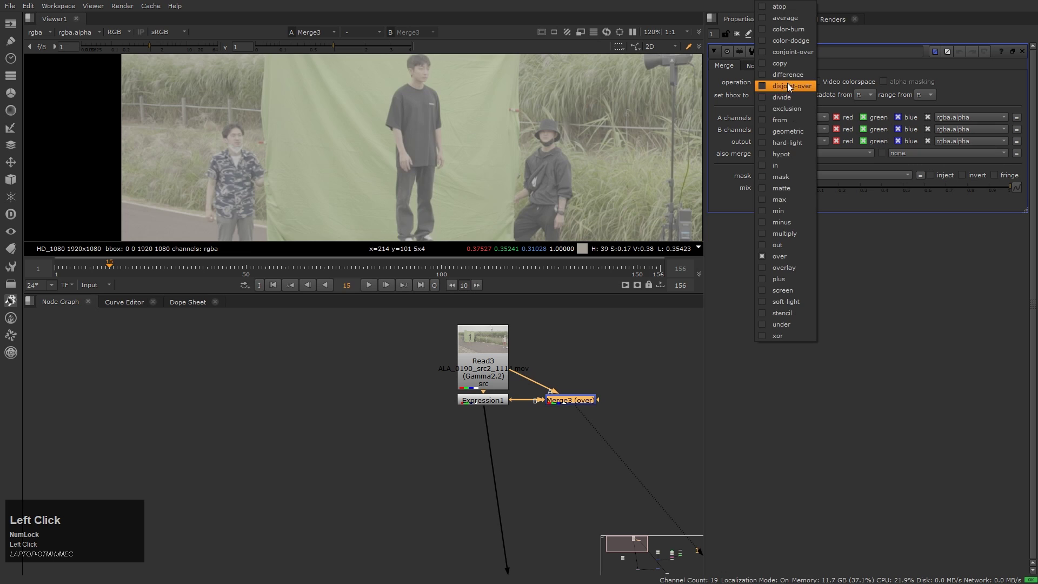
pyautogui.click(783, 200)
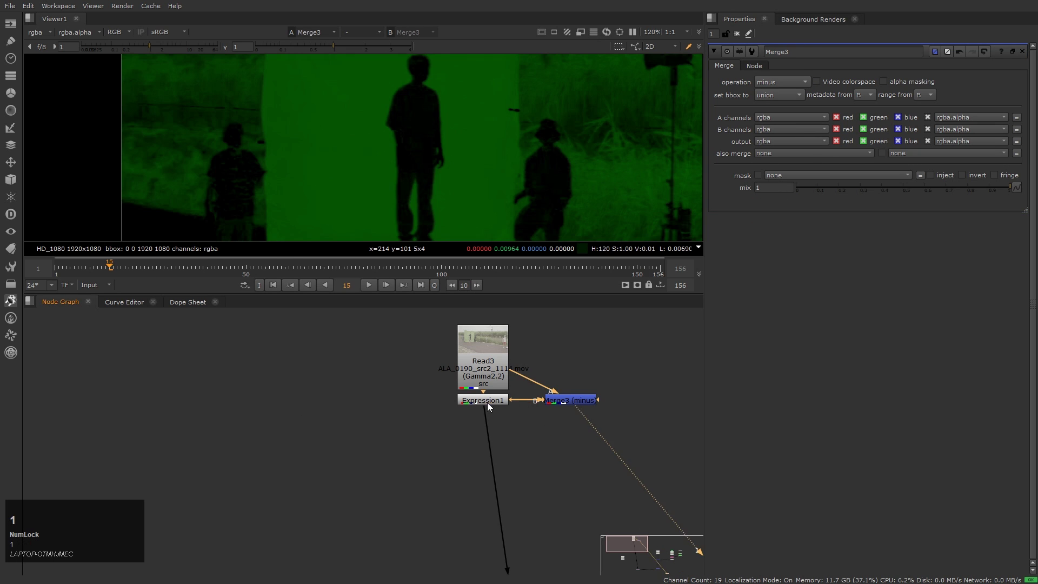
# Merge the Merge3 spill result onto Expression1 using the plus operation, placing the new node below Expression1
pyautogui.click(487, 402)
pyautogui.click(533, 439)
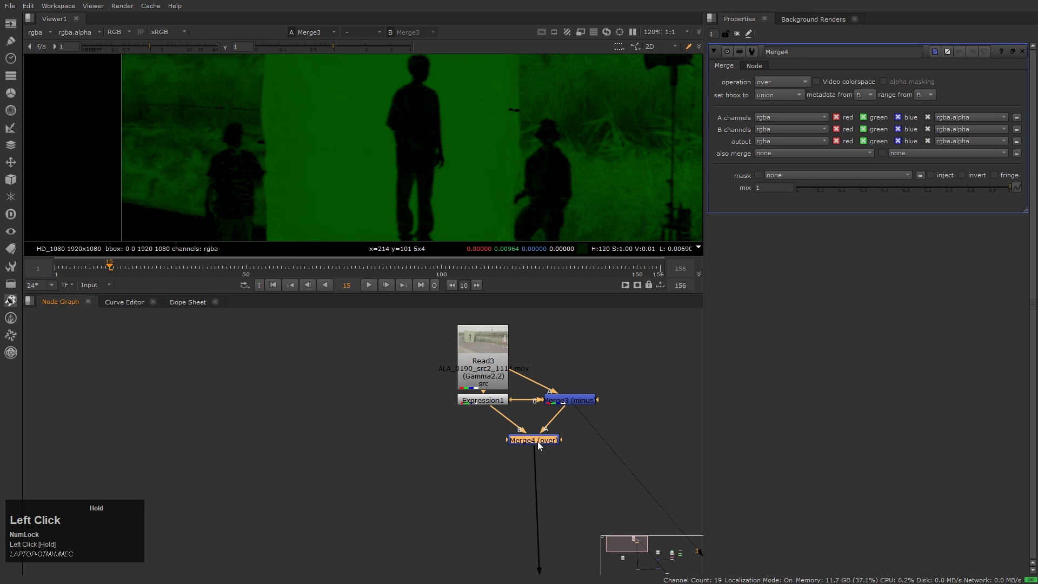
pyautogui.moveTo(540, 441); pyautogui.dragTo(488, 436)
pyautogui.press('1')
pyautogui.click(781, 81)
pyautogui.click(783, 283)
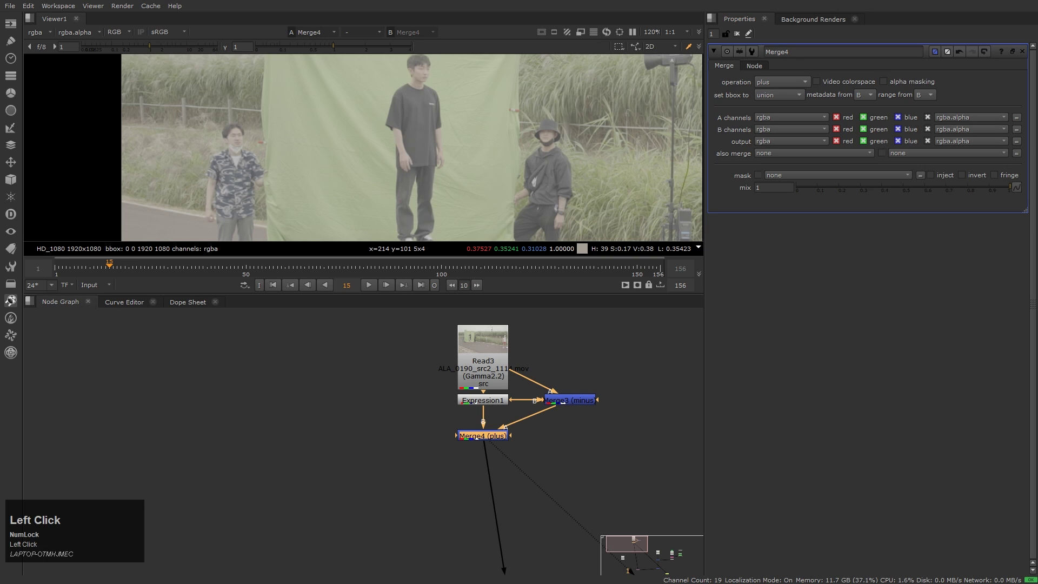
# Insert a Saturation node between Merge3 and Merge4 and set its saturation to 0
pyautogui.scroll(3, 565, 423)
pyautogui.press('Tab')
pyautogui.write('sat')
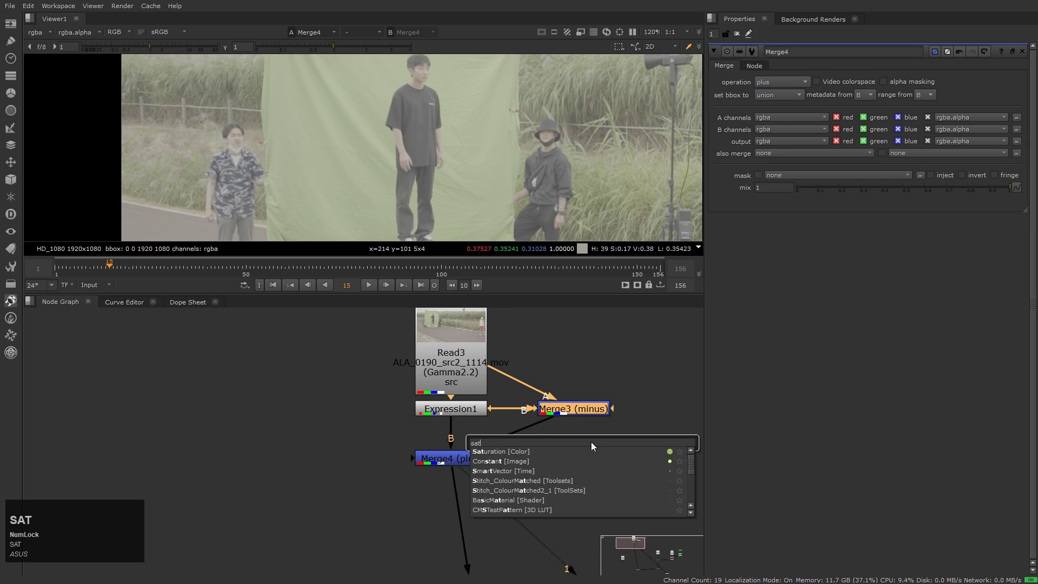
pyautogui.press('Return')
pyautogui.scroll(2, 527, 126)
pyautogui.scroll(2, 526, 125)
# View the despilled Merge4 result with the viewer's display set to LAM_lut
pyautogui.click(458, 472)
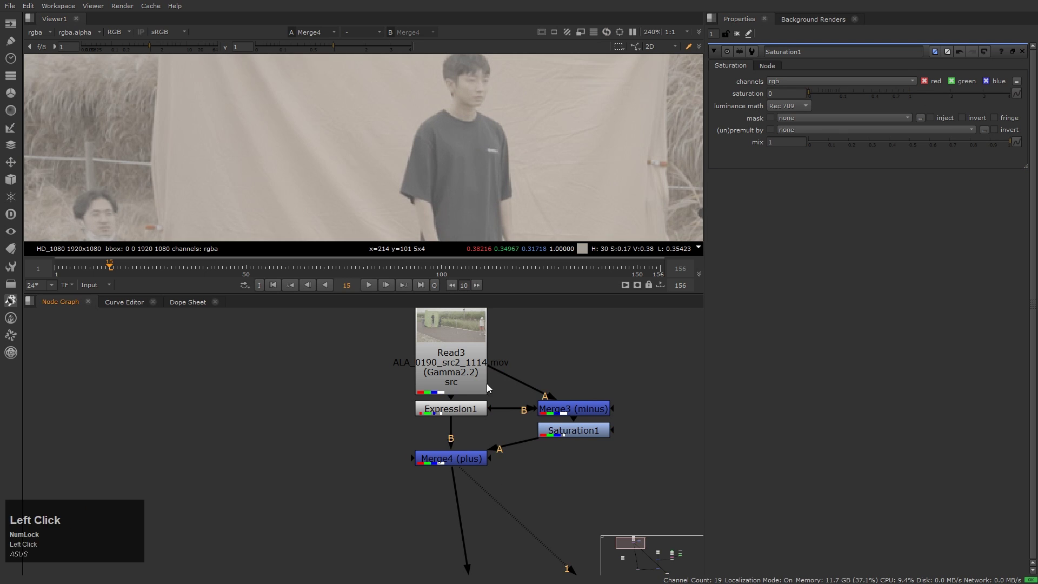
pyautogui.click(174, 87)
pyautogui.press('y')
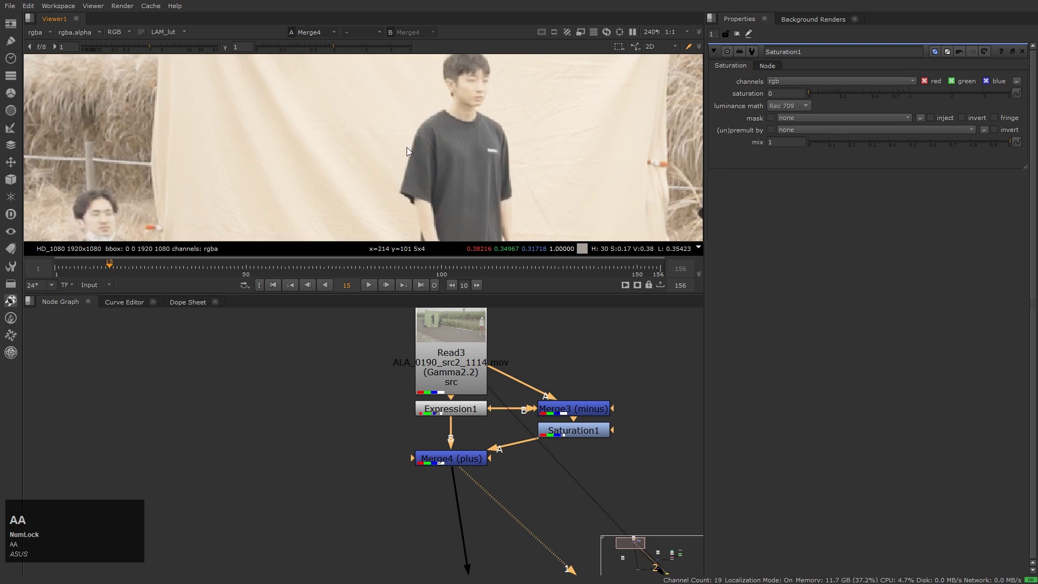
# Lower the viewer gain to about 0.56 and compare the despilled result with the original footage
pyautogui.scroll(-8, 491, 180)
pyautogui.scroll(3, 410, 118)
pyautogui.moveTo(168, 49); pyautogui.dragTo(139, 45)
pyautogui.press('2')
pyautogui.press('1')
pyautogui.press('h')
pyautogui.click(457, 165)
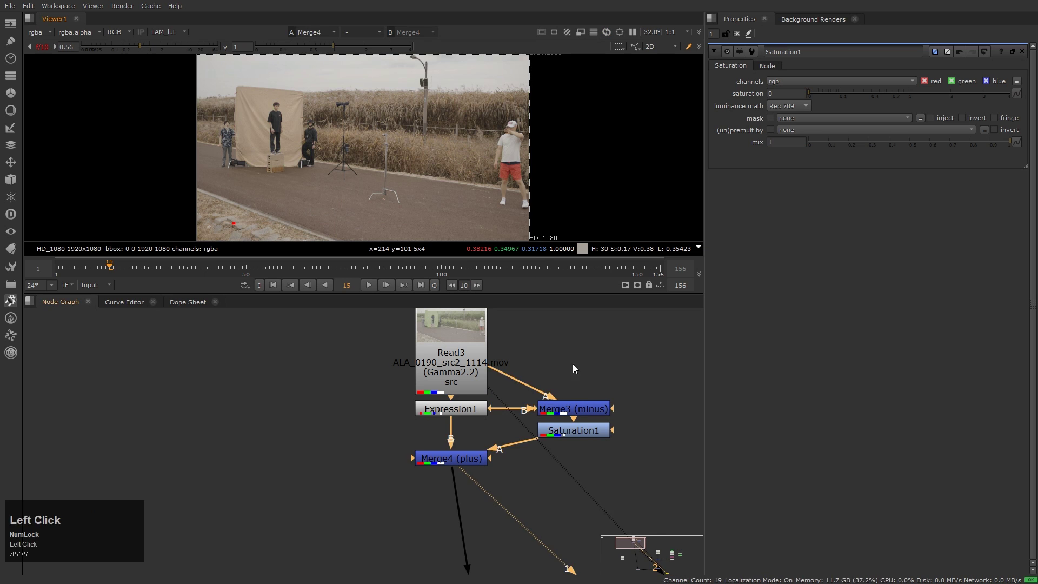
# Add a Keyer node fed by the Merge3 minus output and place it beside Saturation1
pyautogui.moveTo(627, 469); pyautogui.dragTo(498, 420, button='middle')
pyautogui.press('Tab')
pyautogui.write('keyer')
pyautogui.press('Return')
pyautogui.click(497, 420)
pyautogui.moveTo(480, 423); pyautogui.dragTo(522, 426)
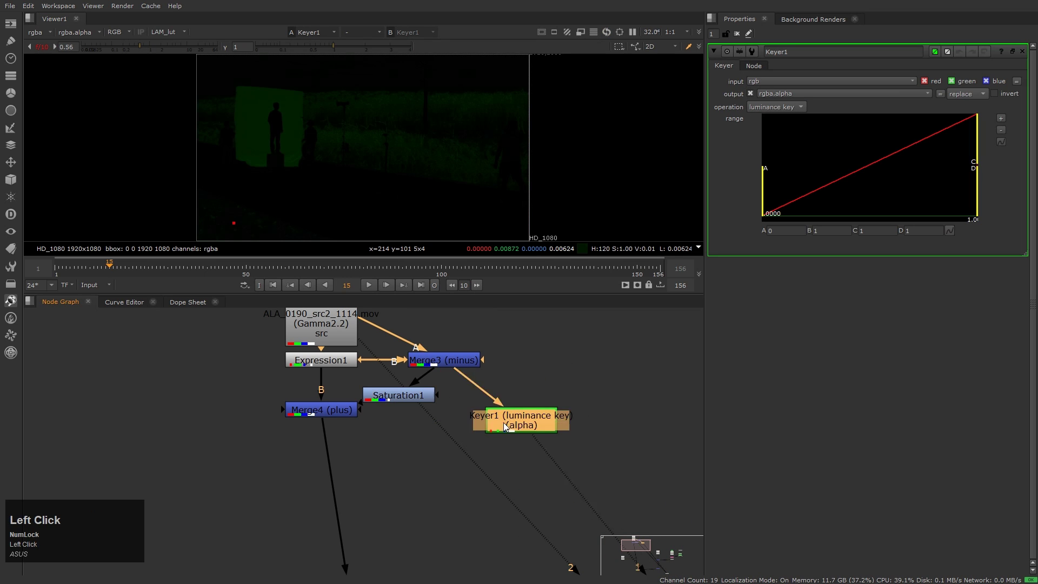
# Set Keyer1 to green keyer with inverted output and tighten its range to A about 0.0077 and B about 0.094
pyautogui.click(789, 106)
pyautogui.click(781, 50)
pyautogui.scroll(3, 270, 162)
pyautogui.press('a')
pyautogui.moveTo(975, 161); pyautogui.dragTo(828, 161)
pyautogui.scroll(-2, 462, 196)
pyautogui.moveTo(765, 201); pyautogui.dragTo(782, 201)
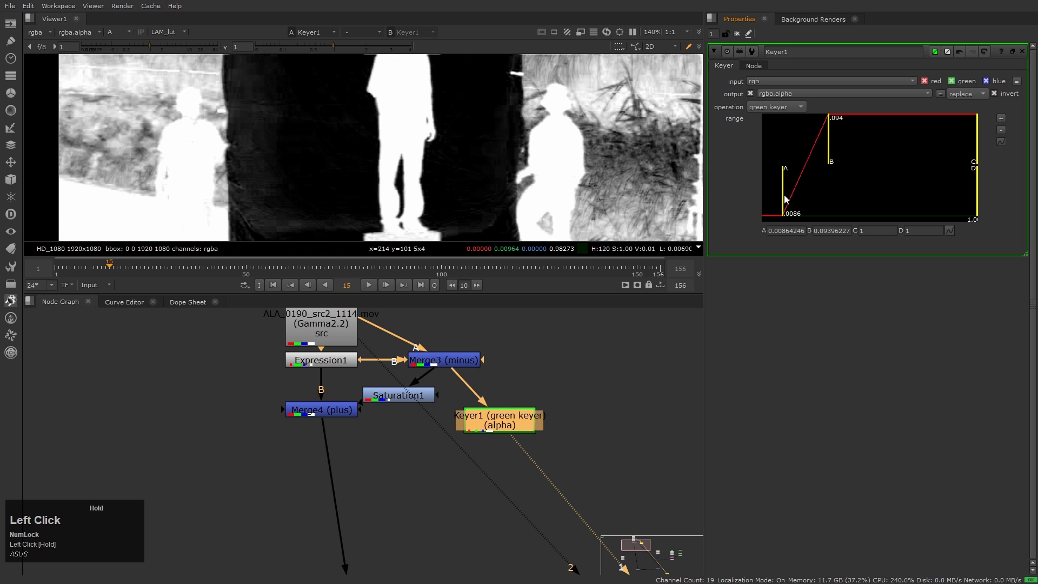
pyautogui.scroll(5, 440, 192)
pyautogui.press('a')
pyautogui.press('a')
# Copy the Keyer1 alpha onto the Merge4 result with a Copy node and add a Premult node below it
pyautogui.click(382, 504)
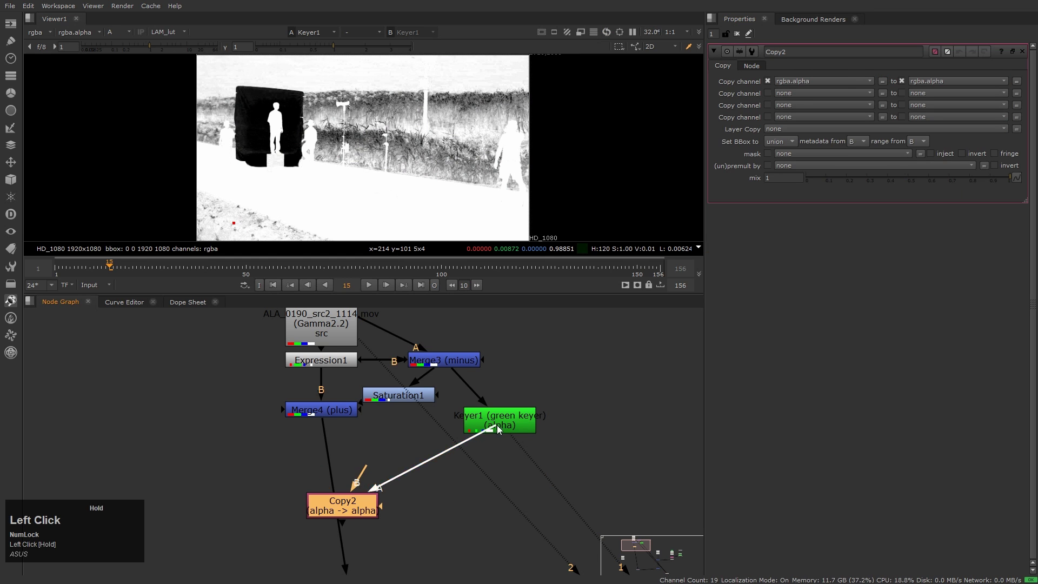
pyautogui.press('a')
pyautogui.press('Tab')
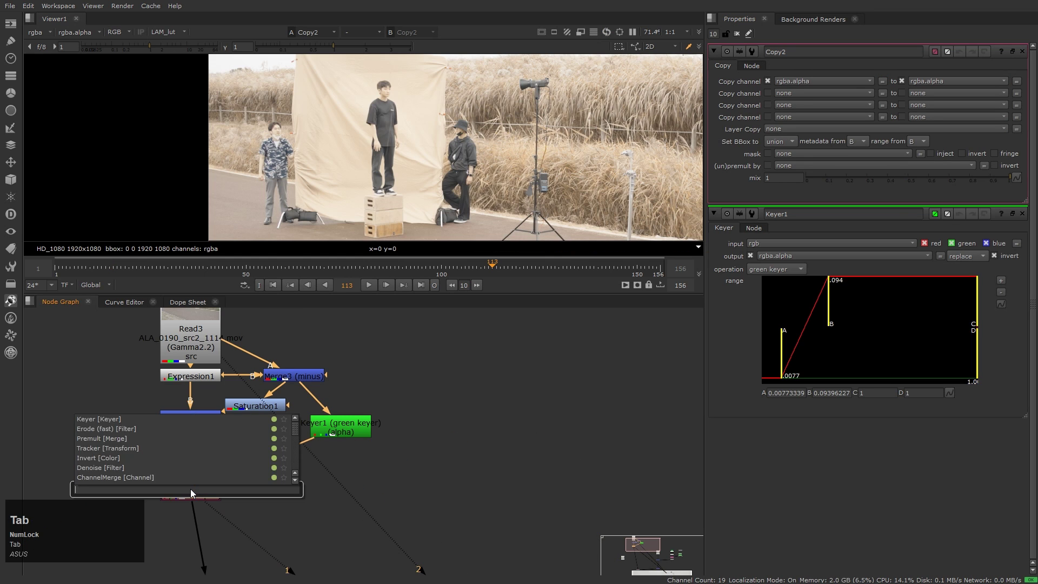
pyautogui.write('pre')
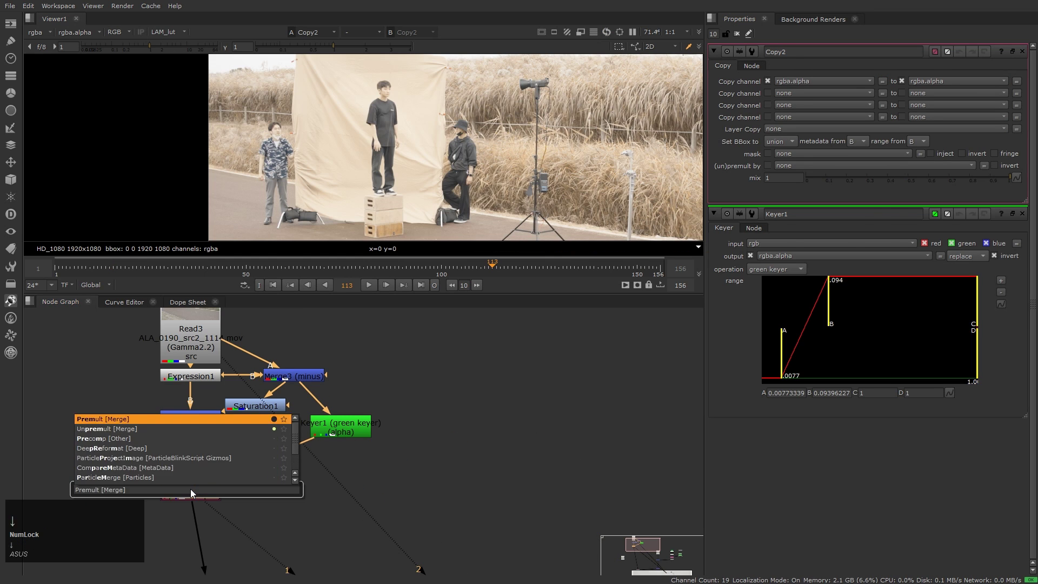
pyautogui.press('Return')
# Examine the whole Merge2 composite with the keyed clip over the background plate
pyautogui.middleClick(385, 397)
pyautogui.click(535, 514)
pyautogui.scroll(-2, 423, 134)
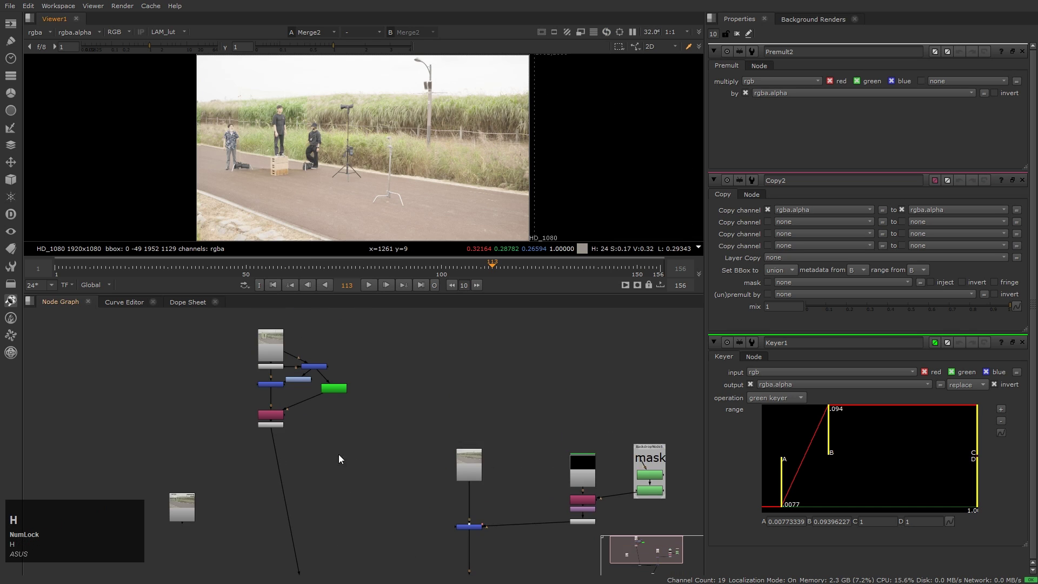
# Insert a Roto node between Copy2 and Premult2 and view its alpha
pyautogui.scroll(5, 338, 454)
pyautogui.click(264, 448)
pyautogui.press('o')
pyautogui.press('1')
pyautogui.press('a')
pyautogui.scroll(-2, 322, 96)
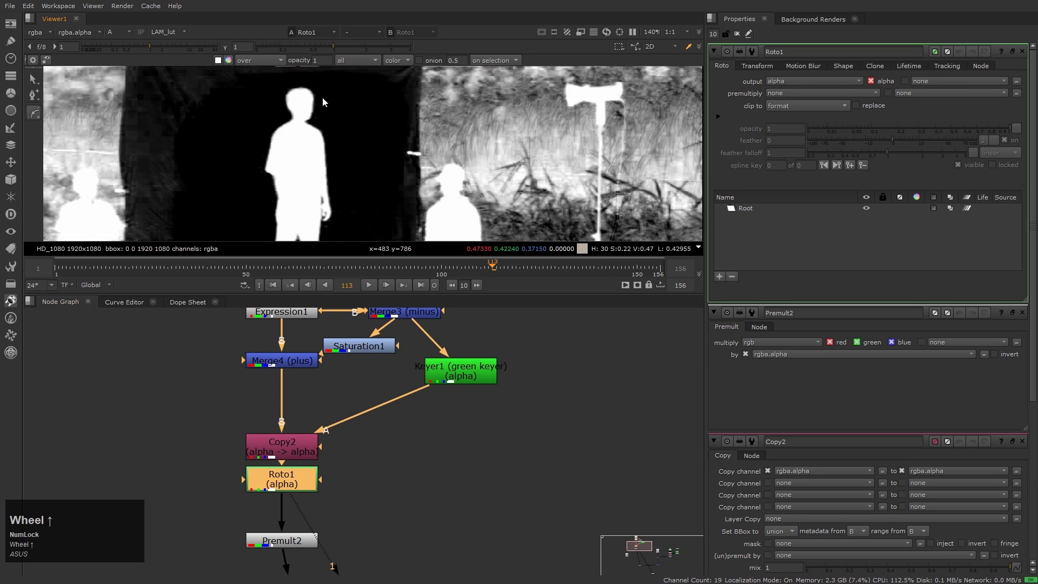
# At frame 1, start a Bezier roto shape around the standing actor's head and body inside the screen area
pyautogui.press('Home')
pyautogui.scroll(-2, 465, 157)
pyautogui.click(475, 179)
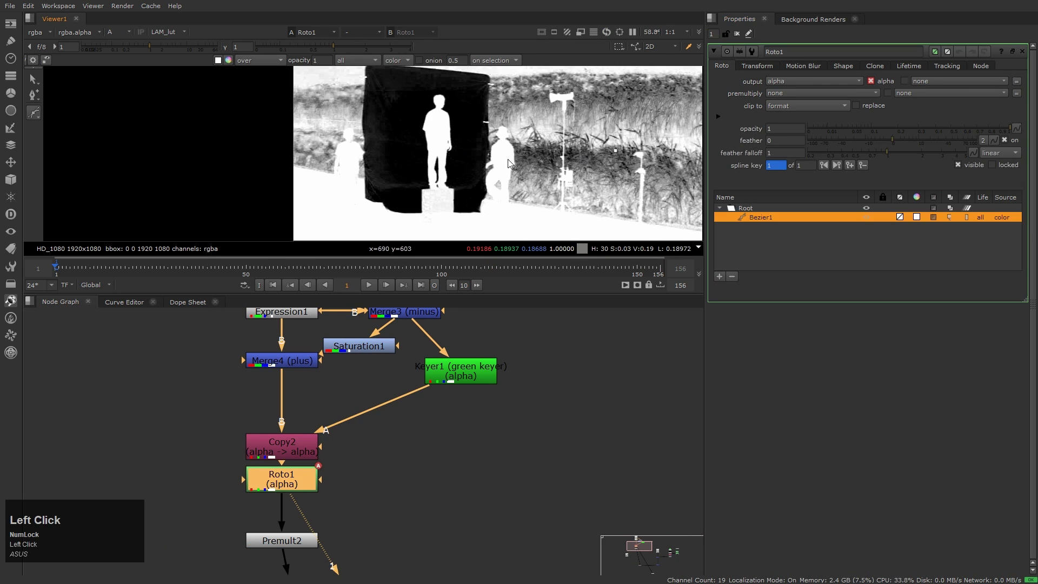
pyautogui.middleClick(477, 182)
pyautogui.press('a')
pyautogui.scroll(5, 459, 209)
pyautogui.moveTo(459, 209)
pyautogui.mouseDown(button='middle')
pyautogui.moveTo(449, 161)
pyautogui.moveTo(449, 209)
pyautogui.mouseUp(button='middle')
pyautogui.press('a')
pyautogui.press('v')
pyautogui.click(404, 176)
# Trace the Bezier closely beneath the actor's shoes along the box top and finish the outline around him
pyautogui.scroll(3, 403, 145)
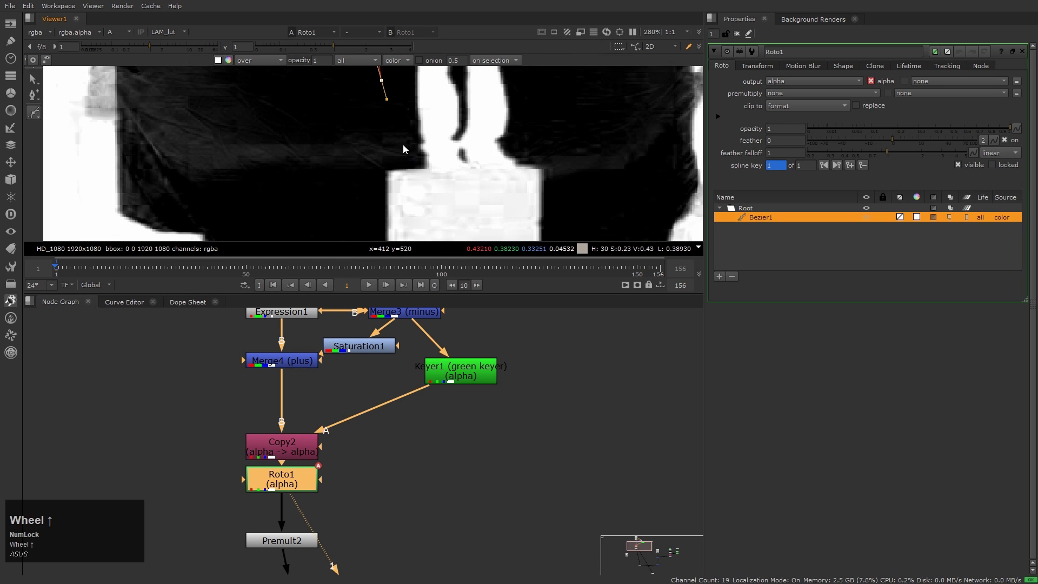
pyautogui.click(408, 147)
pyautogui.press('a')
pyautogui.click(430, 171)
pyautogui.click(459, 178)
pyautogui.click(477, 177)
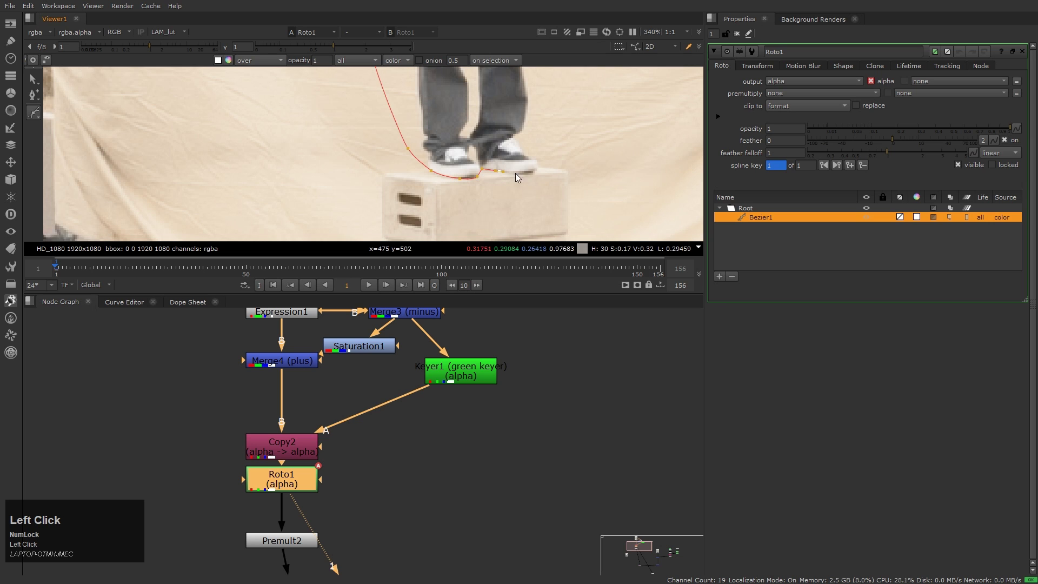
pyautogui.scroll(-4, 540, 157)
pyautogui.click(521, 109)
# Make the Bezier black and inverted to mask out everything around the actor, and play back the matte
pyautogui.press('a')
pyautogui.click(917, 218)
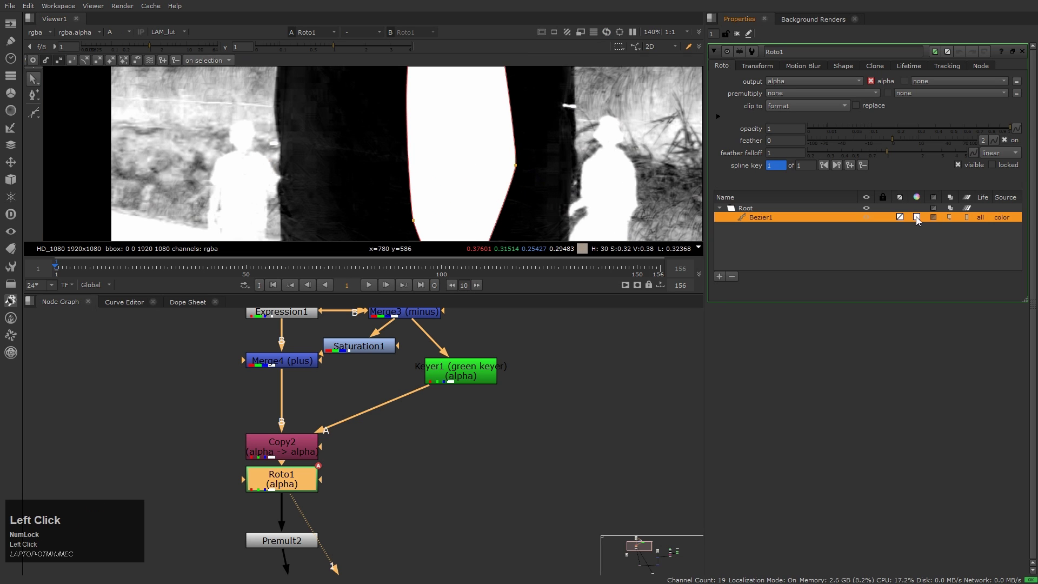
pyautogui.press('l')
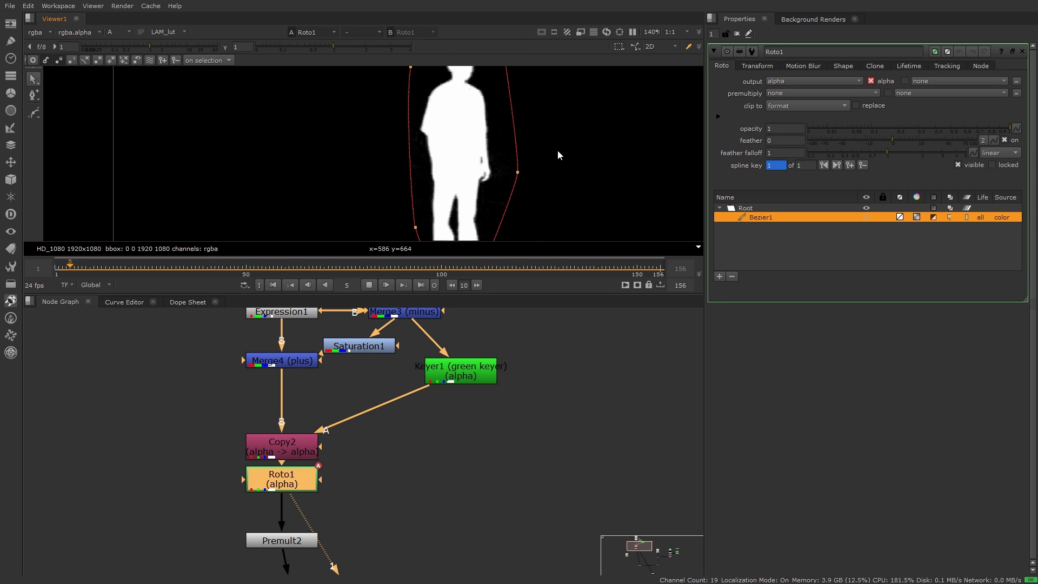
pyautogui.scroll(-3, 362, 146)
pyautogui.moveTo(282, 147); pyautogui.dragTo(269, 167, button='middle')
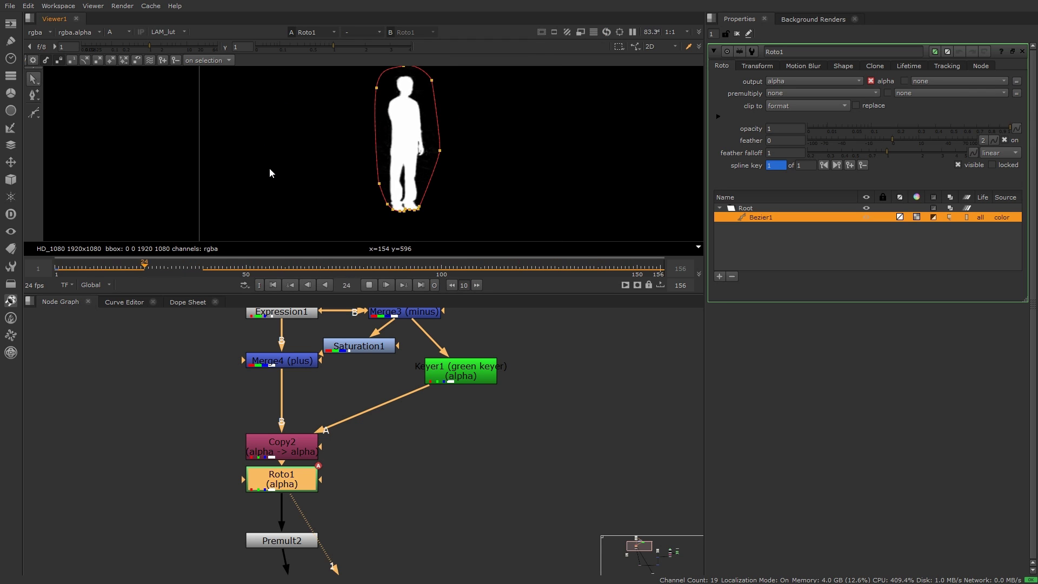
pyautogui.press('a')
# Display the Merge2 composite at frame 1 with all node properties closed
pyautogui.scroll(-3, 551, 155)
pyautogui.middleClick(447, 382)
pyautogui.scroll(5, 528, 470)
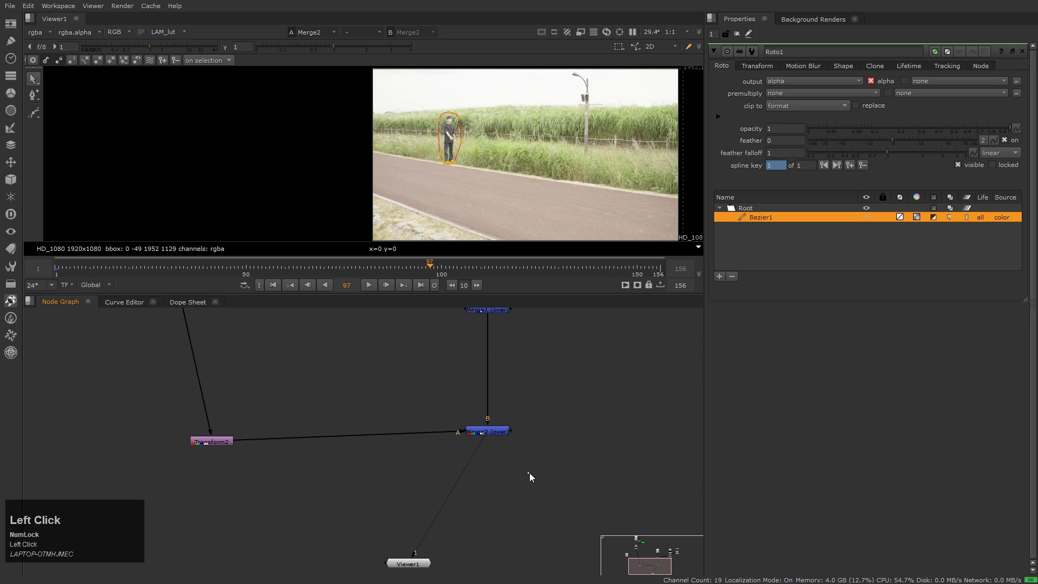
pyautogui.scroll(4, 556, 183)
pyautogui.scroll(-5, 556, 182)
pyautogui.click(736, 34)
pyautogui.press('Home')
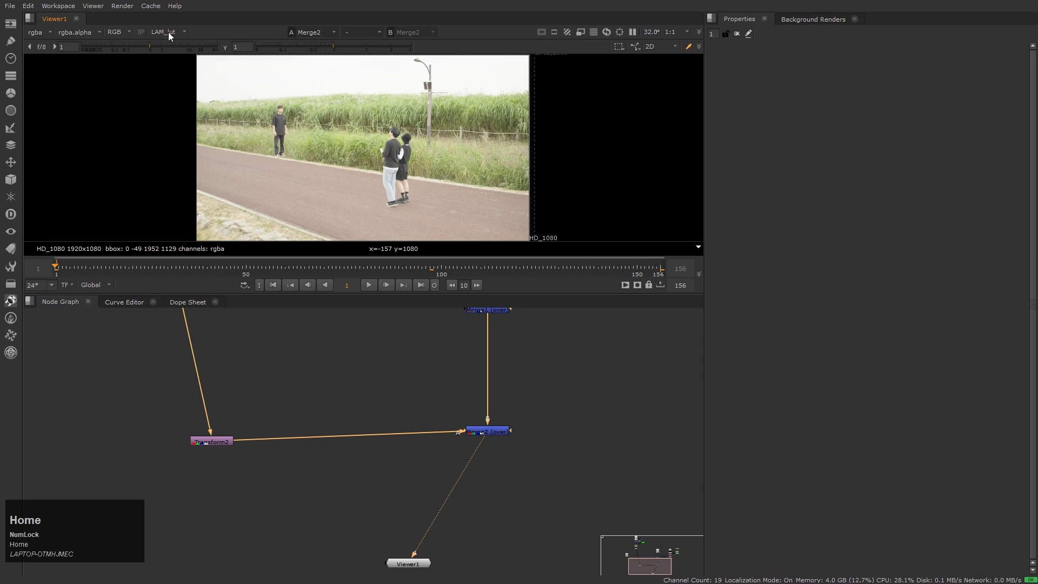
# Play the composite with the viewer's display set to sRGB
pyautogui.click(167, 31)
pyautogui.click(255, 154)
pyautogui.press('l')
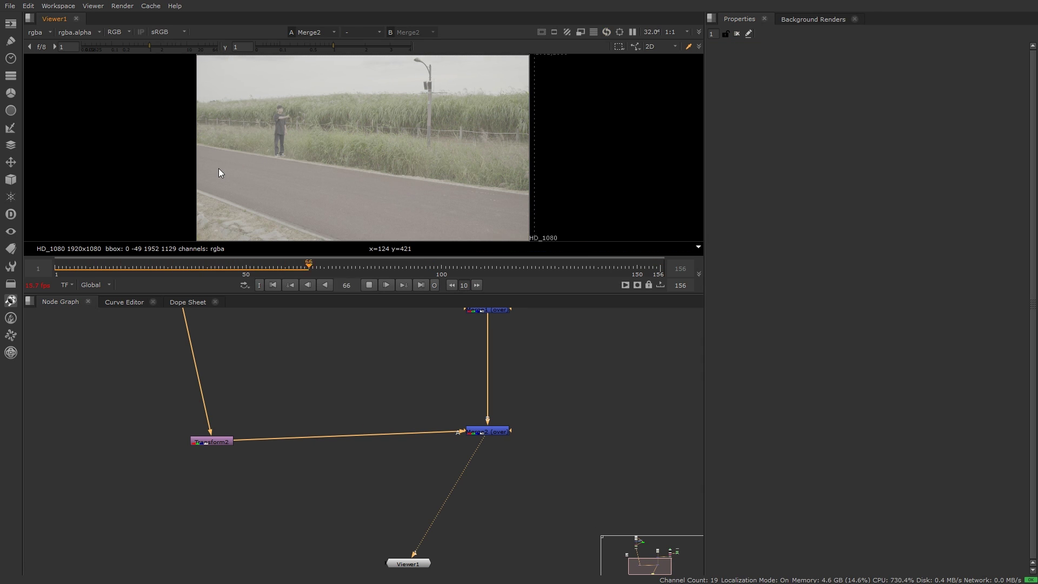
# Stop playback and set the bounding box of the background merges to B
pyautogui.click(479, 431)
pyautogui.press('k')
pyautogui.doubleClick(478, 434)
# Set the viewer to LAM_lut with gain 0.56 and play the composite in a full-size viewer
pyautogui.click(169, 31)
pyautogui.click(138, 44)
pyautogui.press('space')
pyautogui.press('l')
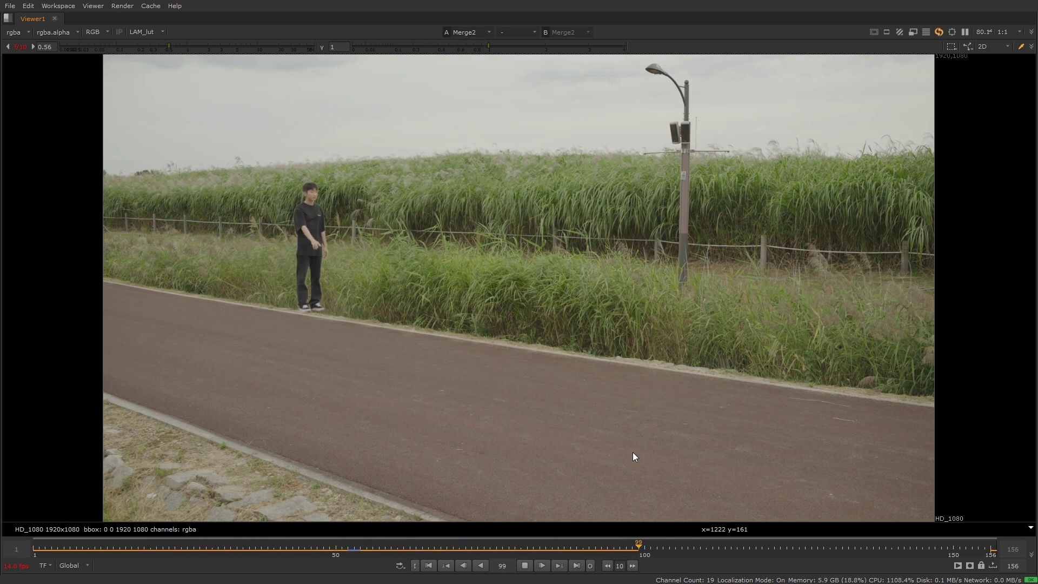
pyautogui.scroll(3, 359, 178)
pyautogui.press('k')
pyautogui.press('space')
# Set the Merge4 plus node's mix to 0 and check the actor's edges in the composite
pyautogui.middleClick(469, 129)
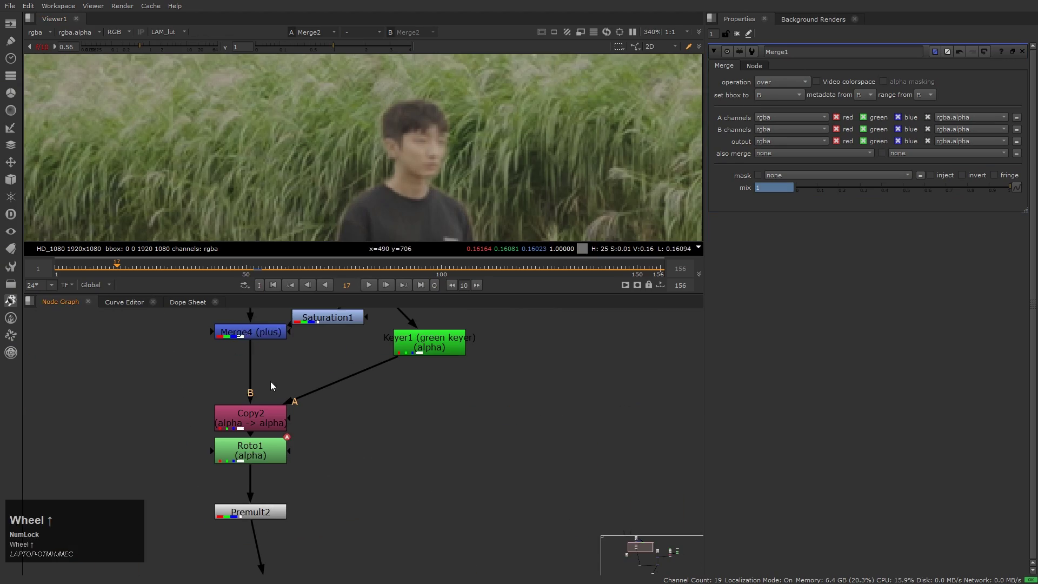
pyautogui.doubleClick(250, 332)
pyautogui.middleClick(379, 151)
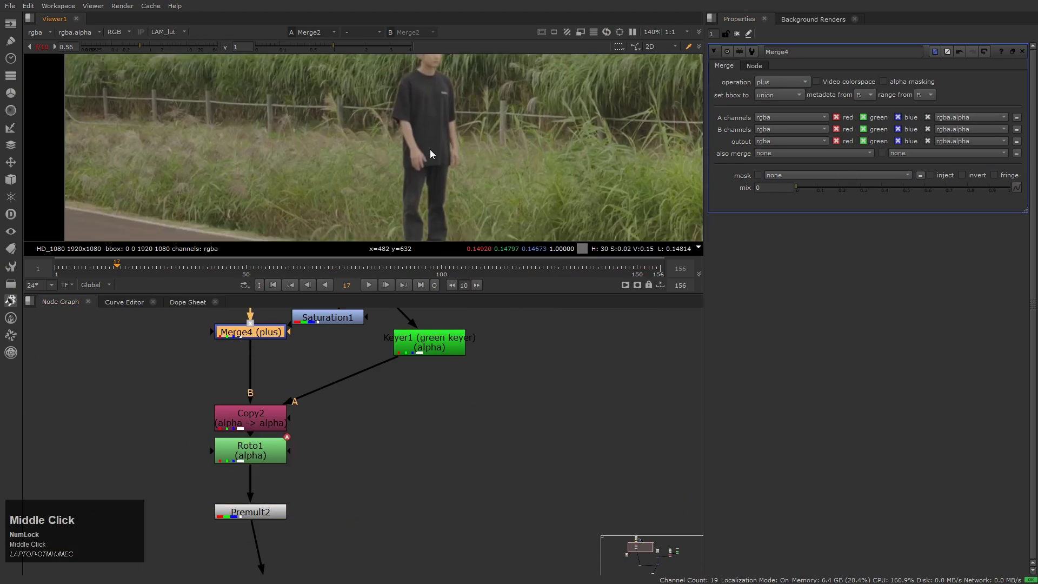
pyautogui.scroll(3, 416, 200)
pyautogui.scroll(-3, 308, 379)
# Insert a Denoise node directly below Read3 and place its analysis region on the green screen
pyautogui.click(312, 351)
pyautogui.press('Tab')
pyautogui.write('denoi')
pyautogui.press('Return')
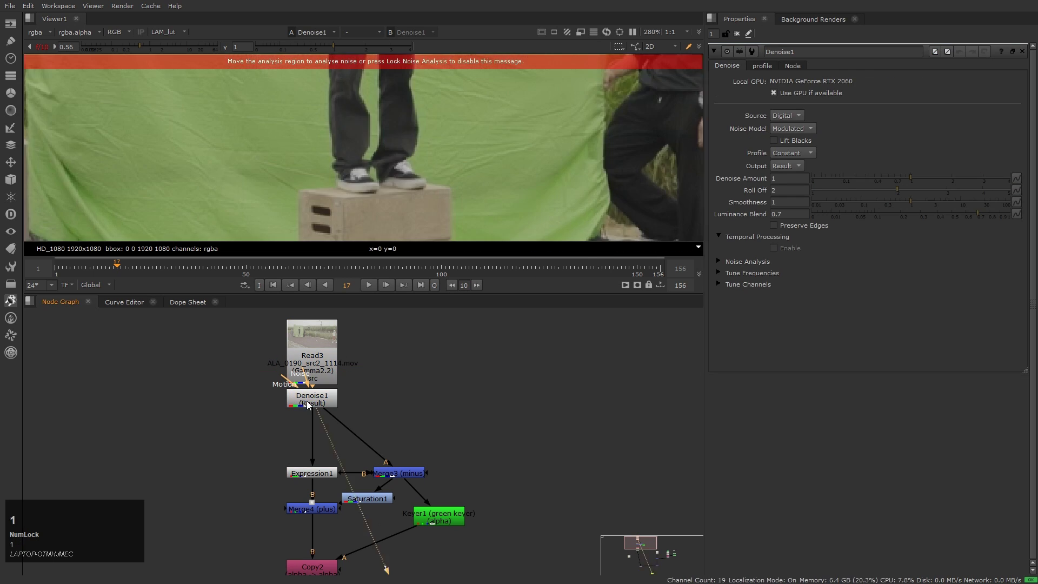
pyautogui.scroll(-3, 440, 192)
pyautogui.scroll(2, 344, 99)
pyautogui.scroll(2, 429, 174)
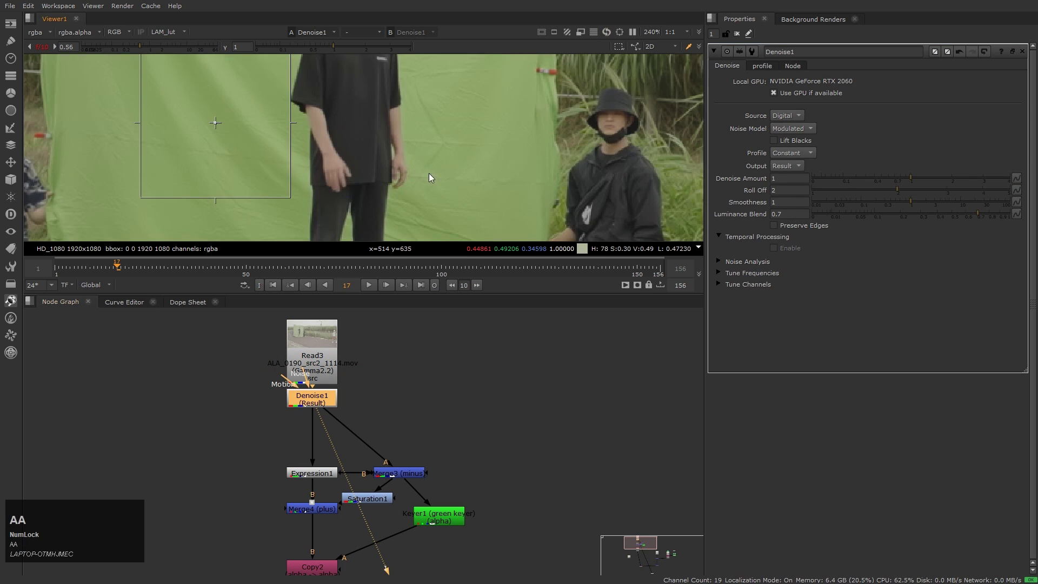
# Inspect the denoised actor in the Merge2 composite
pyautogui.press('2')
pyautogui.middleClick(405, 546)
pyautogui.scroll(3, 397, 119)
pyautogui.scroll(-3, 397, 119)
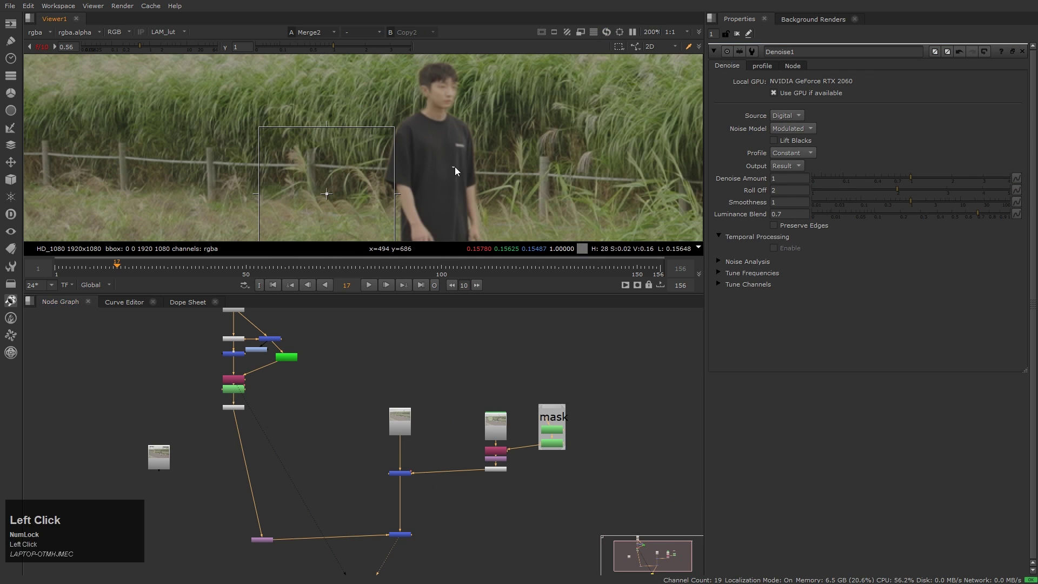
# Merge Read3 with Denoise1 using the minus operation beside Denoise1 to isolate the grain
pyautogui.click(274, 371)
pyautogui.press('m')
pyautogui.moveTo(269, 356); pyautogui.dragTo(361, 375)
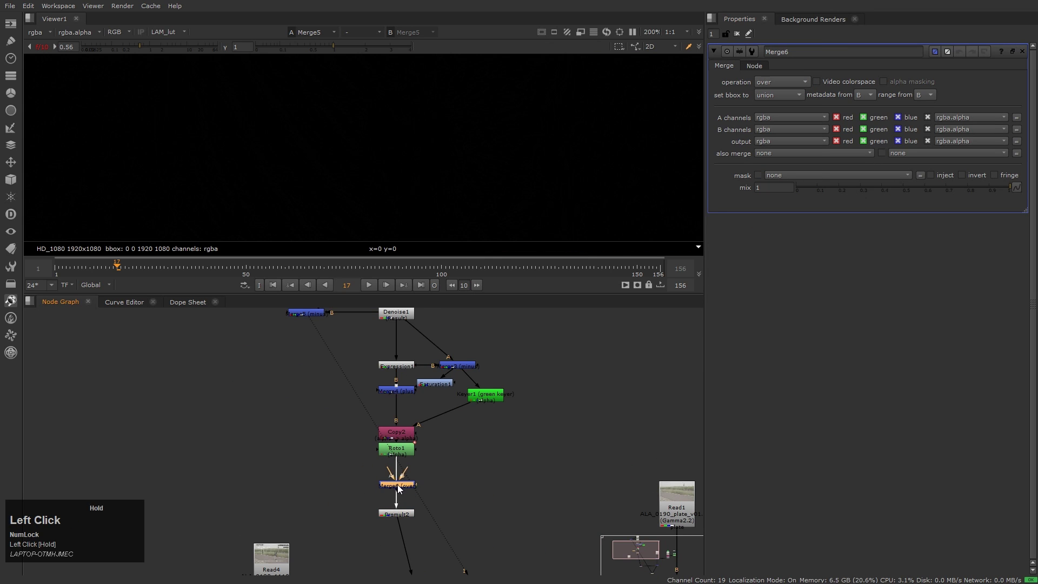
# Add the Merge5 grain back with a Merge node between Roto1 and Premult2, set to plus
pyautogui.moveTo(399, 488); pyautogui.dragTo(305, 314)
pyautogui.click(782, 82)
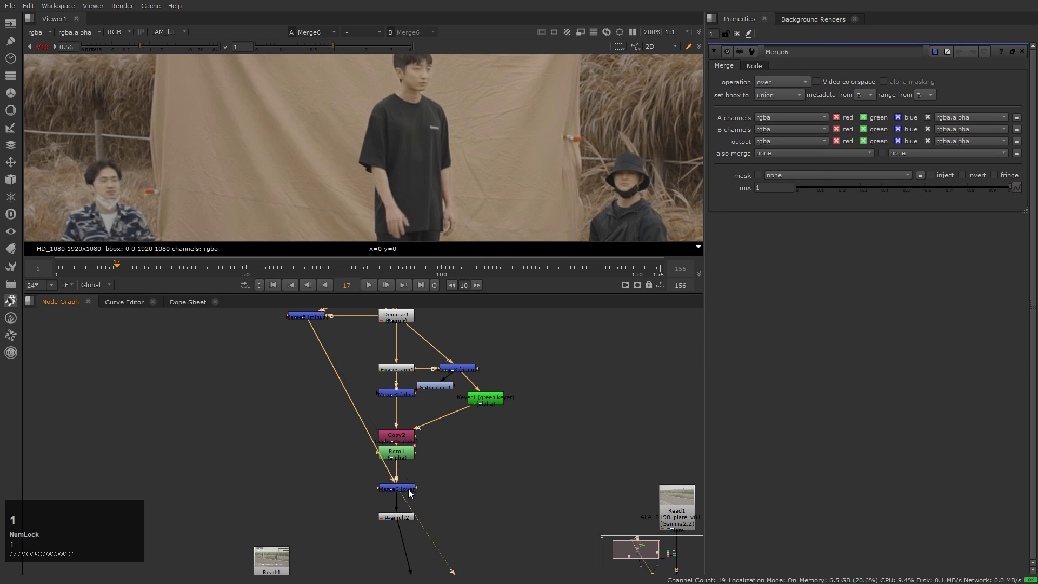
pyautogui.click(789, 208)
pyautogui.press('a')
pyautogui.press('a')
# Inspect the regrained actor up close in the Merge2 composite
pyautogui.middleClick(519, 468)
pyautogui.click(394, 371)
pyautogui.middleClick(381, 401)
pyautogui.press('1')
pyautogui.scroll(5, 515, 407)
pyautogui.scroll(2, 469, 83)
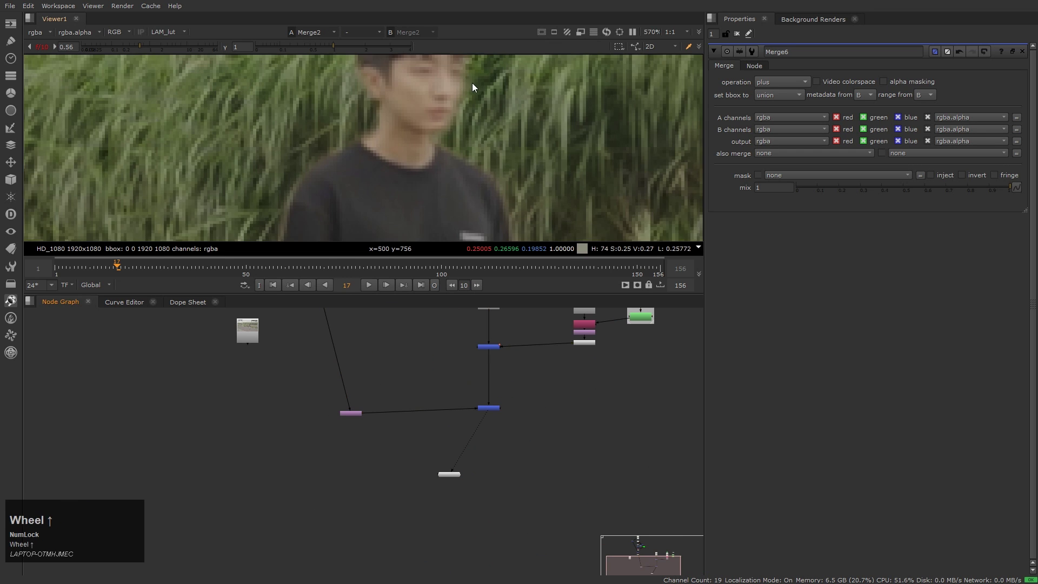
# Compare the original Read3 footage with the Merge2 composite
pyautogui.middleClick(436, 494)
pyautogui.click(456, 404)
pyautogui.press('1')
pyautogui.scroll(-5, 377, 171)
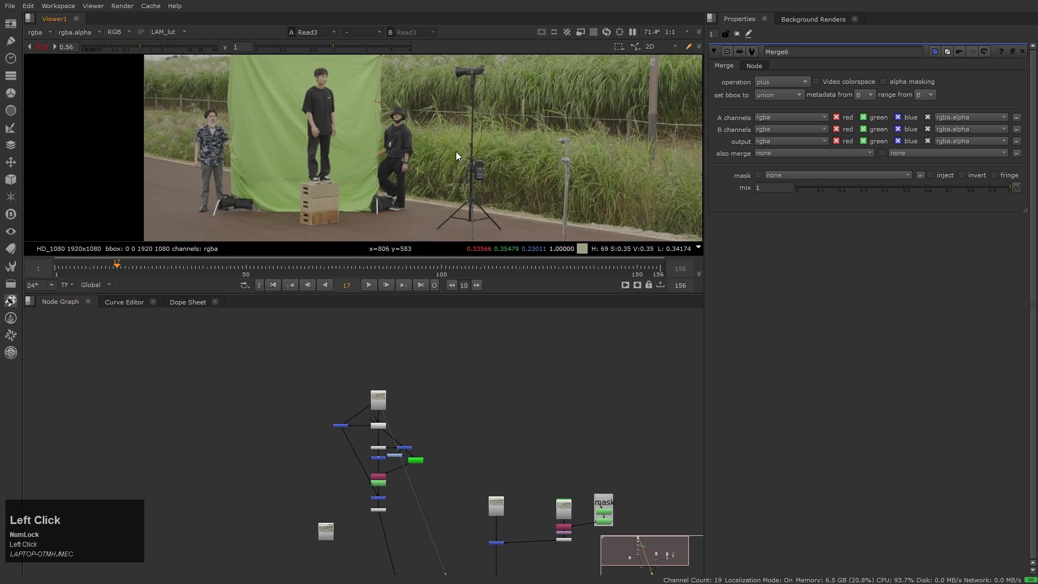
pyautogui.click(407, 502)
pyautogui.scroll(3, 407, 503)
pyautogui.moveTo(410, 503); pyautogui.dragTo(440, 506)
pyautogui.scroll(2, 270, 134)
pyautogui.scroll(4, 270, 134)
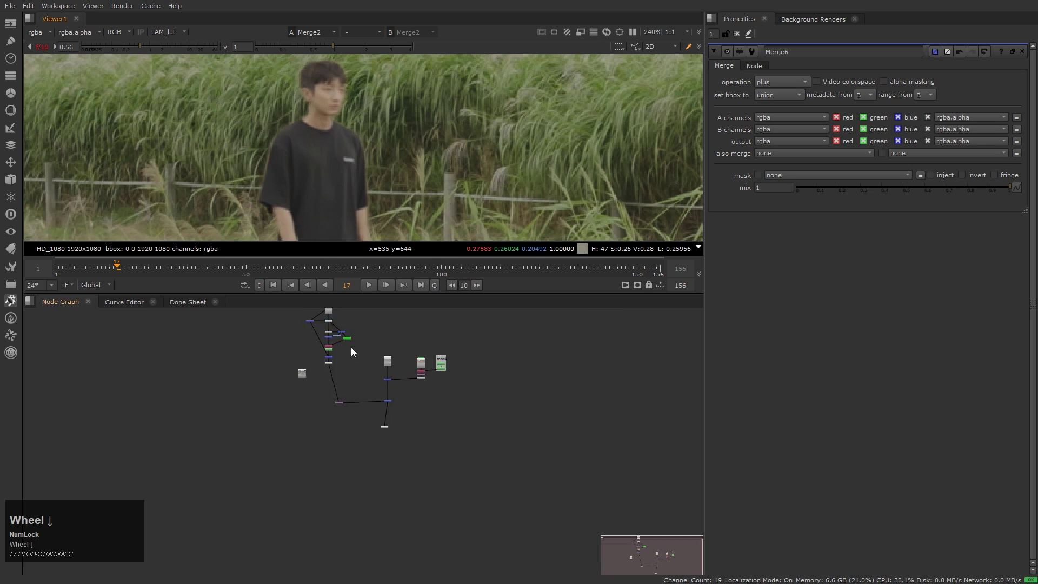
# Route the Merge5 grain branch through a Dot into Merge6 and set Merge4's mix to 1
pyautogui.scroll(4, 352, 357)
pyautogui.scroll(2, 278, 432)
pyautogui.click(319, 429)
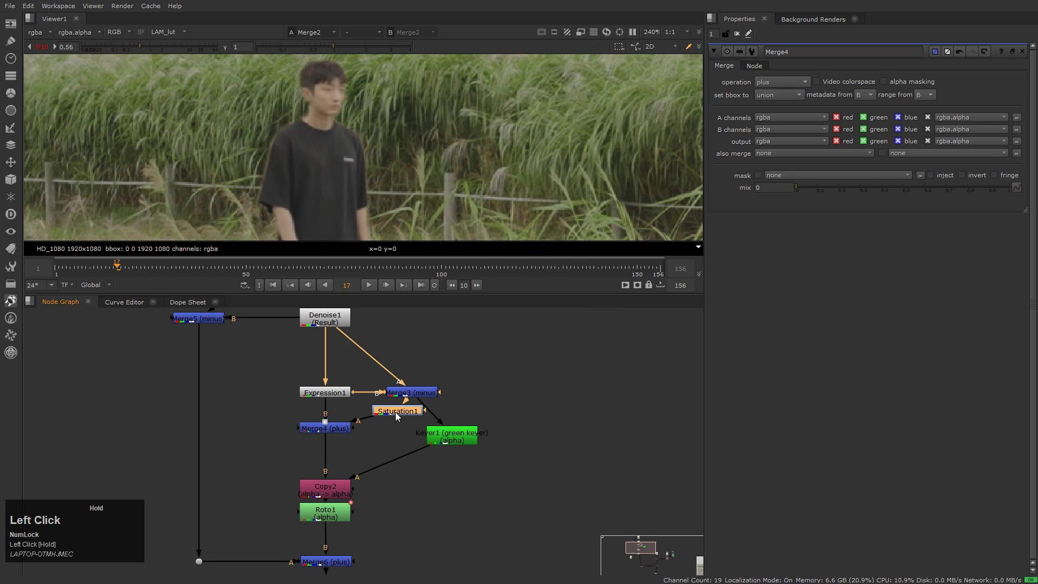
pyautogui.moveTo(800, 188); pyautogui.dragTo(1008, 188)
pyautogui.scroll(3, 319, 111)
# Insert a Grade node between Saturation1 and Merge4 and turn off its black clamp
pyautogui.press('g')
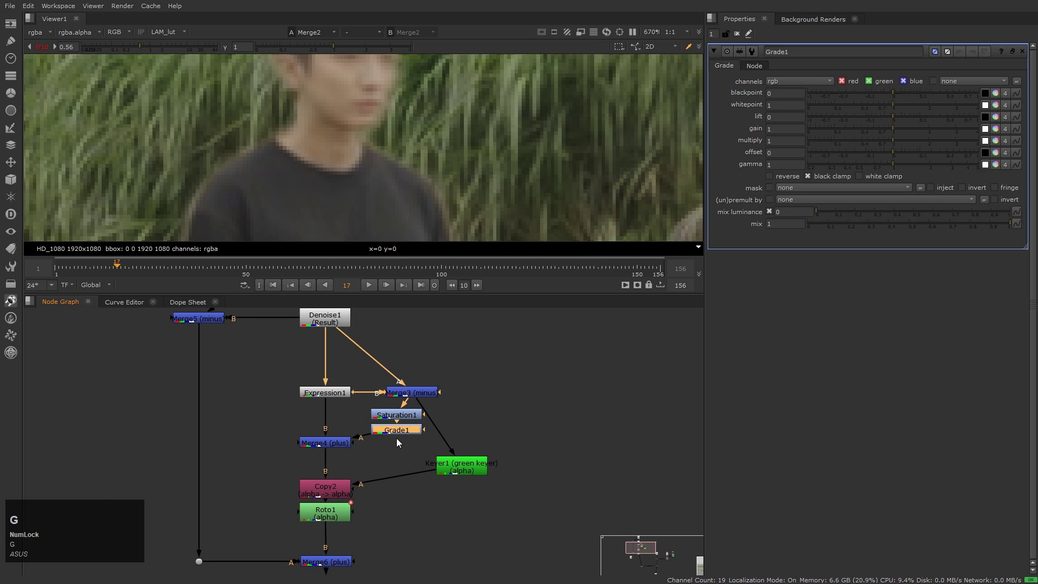
pyautogui.click(781, 177)
pyautogui.click(831, 174)
# Set Grade1's gain to -1 and check the actor's edges from shoes to shoulders
pyautogui.click(770, 128)
pyautogui.press('Down')
pyautogui.press('Down')
pyautogui.press('Down')
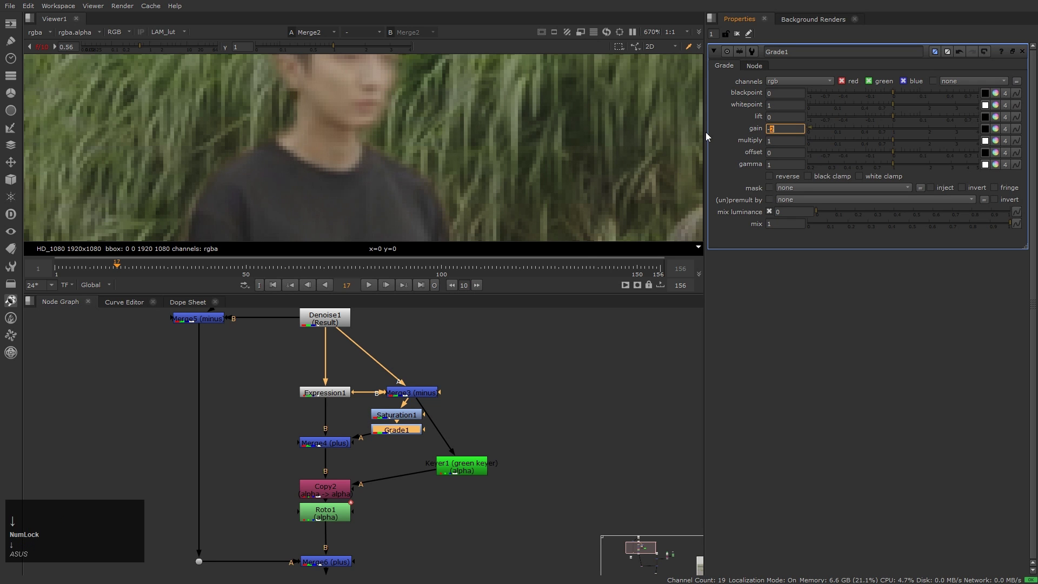
pyautogui.scroll(2, 705, 132)
pyautogui.click(611, 121)
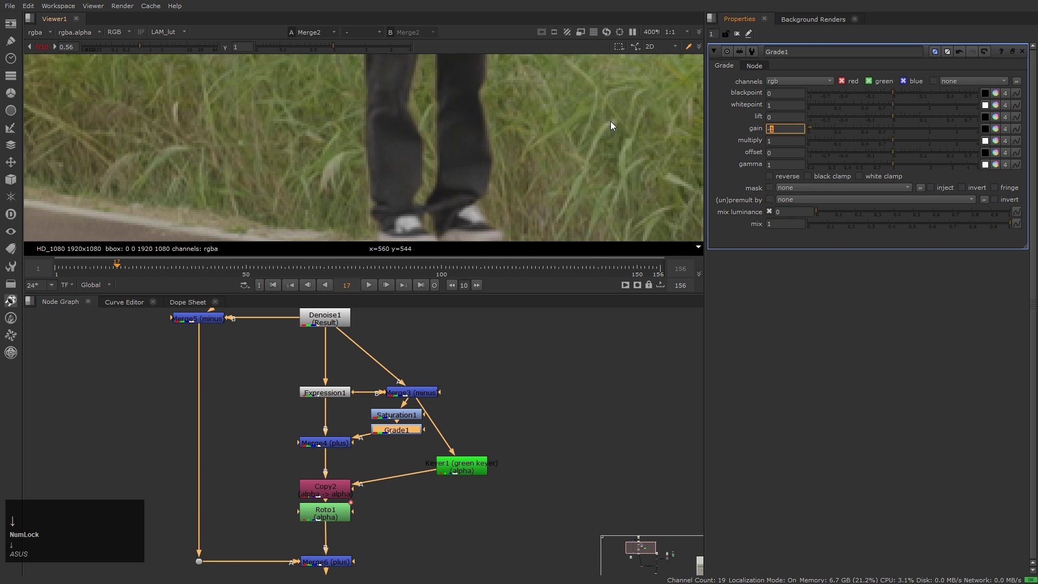
pyautogui.scroll(3, 462, 106)
pyautogui.scroll(3, 461, 106)
pyautogui.click(402, 468)
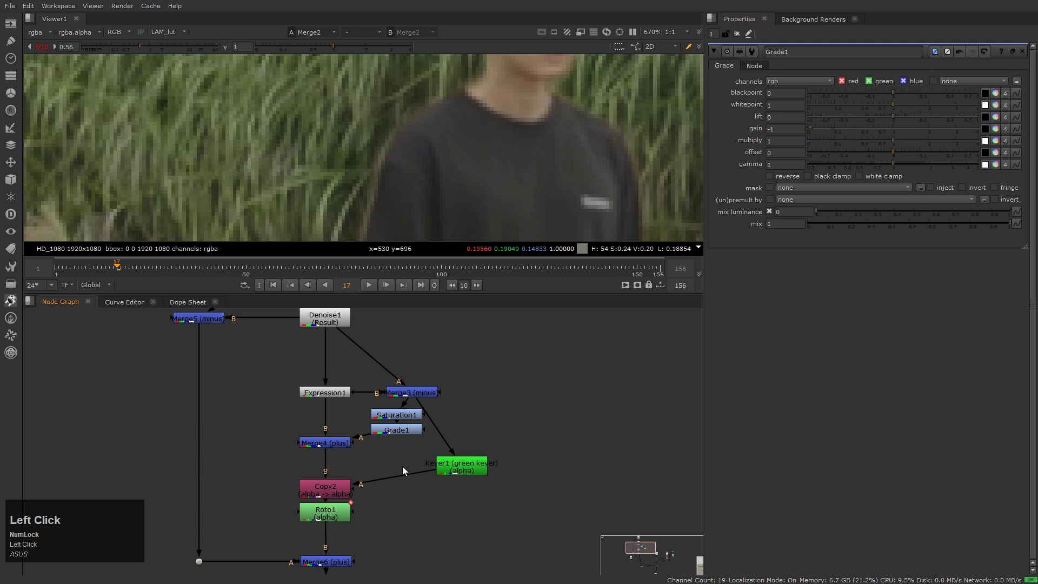
# Align Merge4 with Grade1, place Copy2 below it, and view the Copy2 result
pyautogui.moveTo(325, 442); pyautogui.dragTo(334, 429)
pyautogui.moveTo(325, 489); pyautogui.dragTo(256, 477)
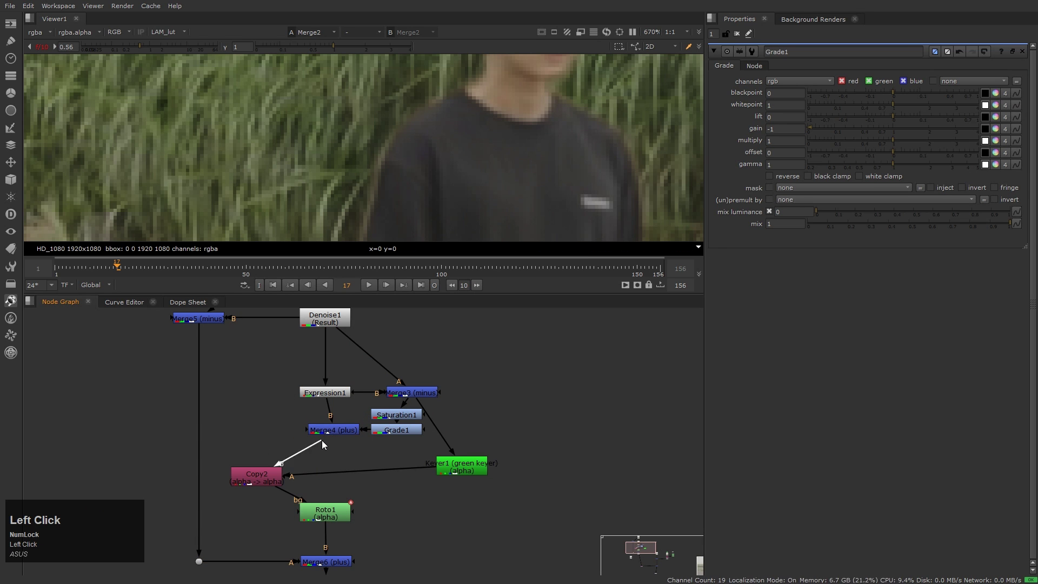
pyautogui.press('1')
pyautogui.press('2')
pyautogui.scroll(-3, 442, 456)
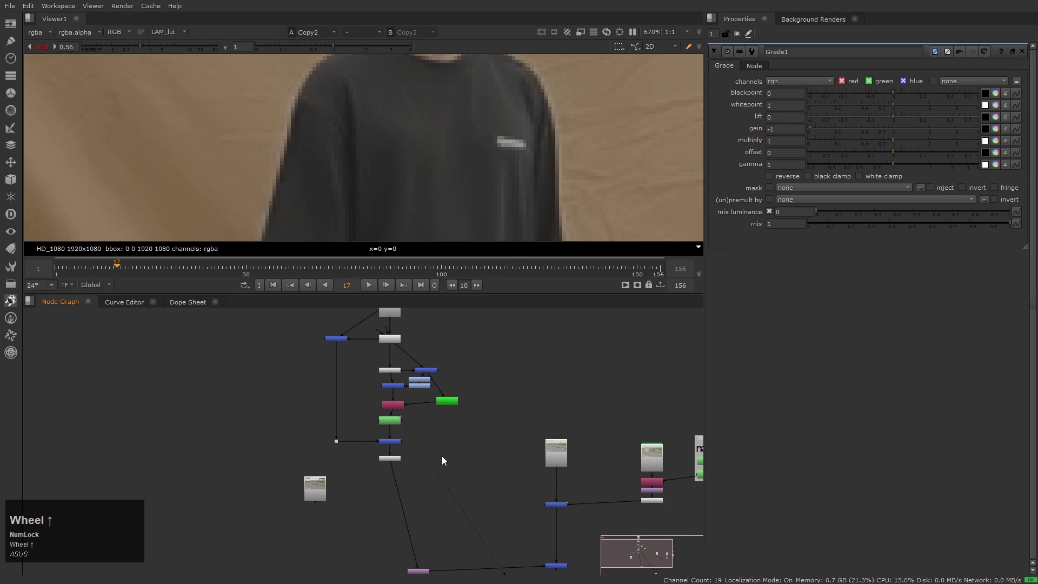
# Add Grade2 before and a reversed Grade3 after Expression1, giving both a red gain of 1.01
pyautogui.scroll(5, 384, 433)
pyautogui.keyDown('alt'); pyautogui.moveTo(371, 405); pyautogui.dragTo(377, 459); pyautogui.keyUp('alt')
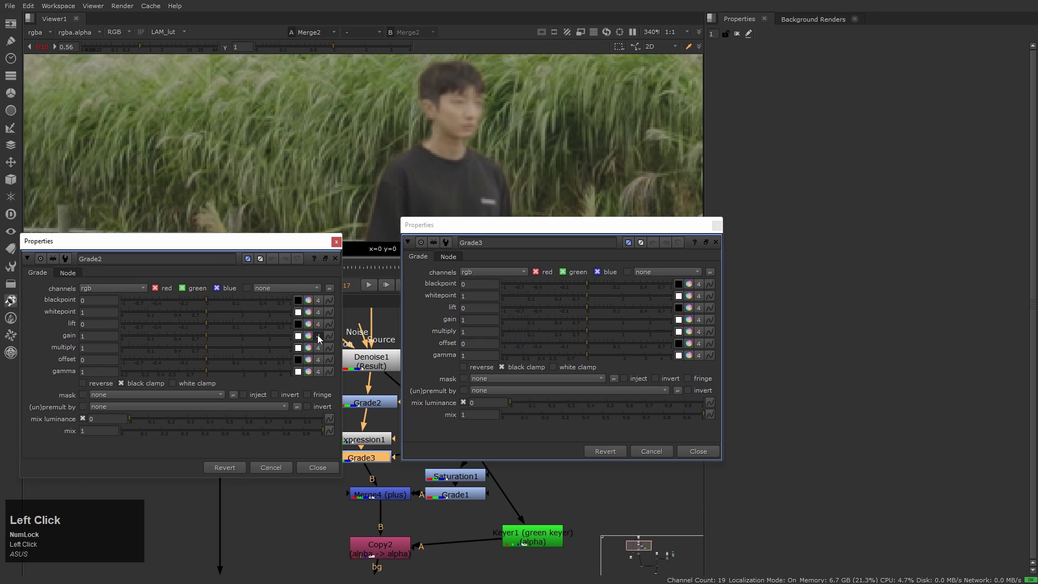
pyautogui.scroll(3, 142, 335)
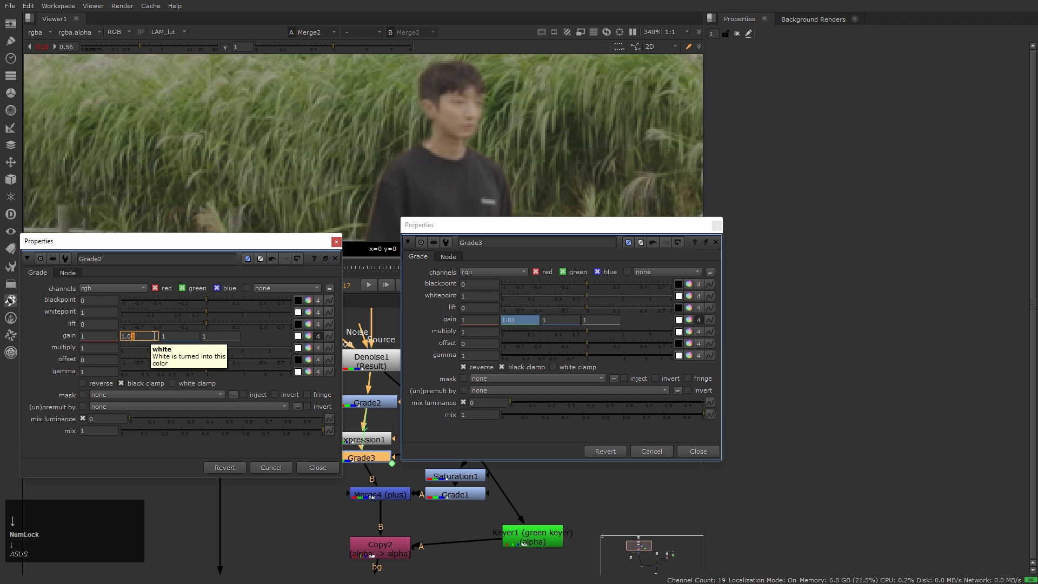
pyautogui.scroll(-3, 491, 405)
pyautogui.scroll(3, 469, 416)
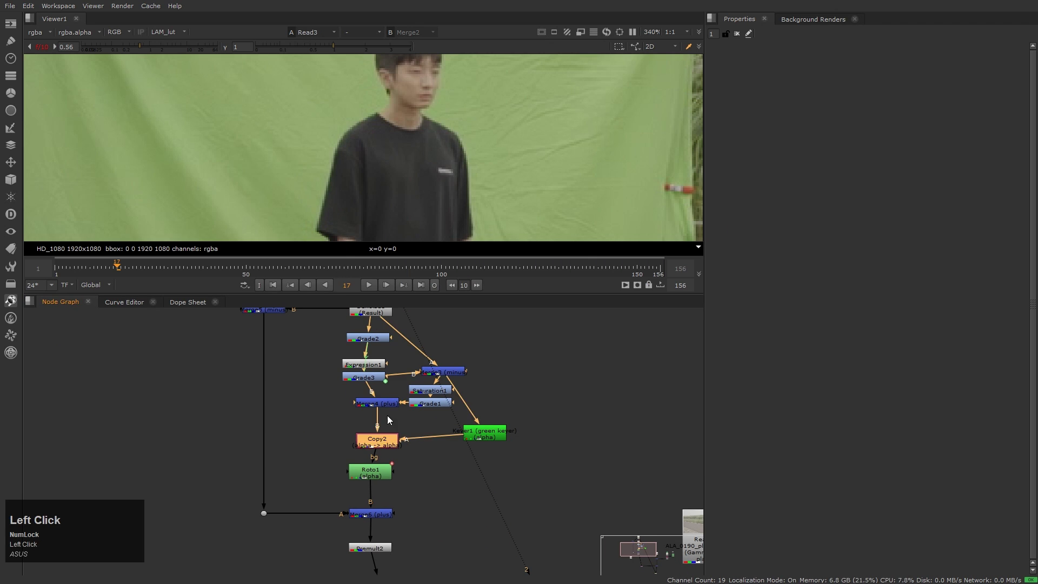
# Inspect the actor's edges at the Copy2 and Premult2 results
pyautogui.press('1')
pyautogui.scroll(5, 264, 171)
pyautogui.middleClick(395, 168)
pyautogui.scroll(3, 395, 168)
pyautogui.click(433, 404)
pyautogui.click(377, 404)
pyautogui.moveTo(377, 403); pyautogui.dragTo(392, 462, button='middle')
pyautogui.scroll(3, 463, 406)
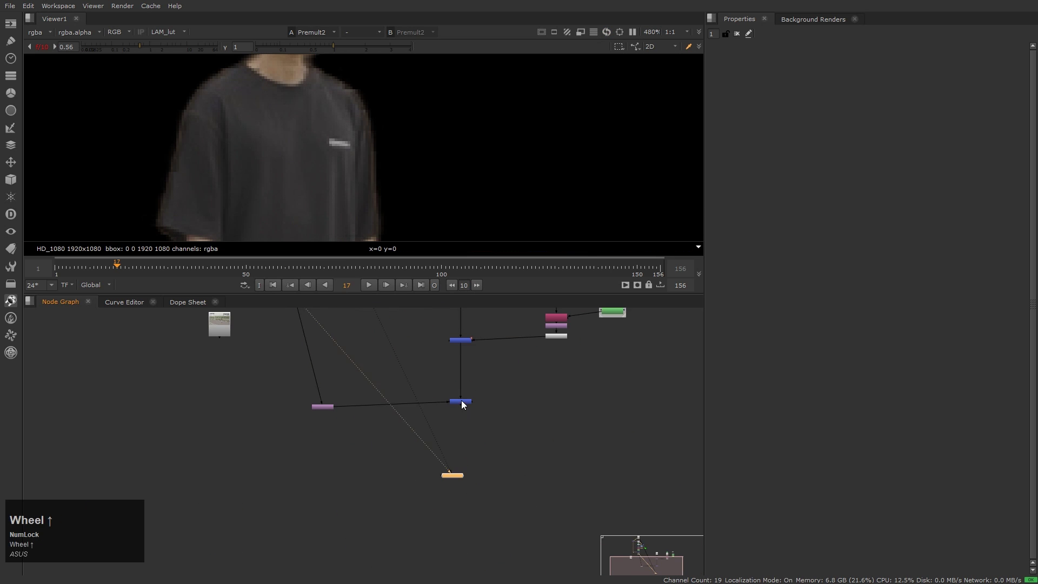
# Tune Grade1's gain per channel to red -1.266667, green -0.466667 and blue -1.266667
pyautogui.scroll(5, 400, 413)
pyautogui.doubleClick(400, 413)
pyautogui.click(995, 129)
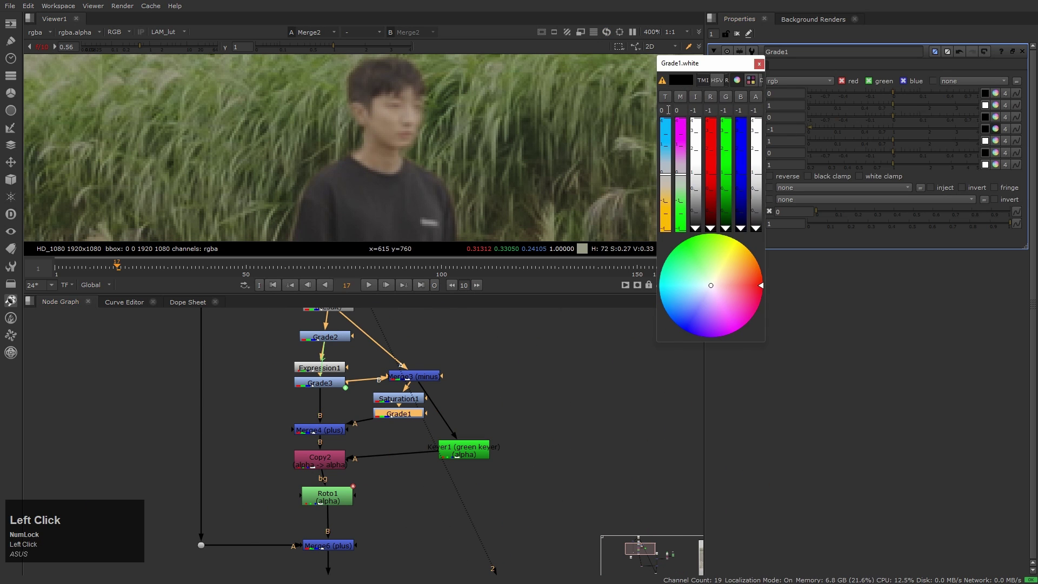
pyautogui.scroll(-2, 682, 110)
pyautogui.scroll(-6, 378, 152)
pyautogui.click(487, 157)
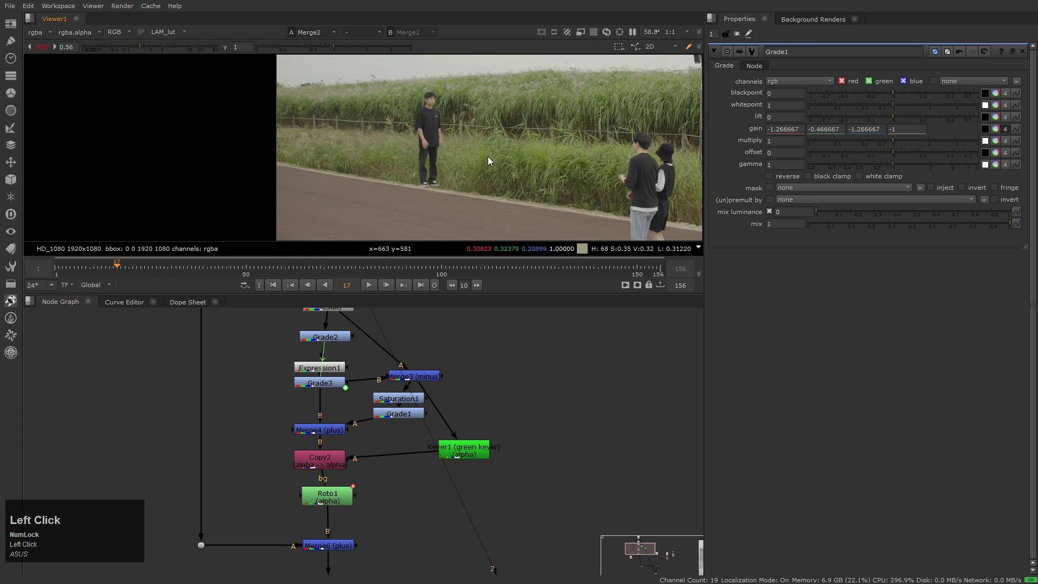
# Play back the composite and straighten the actor branch's nodes from Denoise1 to Roto1 in the node graph
pyautogui.press('l')
pyautogui.click(572, 439)
pyautogui.click(620, 453)
pyautogui.middleClick(495, 405)
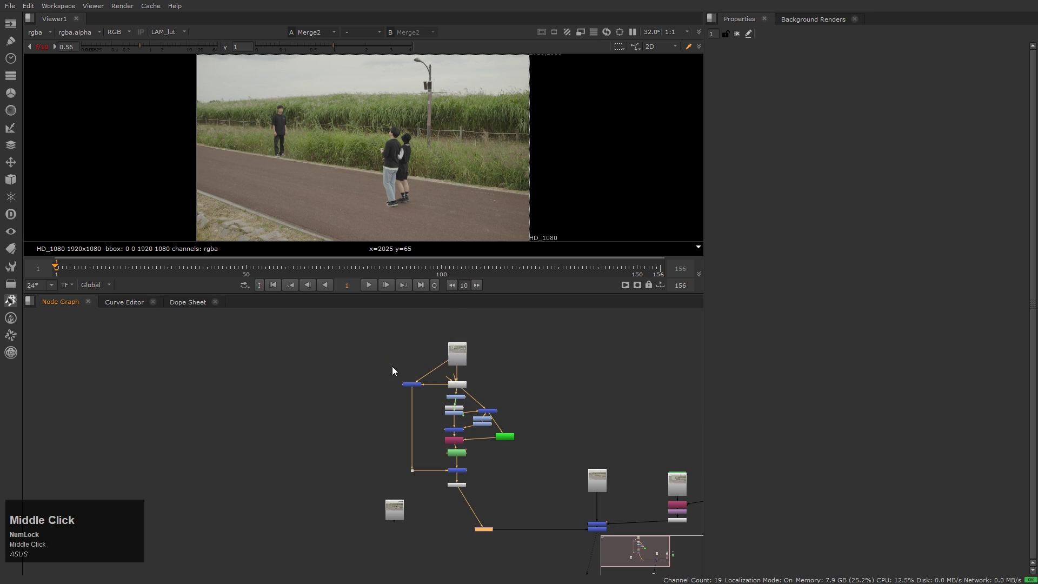
pyautogui.scroll(5, 501, 426)
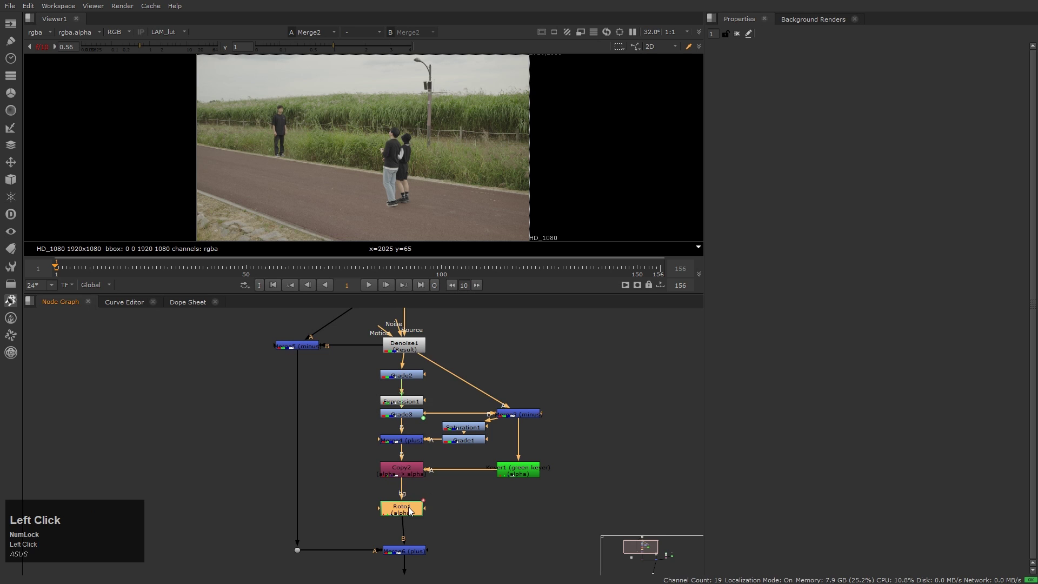
pyautogui.scroll(-5, 438, 502)
# Play the composite against the Read4 reference clip to compare the actor's position
pyautogui.press('1')
pyautogui.press('l')
pyautogui.press('Home')
pyautogui.press('l')
pyautogui.press('k')
pyautogui.press('l')
pyautogui.press('k')
pyautogui.click(459, 494)
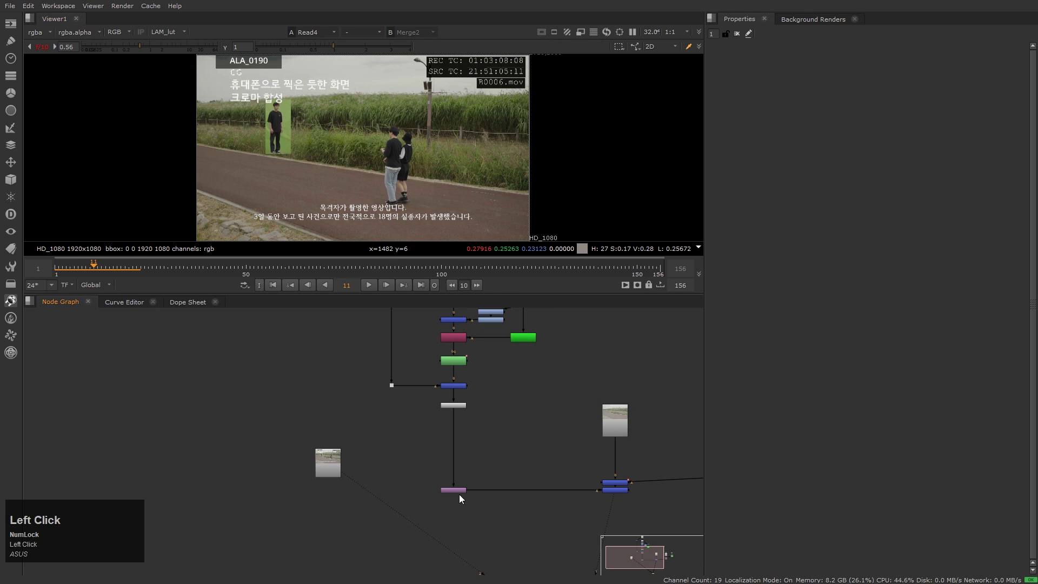
# Insert Transform3 below the actor's existing transform and centre its pivot on the actor at 474, 594
pyautogui.moveTo(456, 492); pyautogui.dragTo(455, 430)
pyautogui.press('1')
pyautogui.press('t')
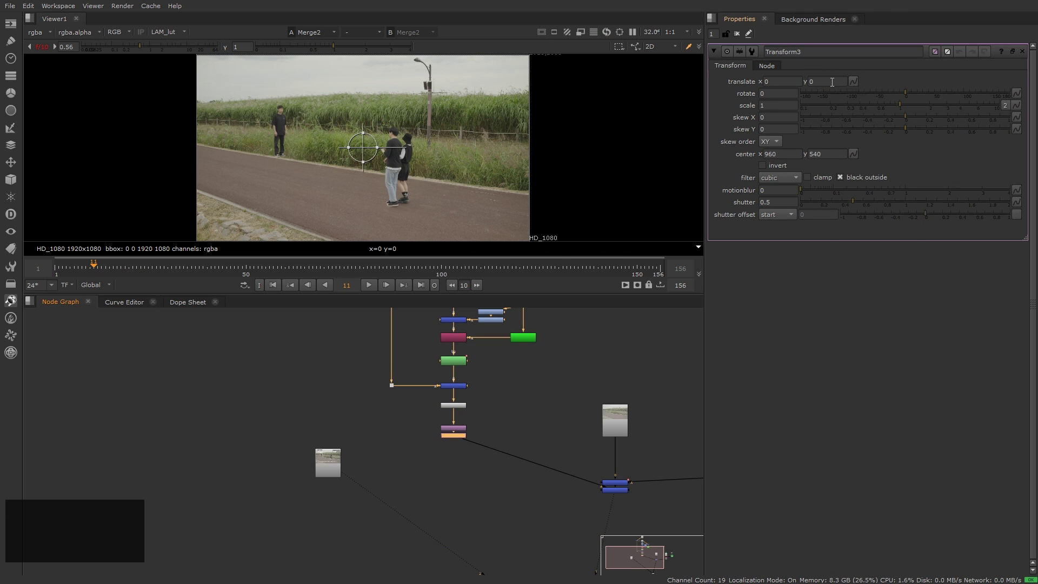
pyautogui.keyDown('ctrl'); pyautogui.moveTo(362, 146); pyautogui.dragTo(279, 139); pyautogui.keyUp('ctrl')
pyautogui.moveTo(351, 176); pyautogui.dragTo(370, 176, button='middle')
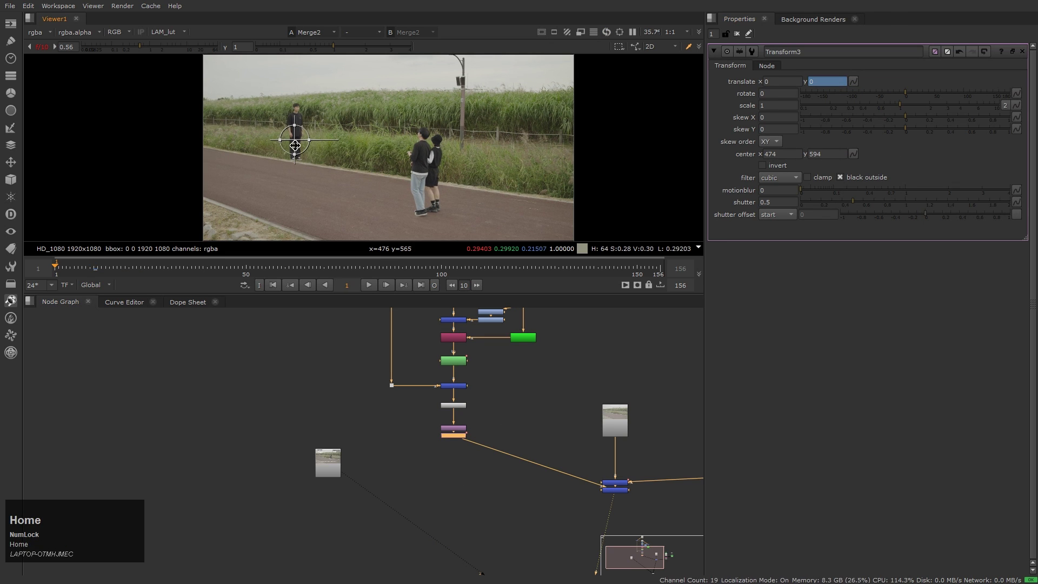
# Set Transform3's translate x to -28 and key its translate y to 618 at frame 156
pyautogui.press('l')
pyautogui.press('k')
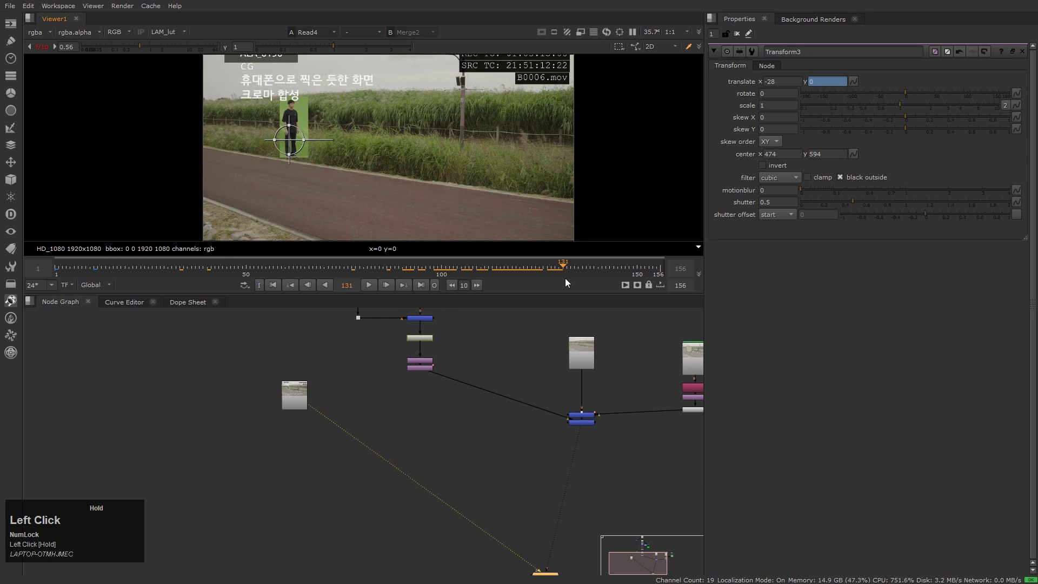
pyautogui.press('End')
pyautogui.rightClick(822, 81)
pyautogui.press('Escape')
pyautogui.press('End')
pyautogui.scroll(-2, 551, 145)
pyautogui.moveTo(326, 172); pyautogui.dragTo(339, 94)
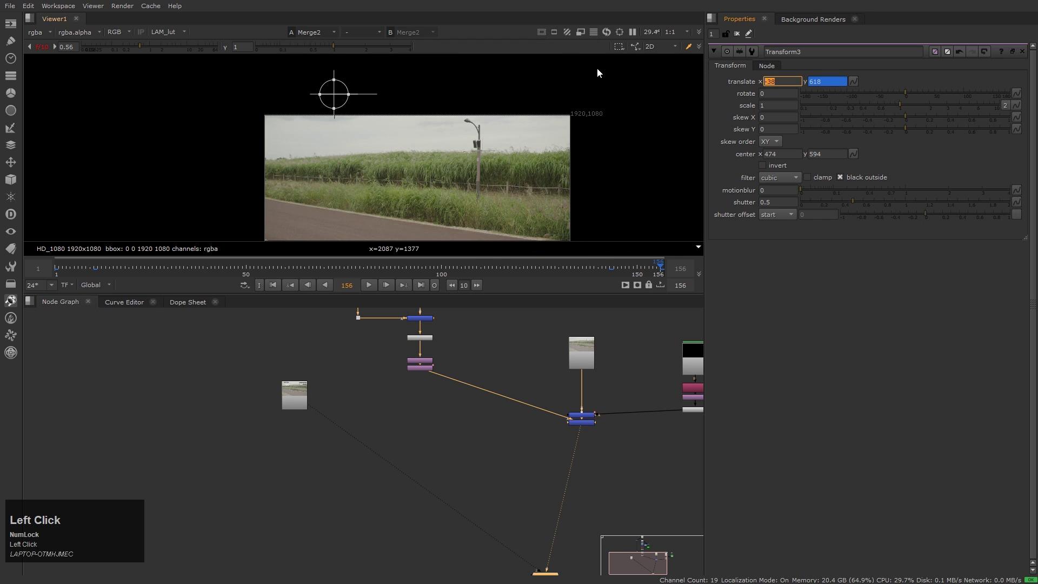
# Play the composite from the first frame to check the repositioned actor's movement
pyautogui.press('j')
pyautogui.press('f')
pyautogui.press('Home')
pyautogui.click(775, 129)
pyautogui.scroll(1, 775, 129)
pyautogui.click(393, 163)
pyautogui.press('l')
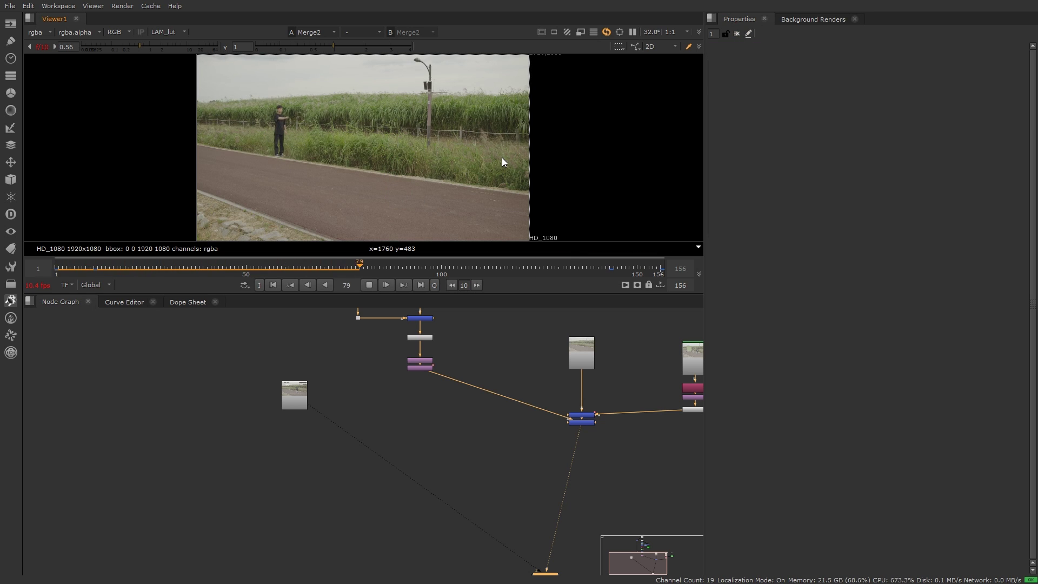
# Space Merge1 and Merge2 apart in the node graph and view the couple's Premult1 result
pyautogui.press('Home')
pyautogui.moveTo(512, 453); pyautogui.dragTo(508, 448, button='middle')
pyautogui.moveTo(544, 570); pyautogui.dragTo(529, 517)
pyautogui.scroll(-3, 551, 443)
pyautogui.scroll(2, 550, 378)
pyautogui.moveTo(525, 511); pyautogui.dragTo(524, 479, button='middle')
pyautogui.moveTo(411, 437); pyautogui.dragTo(411, 458)
pyautogui.press('1')
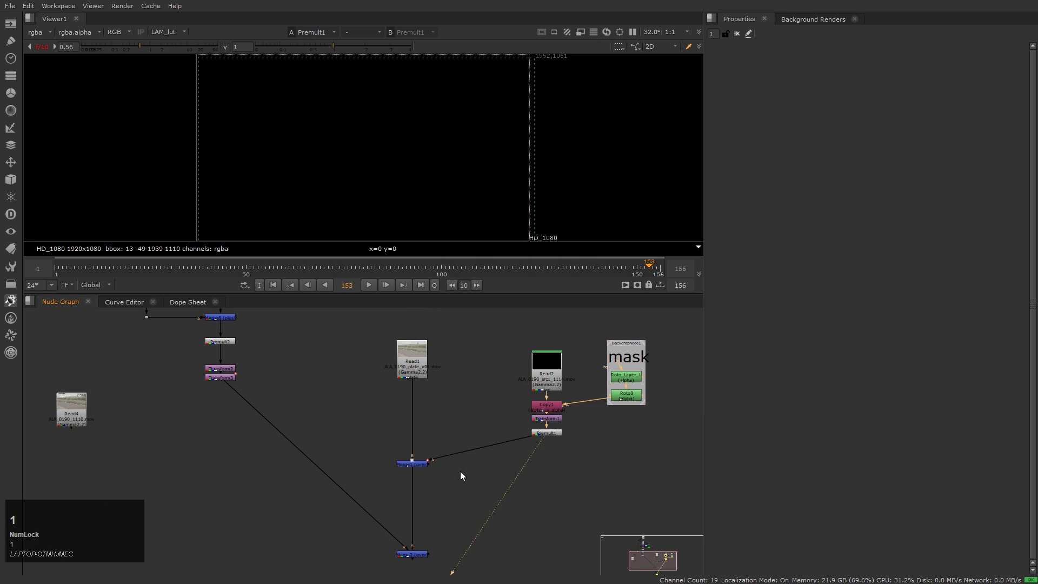
# Key Merge1's mix to 0 at frame 53 and insert a Retime node after Premult1 with its input range ending at 53
pyautogui.doubleClick(410, 461)
pyautogui.scroll(1, 559, 441)
pyautogui.scroll(2, 559, 442)
pyautogui.press('Tab')
pyautogui.write('retime')
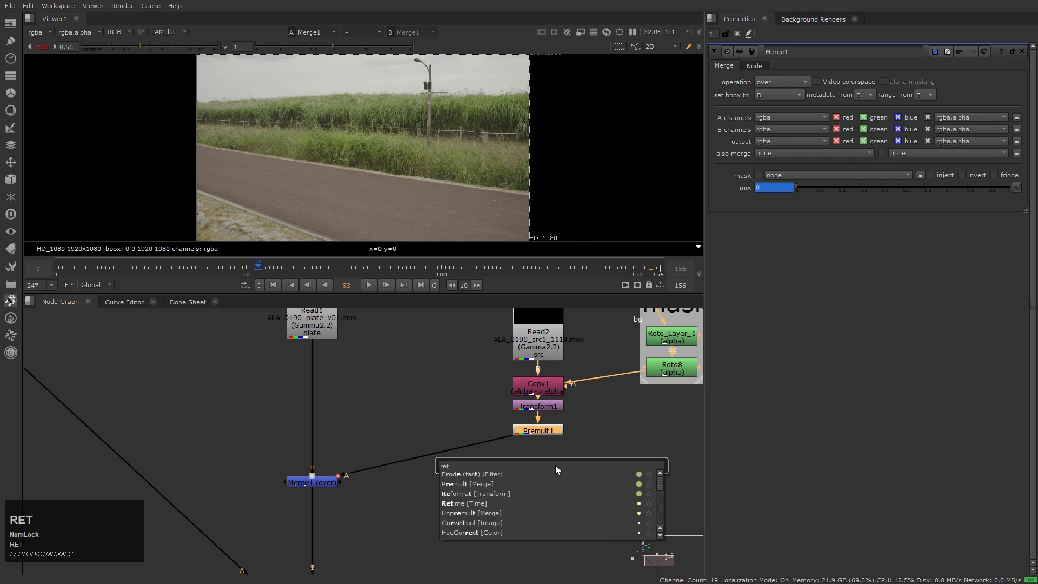
pyautogui.press('Return')
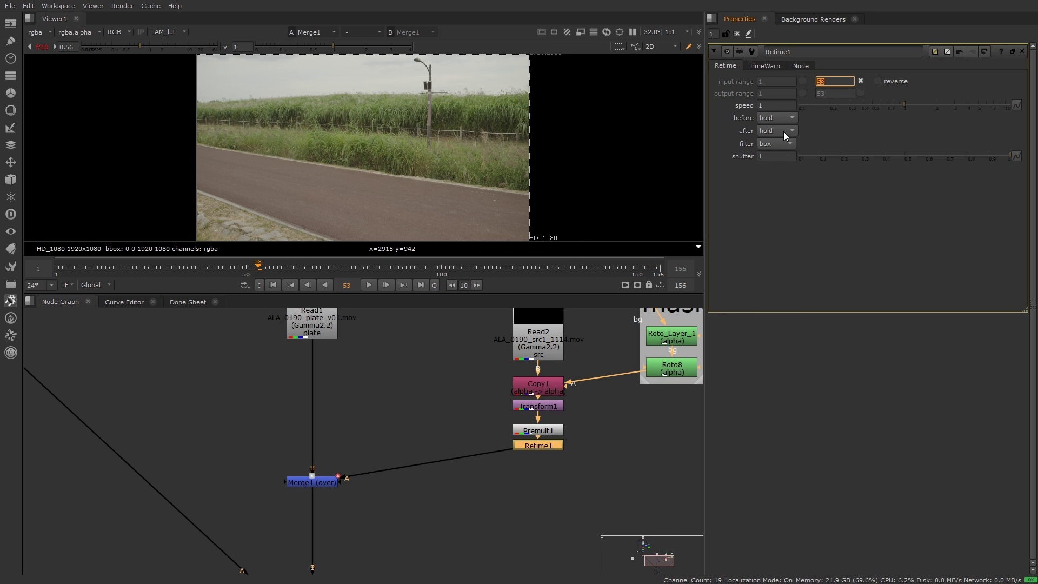
# Remove the animation from Merge1's mix
pyautogui.doubleClick(311, 482)
pyautogui.rightClick(768, 187)
pyautogui.click(800, 215)
pyautogui.click(540, 303)
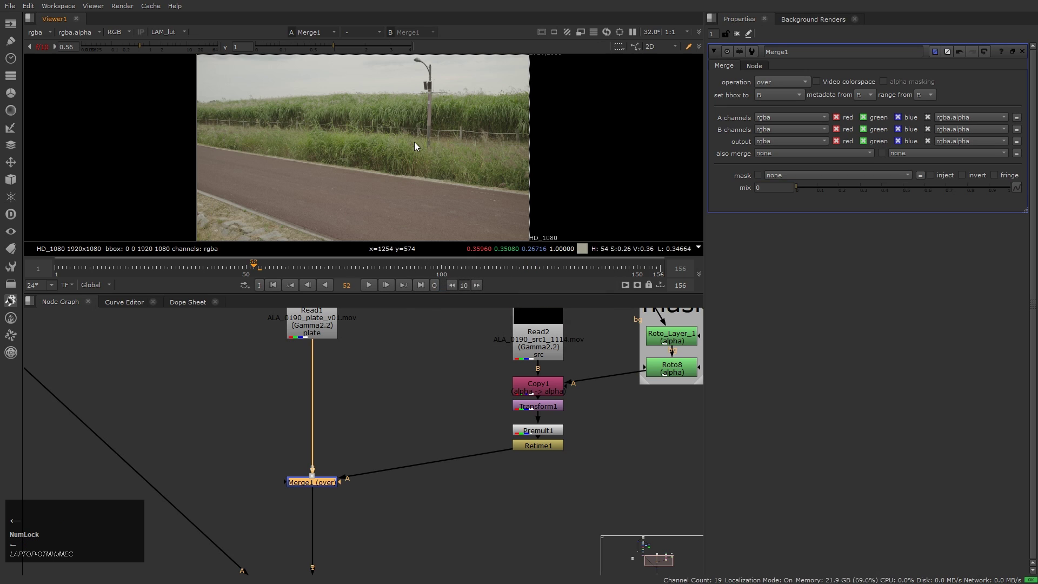
# Set Retime1's shutter to 0 and its input range end to 52, and play the held clip
pyautogui.click(549, 456)
pyautogui.doubleClick(546, 446)
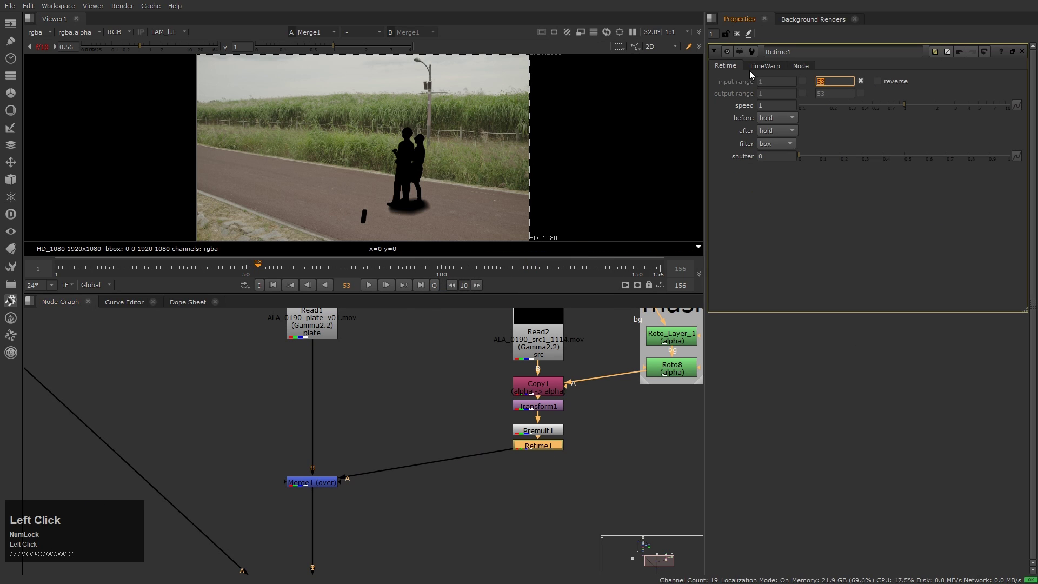
pyautogui.press('l')
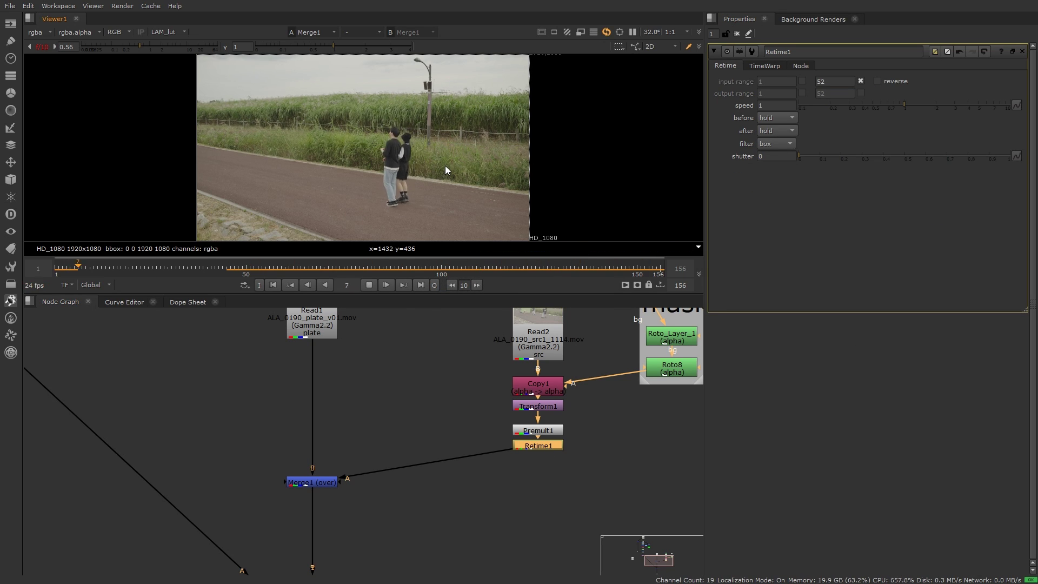
pyautogui.click(490, 179)
pyautogui.middleClick(549, 410)
pyautogui.click(376, 516)
pyautogui.scroll(3, 559, 406)
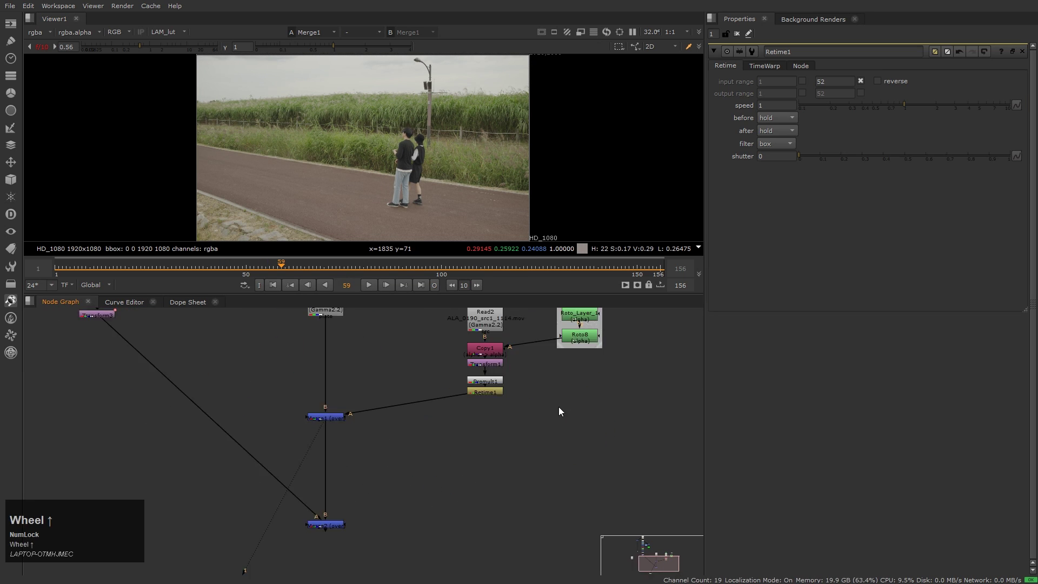
# Add a sticky note labelled 52 beside the Retime node
pyautogui.press('Tab')
pyautogui.write('st')
pyautogui.press('Return')
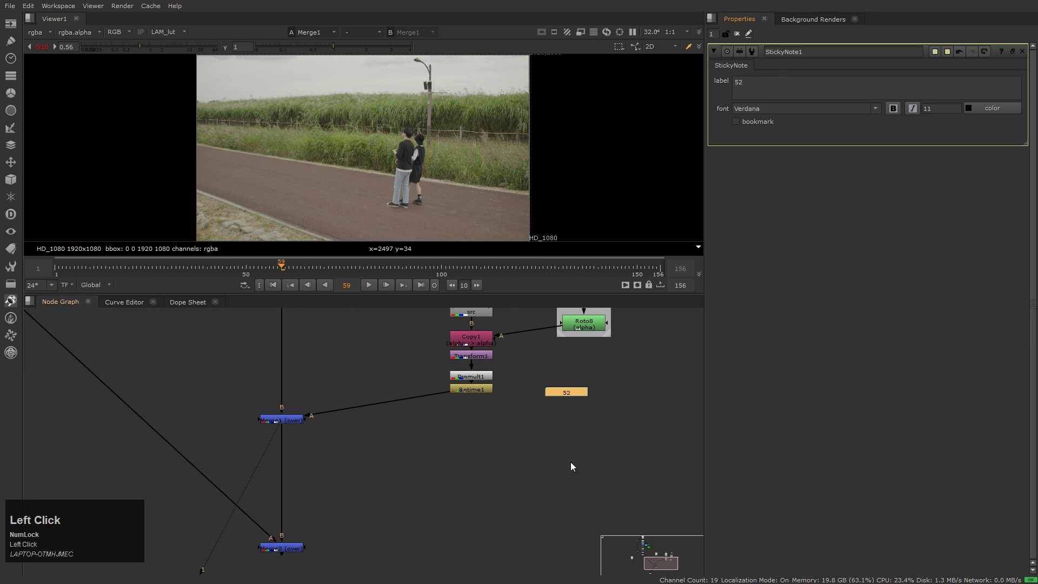
pyautogui.scroll(-3, 529, 465)
pyautogui.scroll(3, 324, 432)
# Step back to frame 52 and view the Merge2 composite
pyautogui.press('1')
pyautogui.press('Left')
pyautogui.press('Left')
pyautogui.press('Left')
pyautogui.press('Left')
pyautogui.press('Left')
pyautogui.press('Left')
pyautogui.press('Left')
pyautogui.scroll(-3, 471, 410)
pyautogui.scroll(3, 514, 481)
pyautogui.press('1')
# Insert a Noise node after Retime1 and output it to the forward channels
pyautogui.moveTo(515, 481); pyautogui.dragTo(288, 544, button='middle')
pyautogui.scroll(-2, 288, 544)
pyautogui.click(505, 415)
pyautogui.press('Tab')
pyautogui.press('Return')
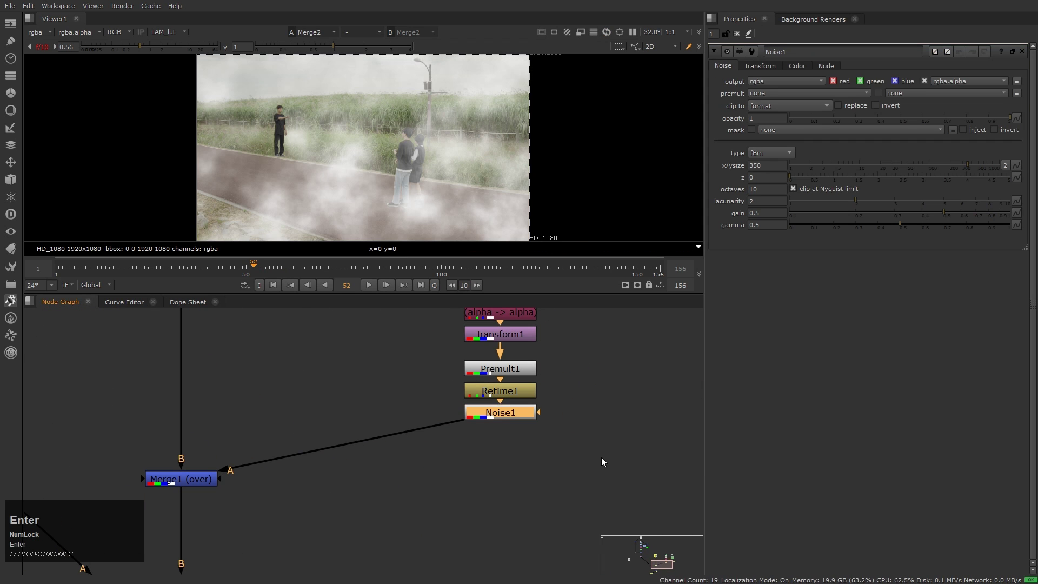
pyautogui.moveTo(794, 137)
pyautogui.click(857, 159)
# View Noise1's forward channel and reduce its x/y size to 12.5
pyautogui.press('1')
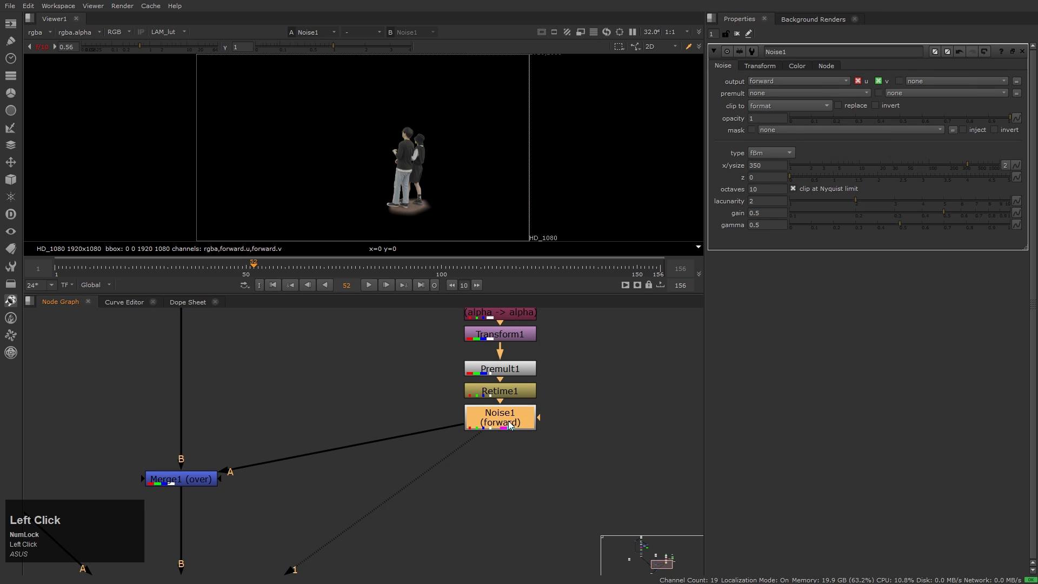
pyautogui.click(79, 32)
pyautogui.click(92, 99)
pyautogui.moveTo(966, 164); pyautogui.dragTo(864, 165)
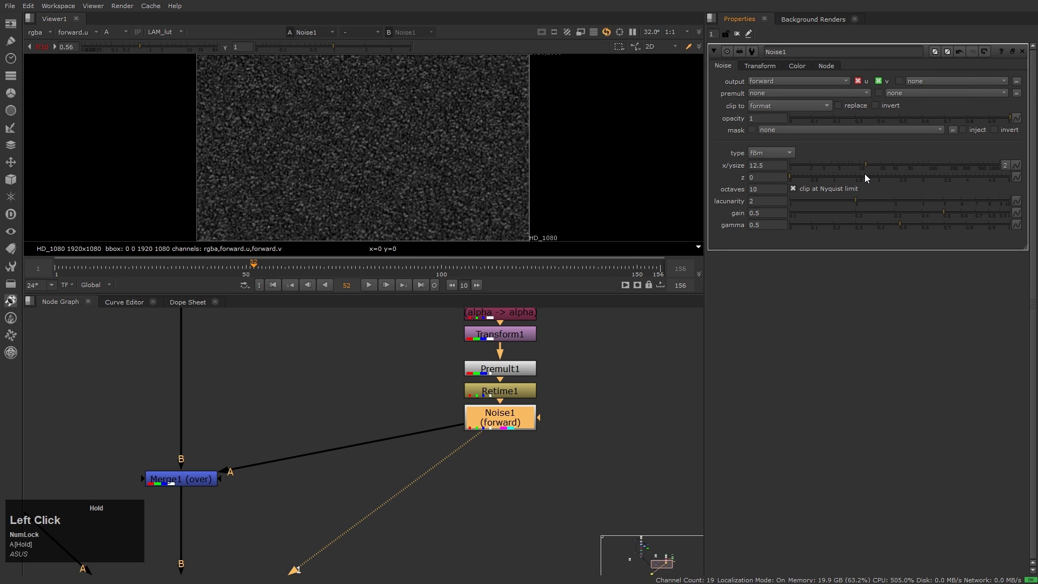
pyautogui.press('a')
# Insert an IDistort node after Noise1 with forward as its UV channels and a UV scale of 100
pyautogui.press('Tab')
pyautogui.write('idis')
pyautogui.press('Return')
pyautogui.click(790, 93)
pyautogui.click(784, 160)
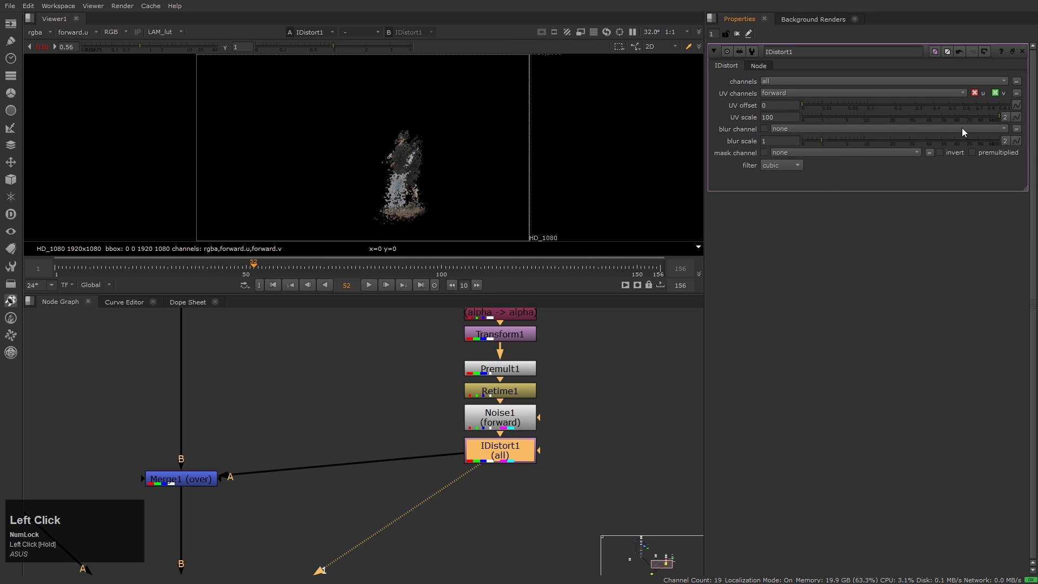
# Split IDistort1's UV scale into separate values, with width -500 and height 0
pyautogui.click(832, 120)
pyautogui.write('0')
pyautogui.hotkey('shift', 'Tab')
pyautogui.write('-500')
pyautogui.press('Return')
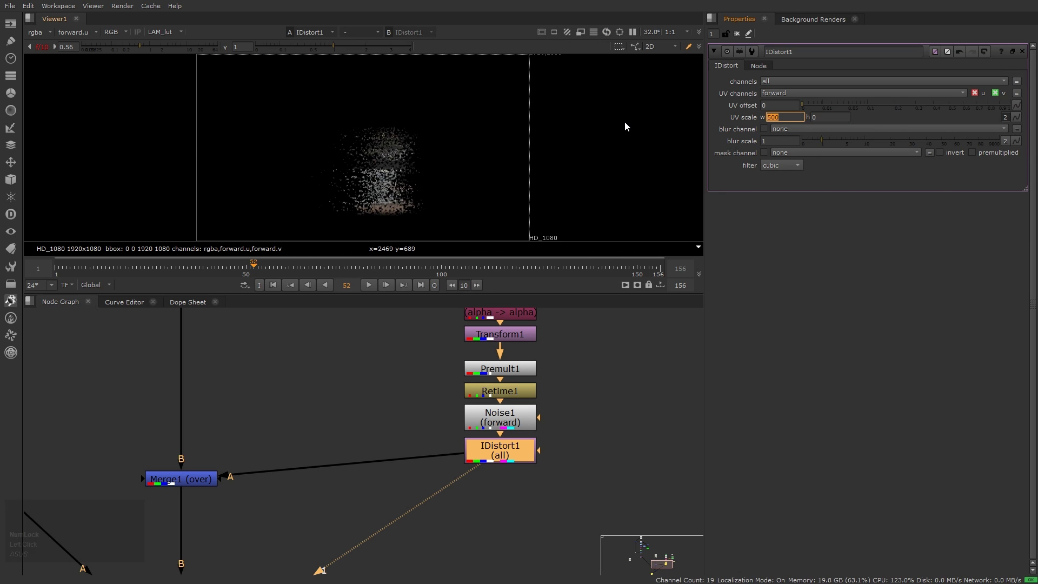
# View the Merge1 result and key IDistort1's UV scale width to 0 at frame 52
pyautogui.click(181, 478)
pyautogui.press('1')
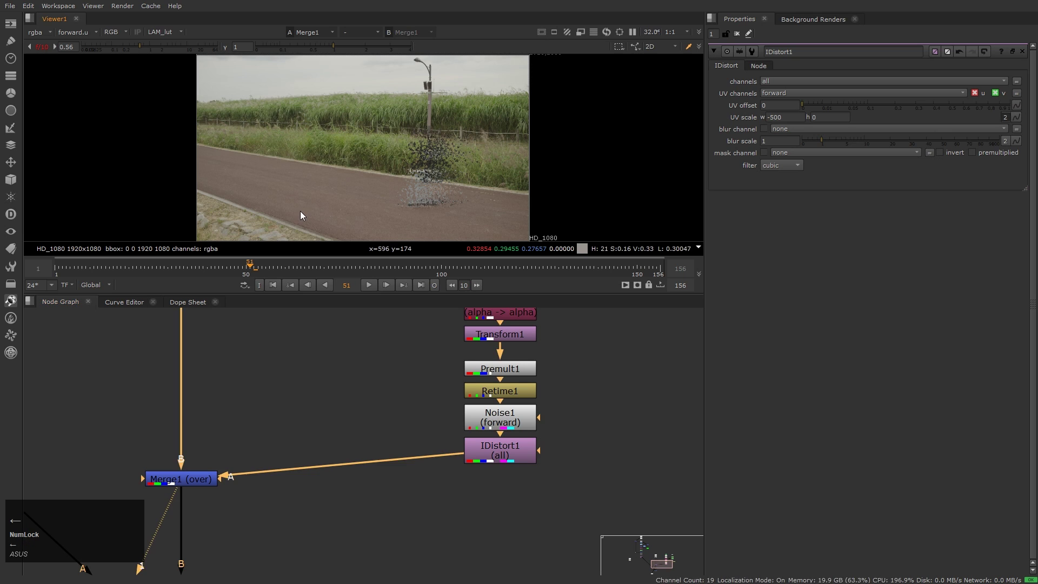
pyautogui.click(799, 178)
pyautogui.write('0')
pyautogui.press('Return')
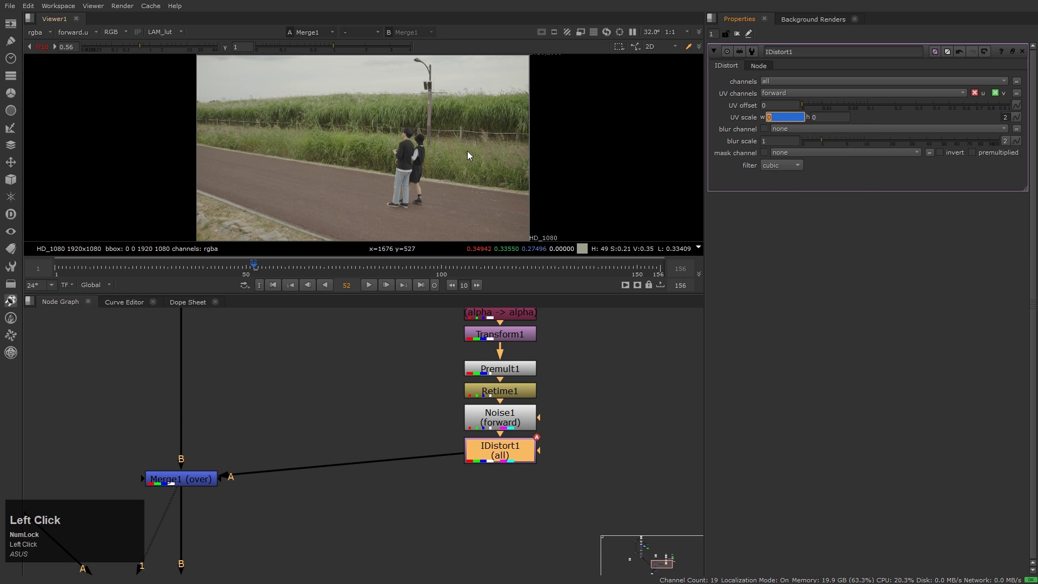
# Play and step through the dissolve, and key IDistort1's UV scale width to -2000 at frame 62
pyautogui.click(631, 98)
pyautogui.press('l')
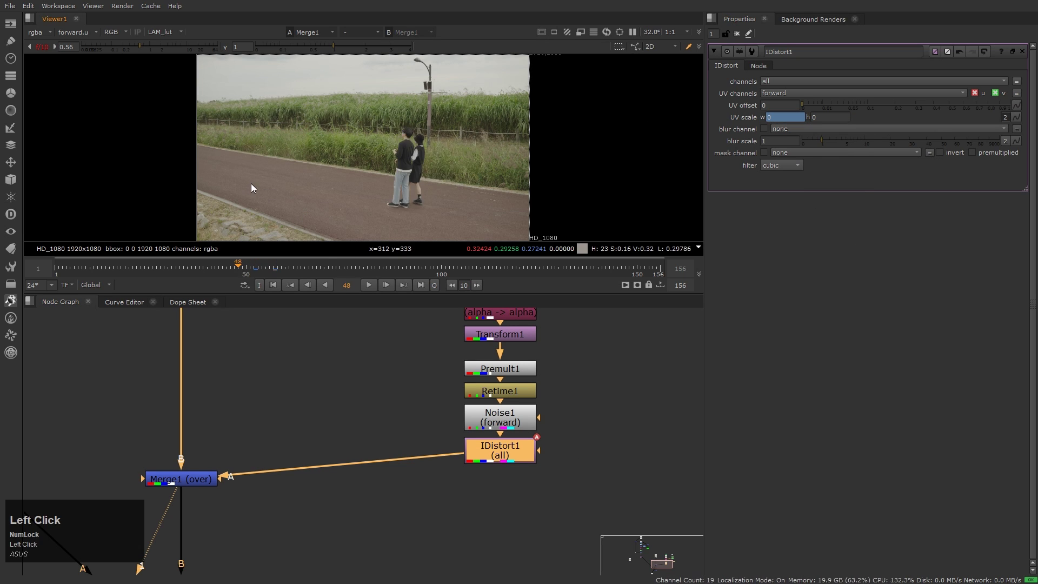
pyautogui.click(236, 268)
pyautogui.press('Right')
pyautogui.click(618, 104)
pyautogui.press('Left')
pyautogui.press('Left')
pyautogui.press('Left')
pyautogui.press('Left')
pyautogui.press('Left')
pyautogui.rightClick(785, 117)
pyautogui.click(232, 268)
# Key Merge1's mix to 1 at frame 52 and animate the couple's fade from there
pyautogui.doubleClick(181, 478)
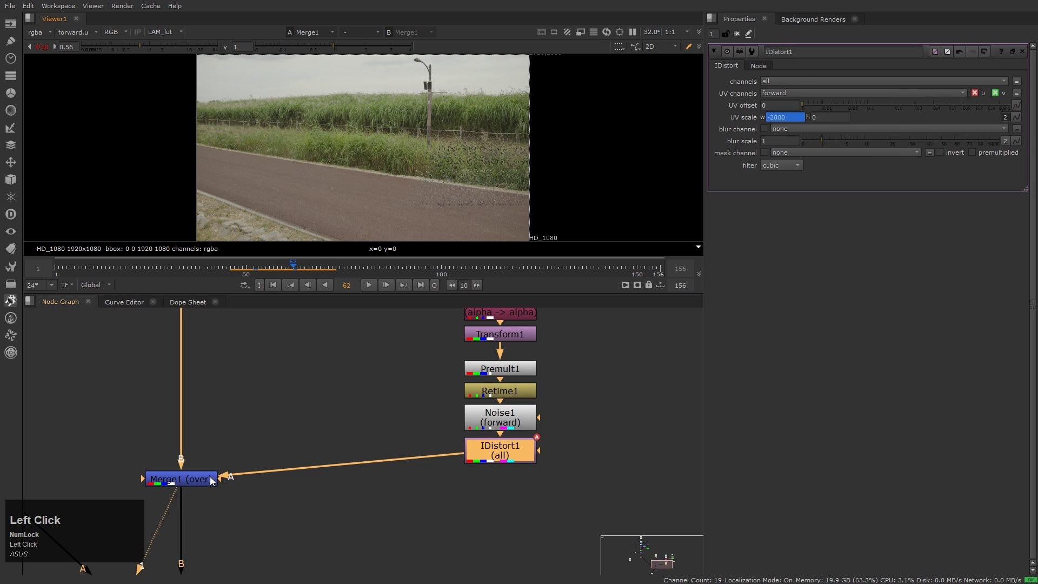
pyautogui.press('Left')
pyautogui.press('Left')
pyautogui.press('Left')
pyautogui.press('Left')
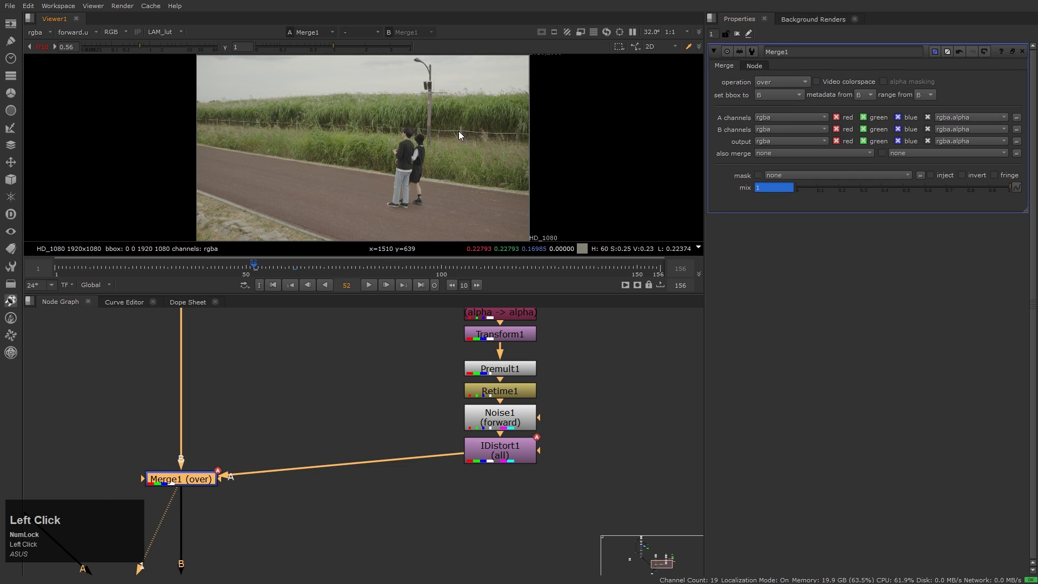
# Preview the couple's fading dissolve in the enlarged viewer, and go back to the IDistort1 branch in the node graph
pyautogui.press('space')
pyautogui.press('Right')
pyautogui.press('Right')
pyautogui.press('Right')
pyautogui.press('Right')
pyautogui.press('Right')
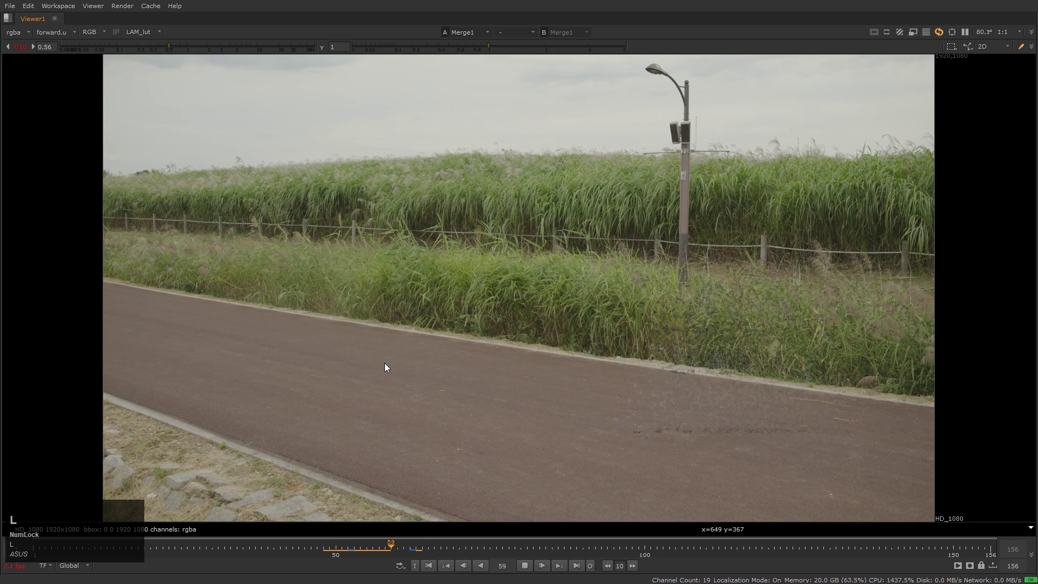
pyautogui.press('space')
pyautogui.middleClick(559, 466)
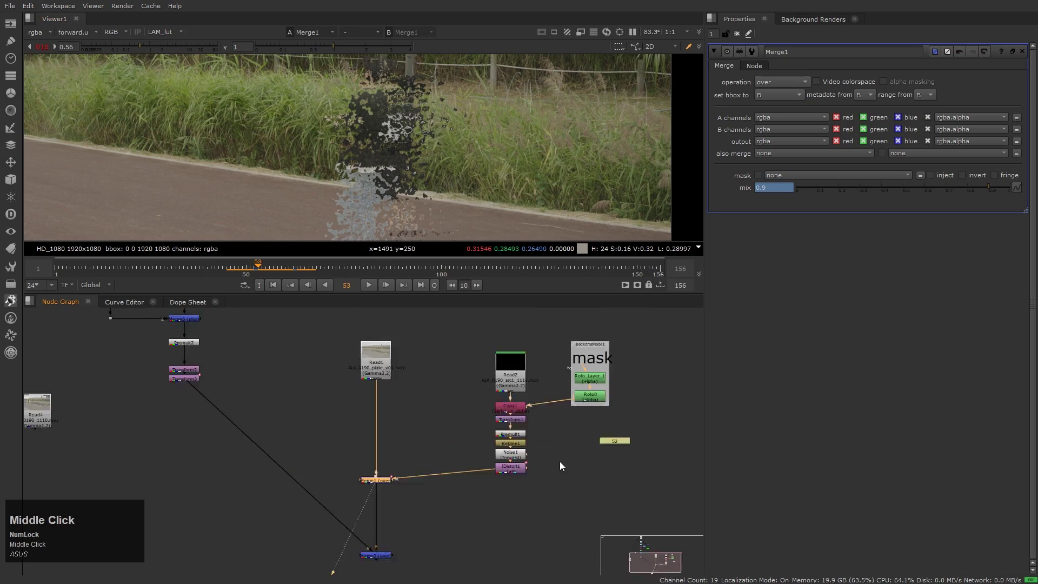
pyautogui.scroll(4, 559, 466)
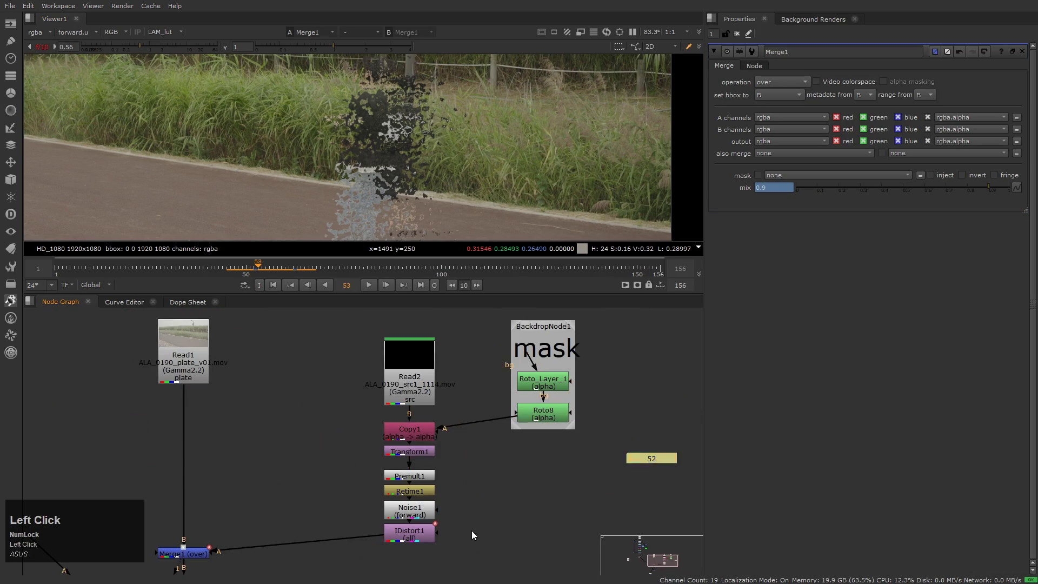
# View the Noise1 output and set its x/ysize to 1
pyautogui.doubleClick(454, 421)
pyautogui.press('1')
pyautogui.moveTo(876, 169); pyautogui.dragTo(737, 170)
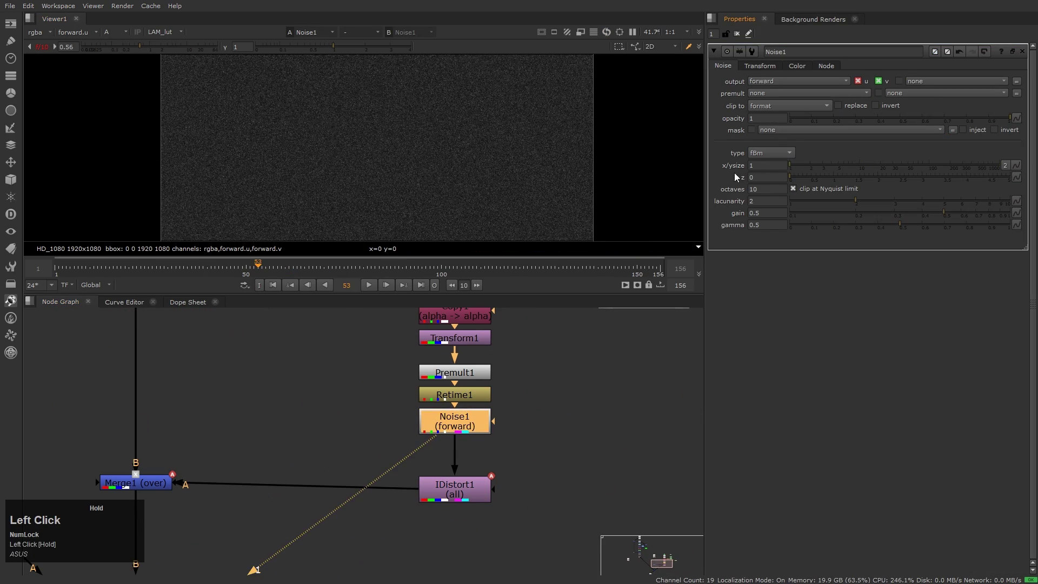
pyautogui.press('2')
pyautogui.scroll(3, 427, 176)
# Try a Blur on the forward channels between Noise1 and IDistort1, and delete it
pyautogui.scroll(-4, 452, 175)
pyautogui.moveTo(532, 450); pyautogui.dragTo(545, 436, button='middle')
pyautogui.press('b')
pyautogui.click(795, 81)
pyautogui.click(767, 150)
pyautogui.press('d')
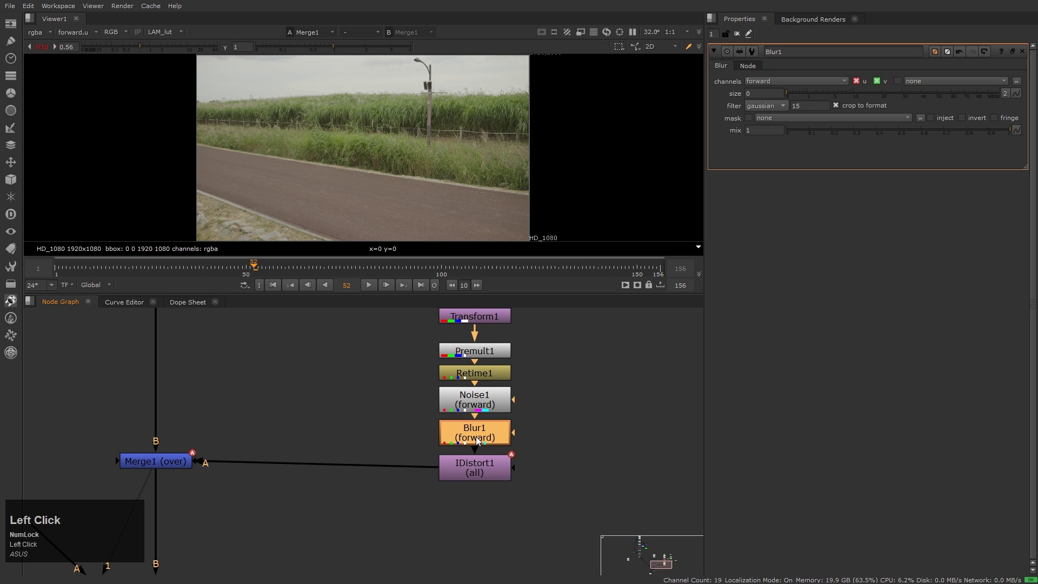
pyautogui.press('Delete')
# Split Noise1's transform scale into width and height, set the width to 20, and play the dissolve
pyautogui.click(759, 65)
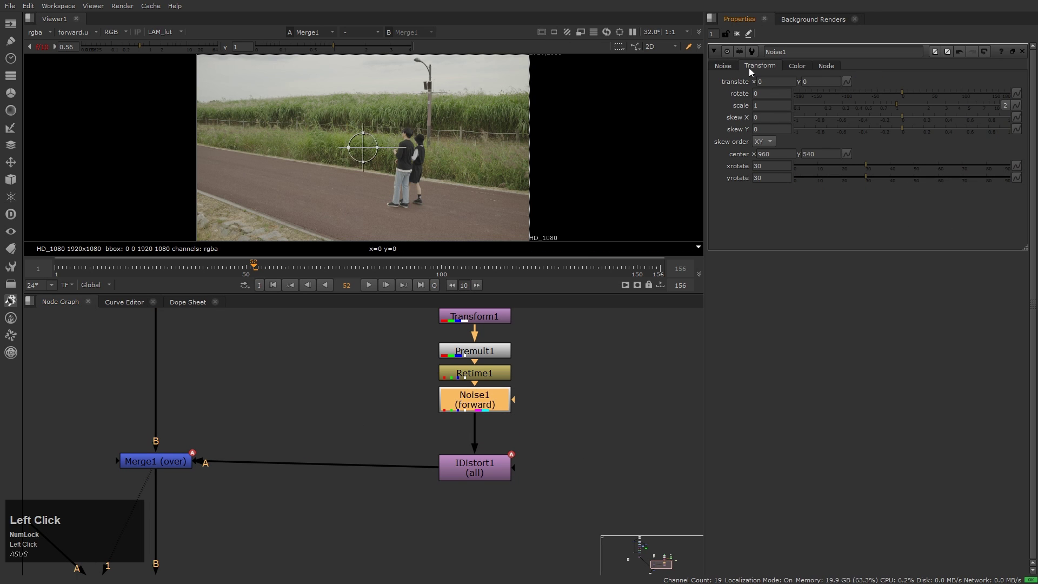
pyautogui.click(1005, 108)
pyautogui.middleClick(475, 167)
pyautogui.click(777, 105)
pyautogui.write('5')
pyautogui.press('Return')
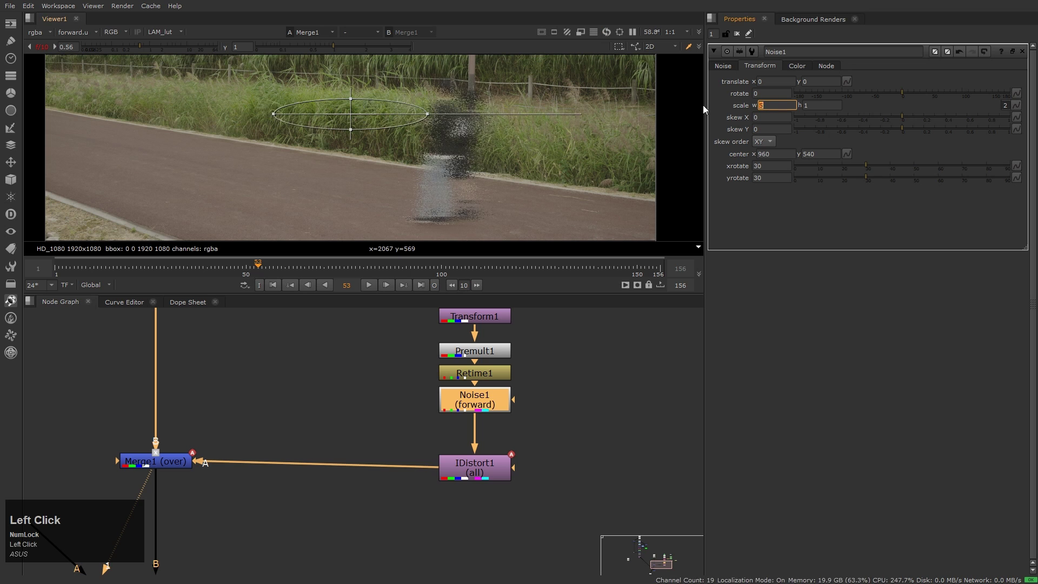
pyautogui.write('20')
pyautogui.press('Return')
pyautogui.click(536, 190)
pyautogui.press('j')
pyautogui.press('l')
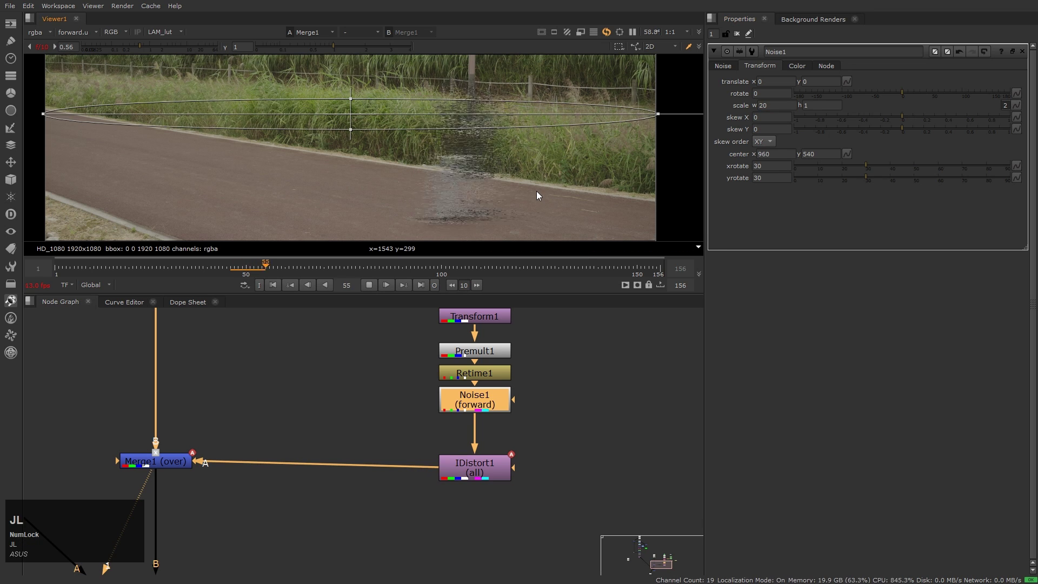
pyautogui.click(506, 186)
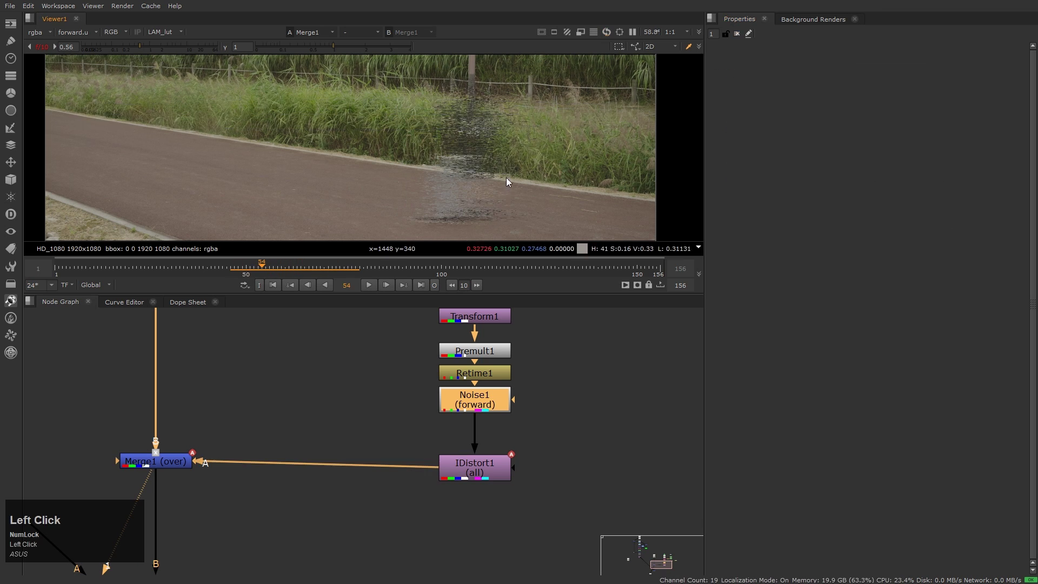
# Examine the Noise1 and IDistort1 settings against the stretched dissolve at frame 54
pyautogui.scroll(-1, 507, 186)
pyautogui.moveTo(540, 491); pyautogui.dragTo(582, 524, button='middle')
pyautogui.click(198, 494)
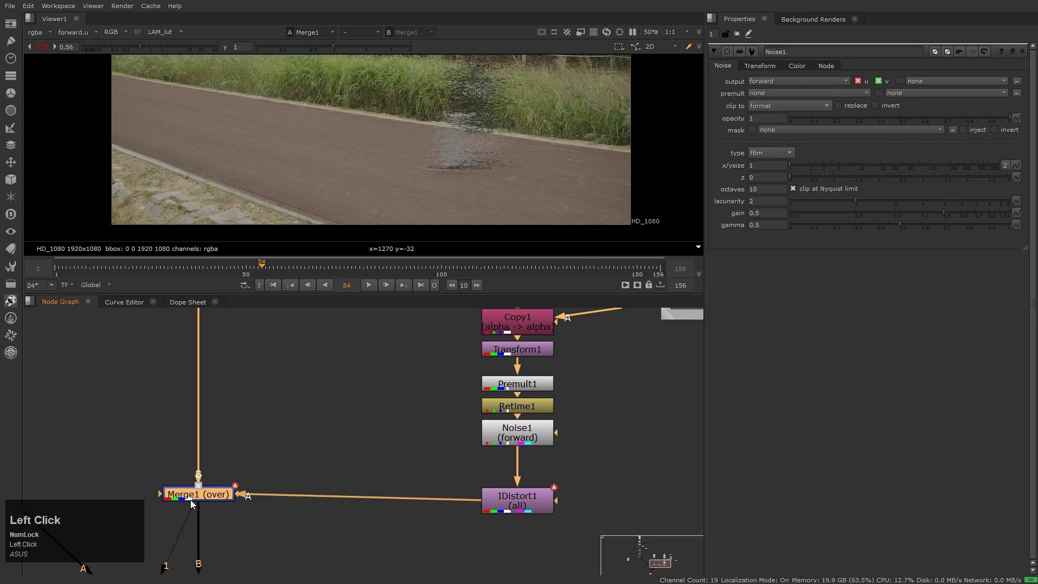
pyautogui.click(800, 153)
pyautogui.click(793, 229)
pyautogui.click(517, 431)
pyautogui.moveTo(902, 93); pyautogui.dragTo(901, 93)
pyautogui.press('a')
pyautogui.scroll(4, 459, 139)
pyautogui.middleClick(614, 435)
pyautogui.scroll(3, 614, 436)
pyautogui.click(511, 487)
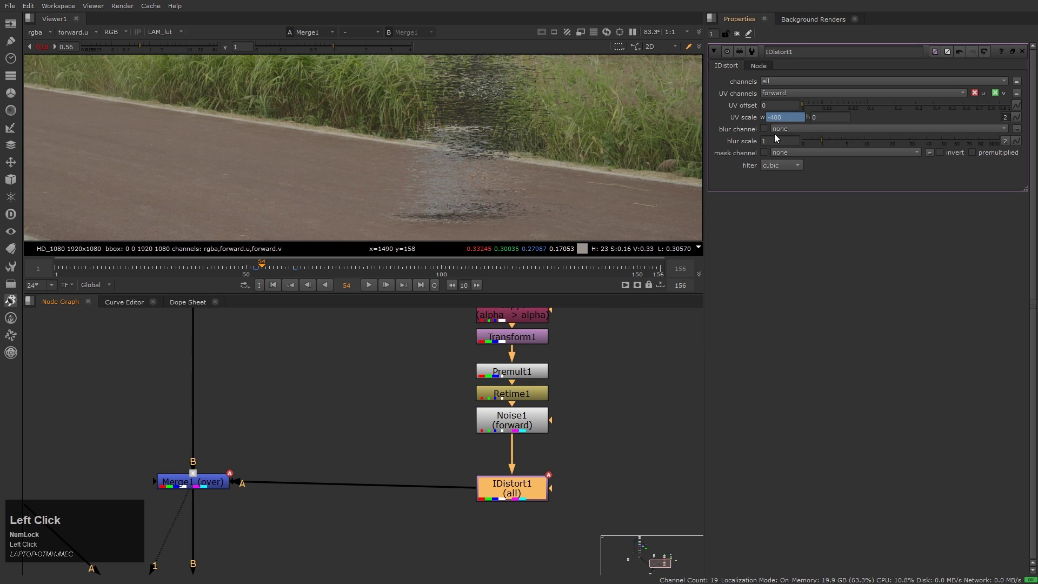
# Add a Transform after Noise1 and a linked one after IDistort1, and rotate the first to tilt the distortion
pyautogui.click(511, 420)
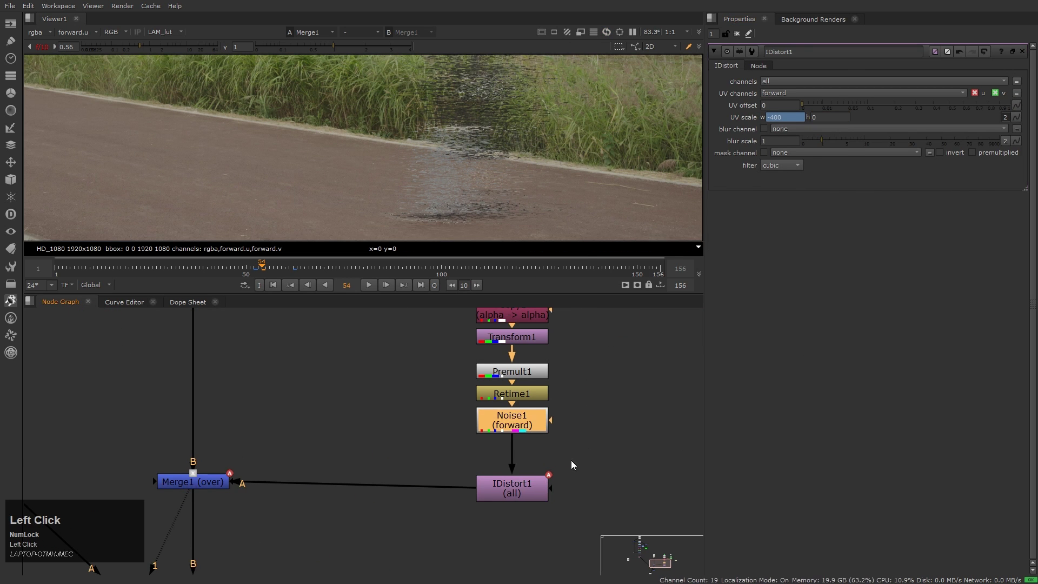
pyautogui.press('t')
pyautogui.click(529, 456)
pyautogui.press('t')
pyautogui.click(925, 240)
pyautogui.moveTo(302, 333); pyautogui.dragTo(787, 155)
pyautogui.moveTo(786, 214); pyautogui.dragTo(815, 209)
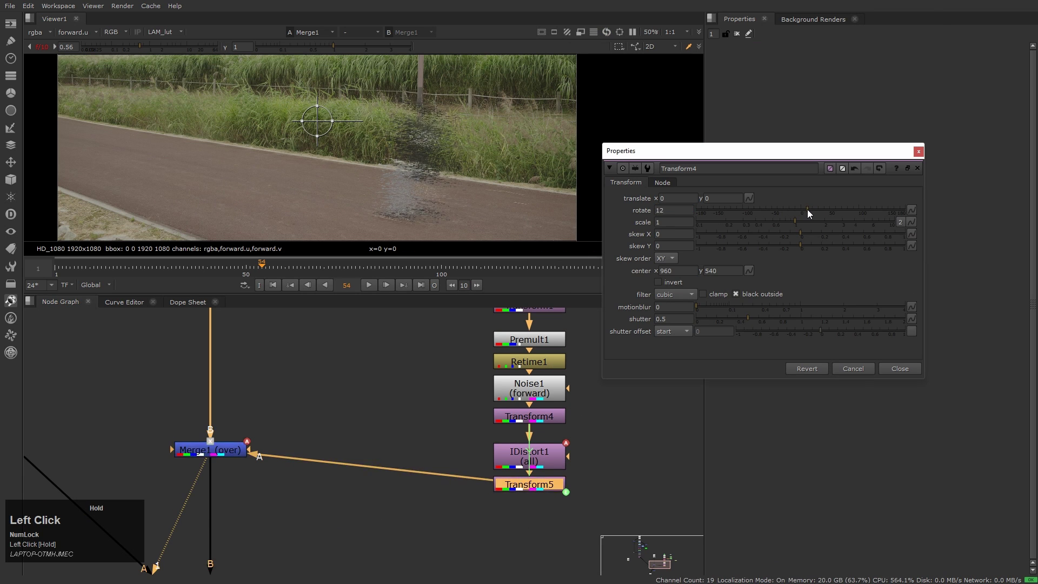
pyautogui.click(899, 368)
# View the Merge2 composite, limit playback to frames 50–70, and preview the dissolve in the enlarged viewer
pyautogui.press('f')
pyautogui.press('l')
pyautogui.click(238, 267)
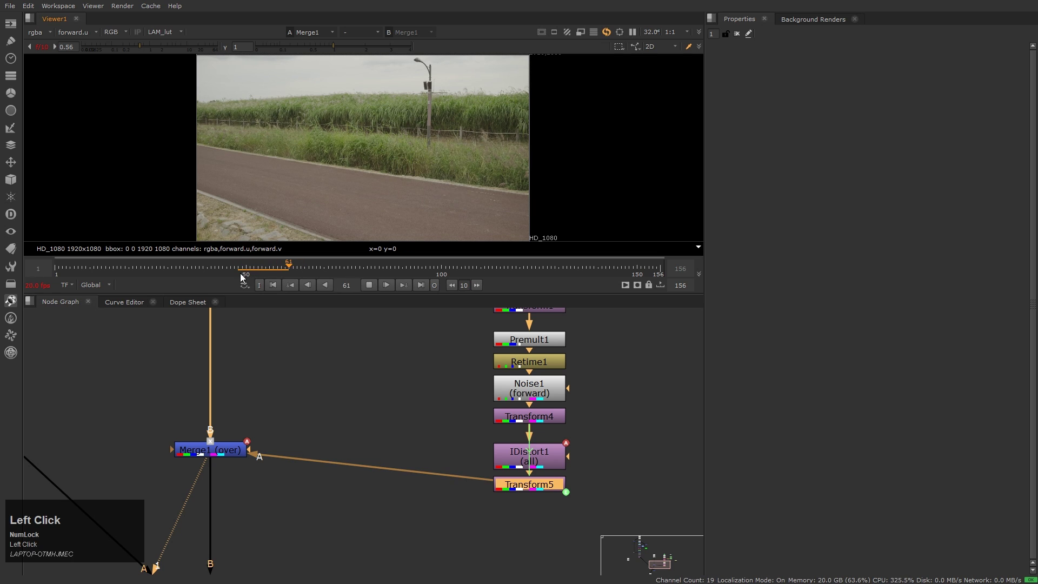
pyautogui.scroll(-3, 365, 535)
pyautogui.click(246, 268)
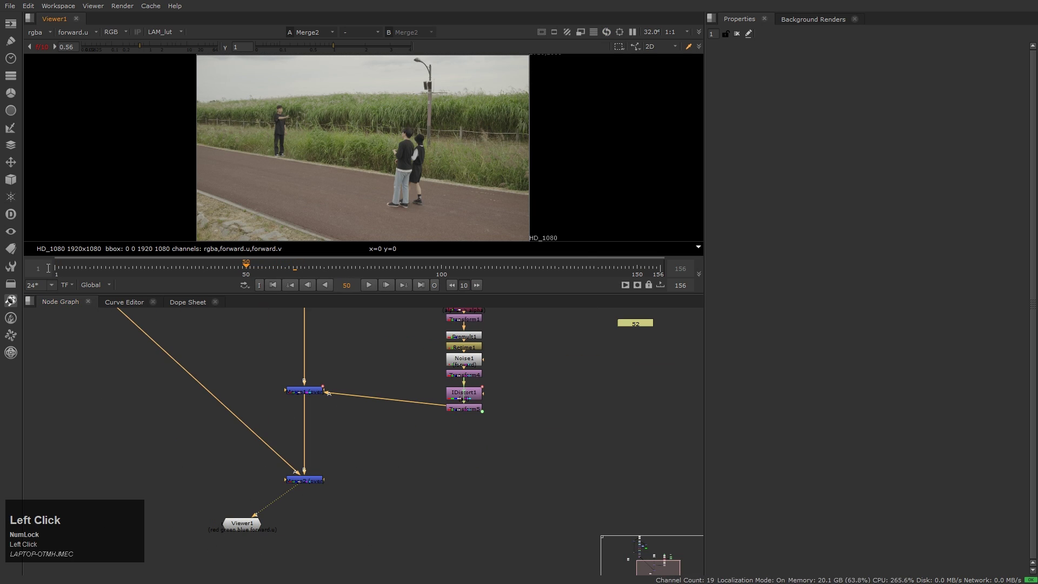
pyautogui.press('l')
pyautogui.click(205, 199)
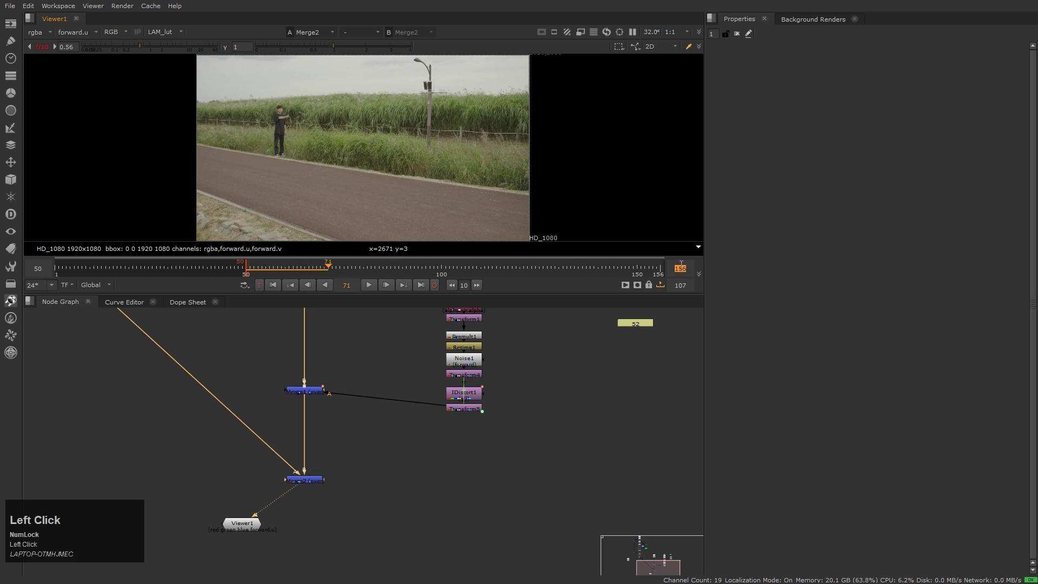
pyautogui.press('Home')
pyautogui.press('space')
pyautogui.press('l')
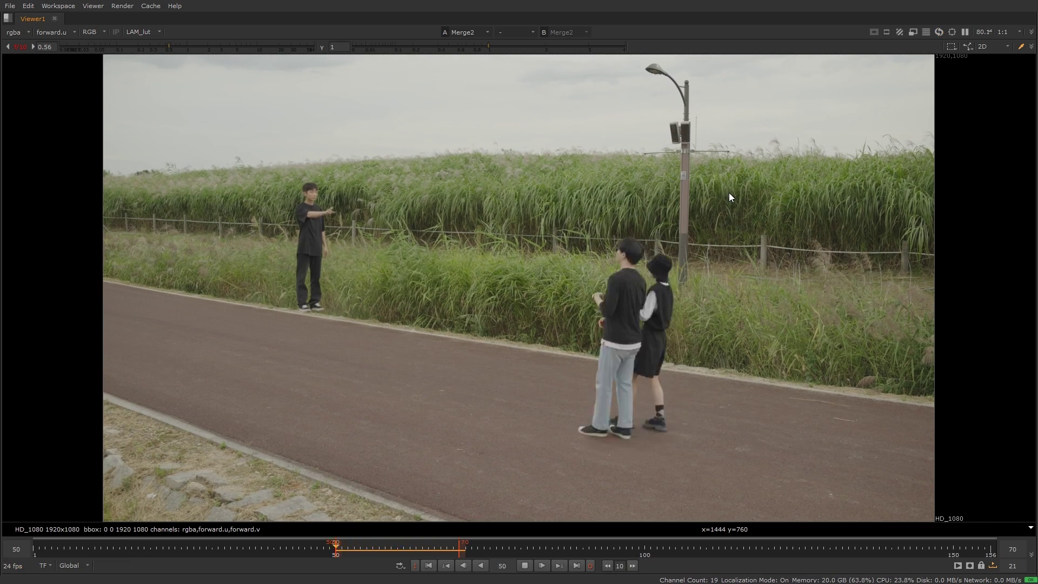
pyautogui.press('space')
# Open IDistort1's settings and replay the dissolve closer in on the couple, stopping at frame 54
pyautogui.scroll(2, 370, 480)
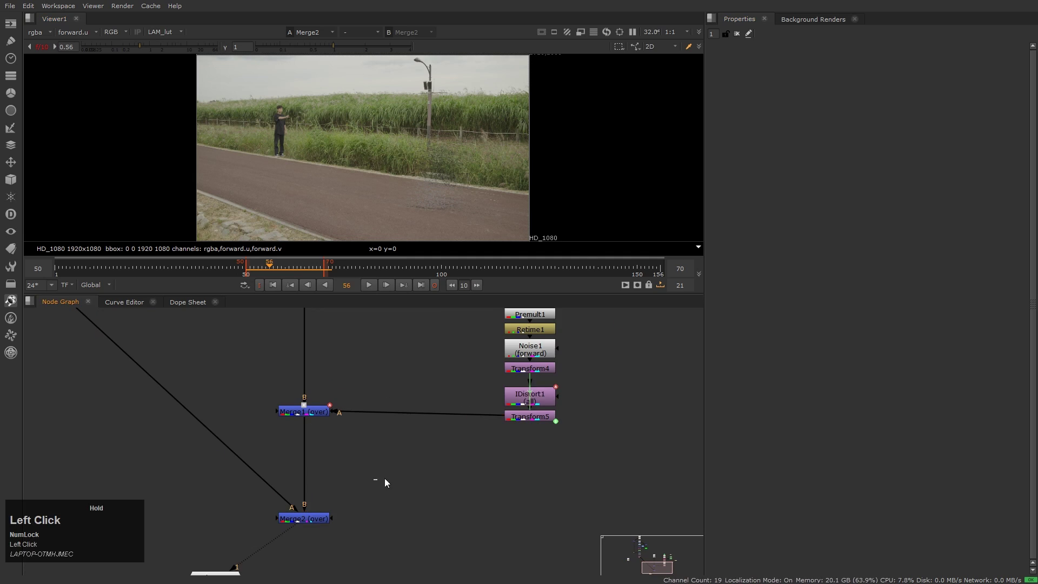
pyautogui.doubleClick(530, 396)
pyautogui.write('l-400')
pyautogui.press('Return')
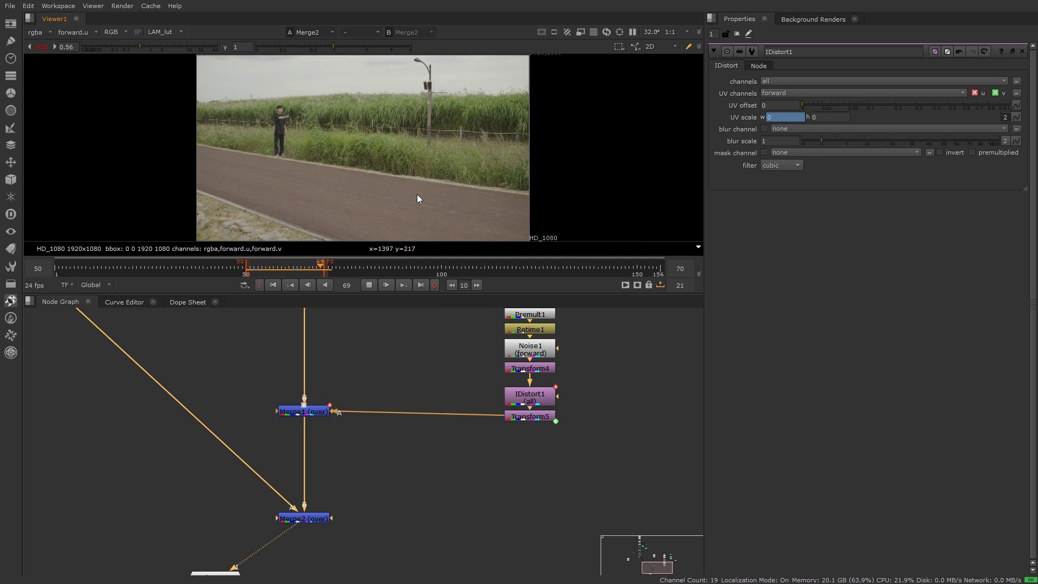
pyautogui.scroll(3, 433, 167)
pyautogui.moveTo(417, 474); pyautogui.dragTo(504, 414, button='middle')
pyautogui.click(397, 450)
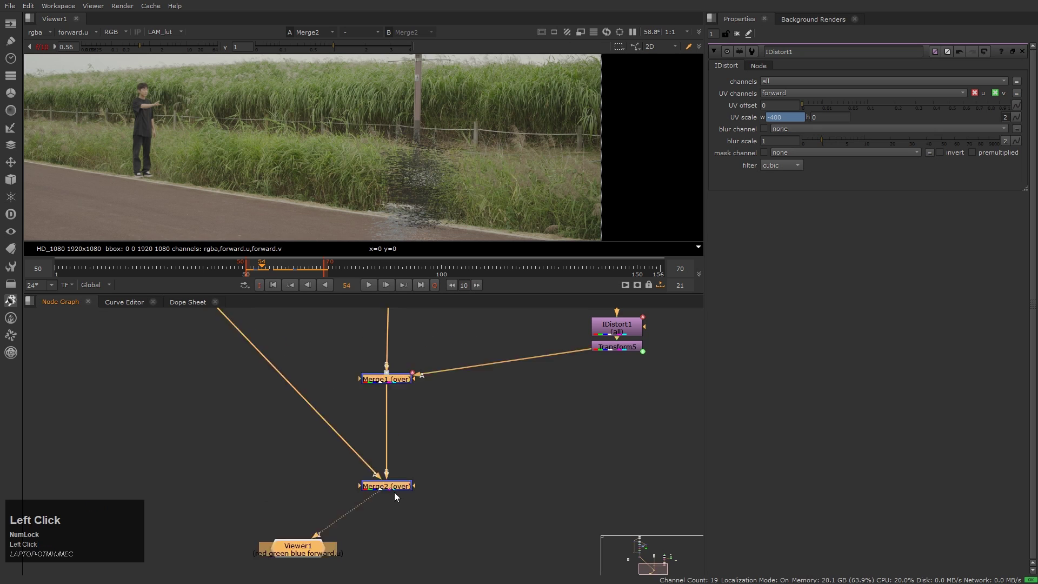
# Move the Transform4, IDistort1 and Transform5 nodes aside to make room for a second branch
pyautogui.scroll(3, 569, 459)
pyautogui.click(498, 412)
pyautogui.moveTo(491, 495); pyautogui.dragTo(356, 474)
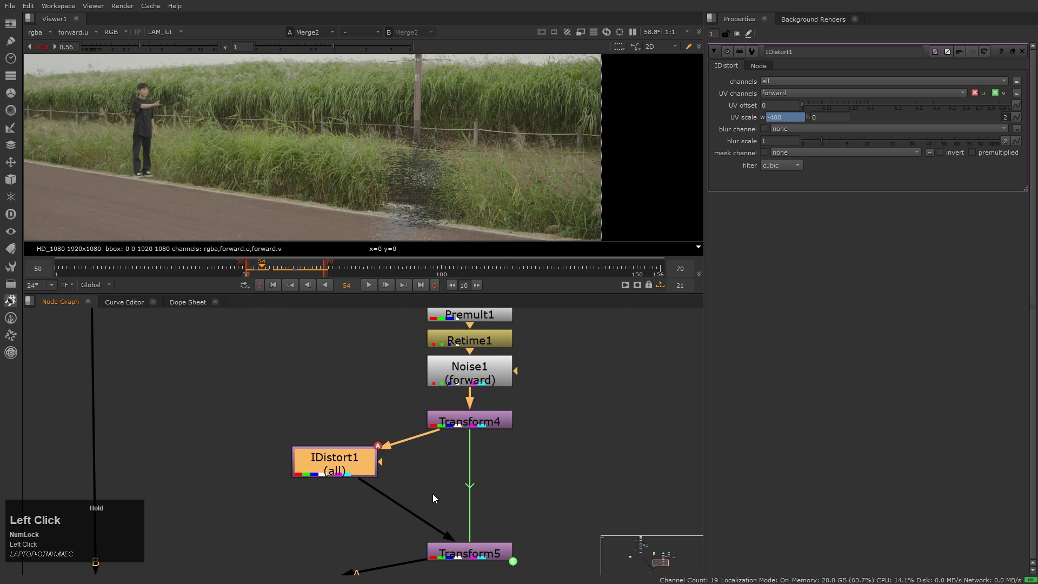
pyautogui.moveTo(501, 479); pyautogui.dragTo(561, 445, button='middle')
pyautogui.click(561, 446)
pyautogui.moveTo(390, 444); pyautogui.dragTo(501, 441)
pyautogui.moveTo(421, 382); pyautogui.dragTo(569, 520)
pyautogui.moveTo(503, 441); pyautogui.dragTo(408, 434)
# Duplicate the Noise1, Transform4, IDistort1 and Transform5 nodes as a parallel branch fed by Retime1
pyautogui.hotkey('ctrl', 'c')
pyautogui.hotkey('ctrl', 'v')
pyautogui.click(501, 367)
pyautogui.hotkey('ctrl', 'c')
pyautogui.hotkey('ctrl', 'v')
pyautogui.moveTo(502, 371); pyautogui.dragTo(407, 372)
pyautogui.moveTo(592, 374); pyautogui.dragTo(571, 383)
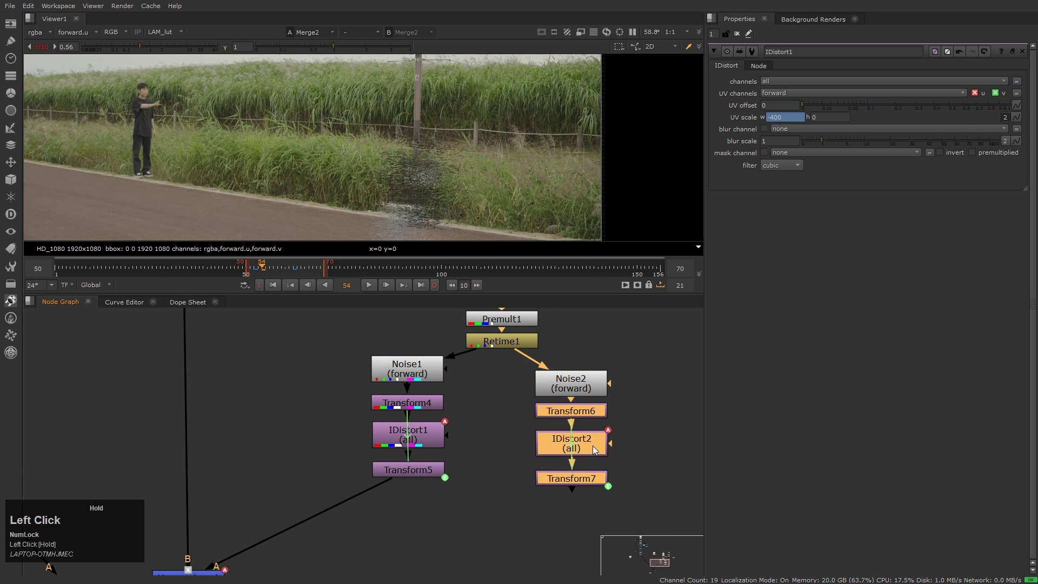
# Merge the original and duplicated distortion branches with an over Merge feeding Merge1's A input
pyautogui.moveTo(448, 550); pyautogui.dragTo(459, 492, button='middle')
pyautogui.press('m')
pyautogui.moveTo(476, 457); pyautogui.dragTo(551, 427)
pyautogui.moveTo(453, 473); pyautogui.dragTo(402, 548, button='middle')
# Key IDistort2's UV scale width to -1000 at frame 62 and play the combined dissolve
pyautogui.click(519, 455)
pyautogui.doubleClick(797, 117)
pyautogui.click(294, 268)
pyautogui.write('-1000')
pyautogui.press('Return')
pyautogui.click(272, 268)
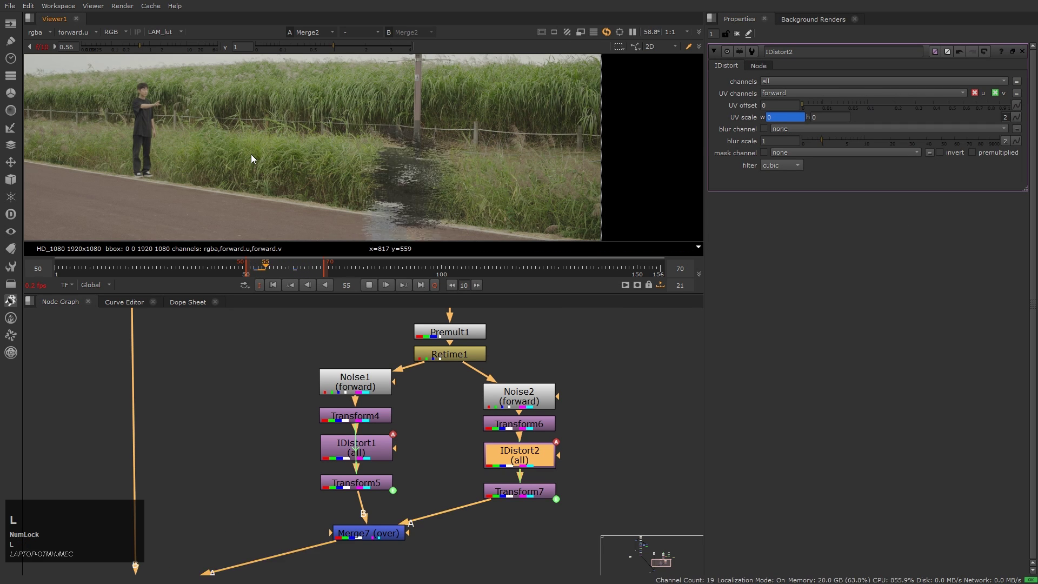
pyautogui.write('-500')
# Try a larger x/ysize on Noise1 and set Noise2's transform scale width to 1
pyautogui.click(368, 533)
pyautogui.moveTo(499, 555); pyautogui.dragTo(547, 499, button='middle')
pyautogui.click(406, 327)
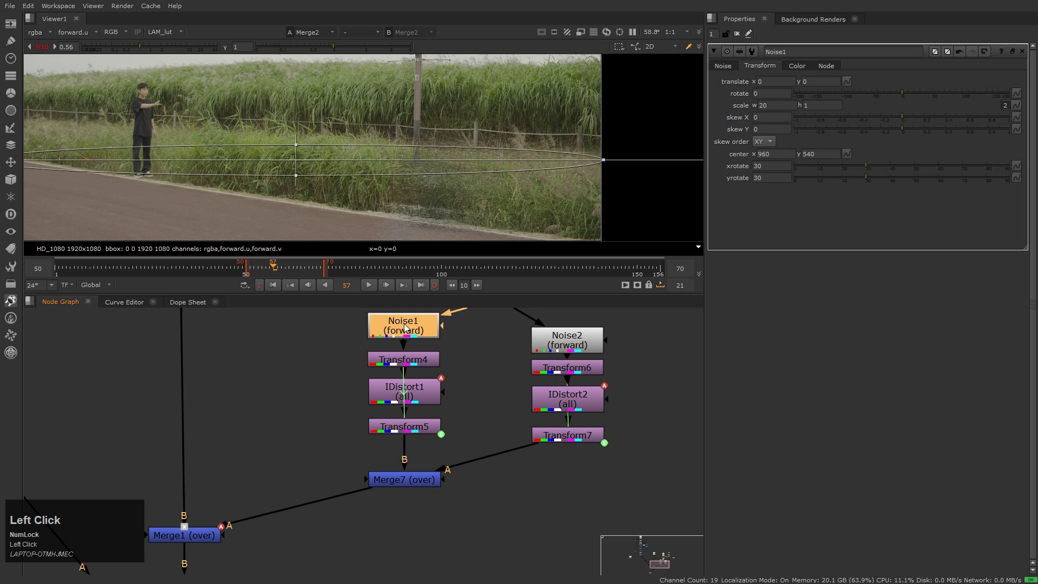
pyautogui.click(723, 65)
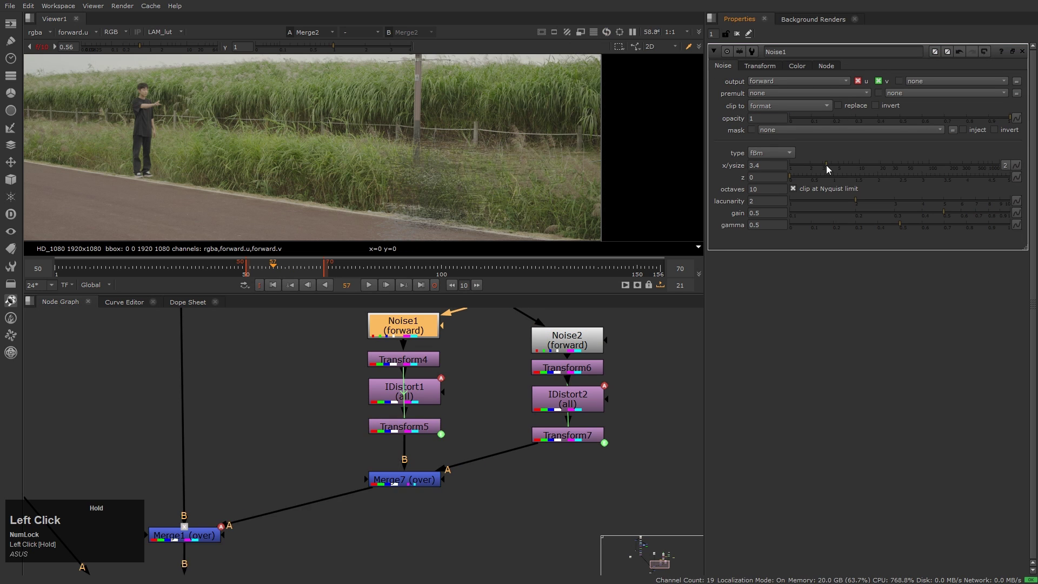
pyautogui.click(405, 480)
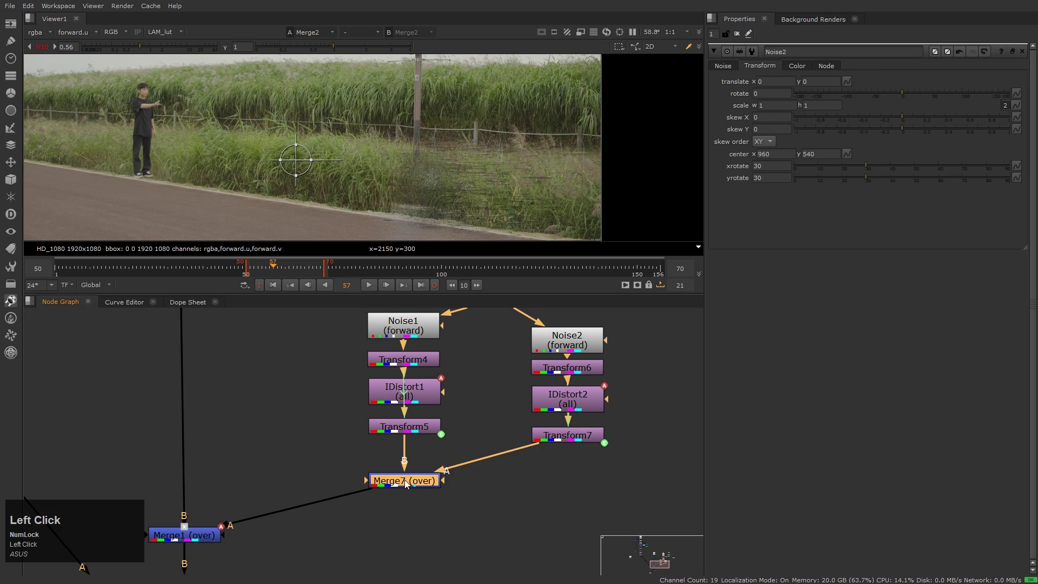
pyautogui.click(335, 448)
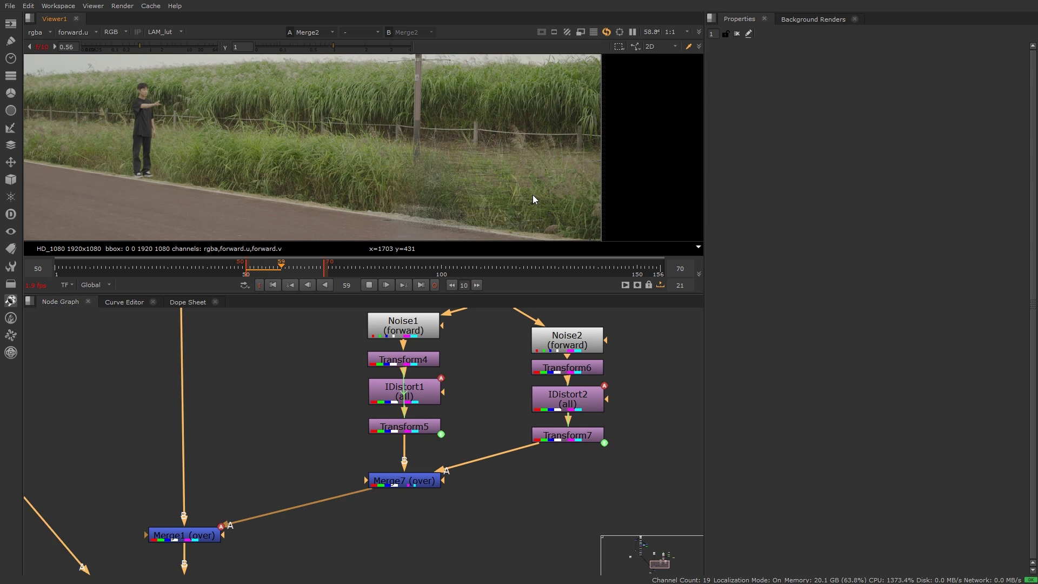
# Play the two-branch dissolve and step through it frame by frame from frame 52
pyautogui.scroll(2, 572, 201)
pyautogui.press('l')
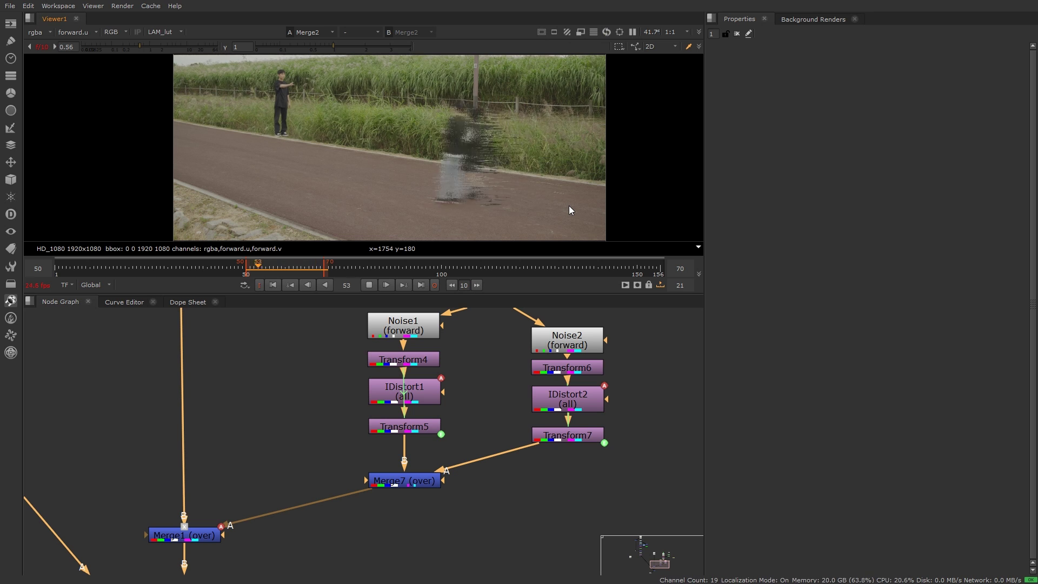
pyautogui.press('Left')
pyautogui.click(375, 183)
pyautogui.press('Right')
pyautogui.press('Right')
pyautogui.press('Right')
pyautogui.press('Right')
pyautogui.press('Right')
pyautogui.press('Right')
pyautogui.press('Right')
pyautogui.press('Right')
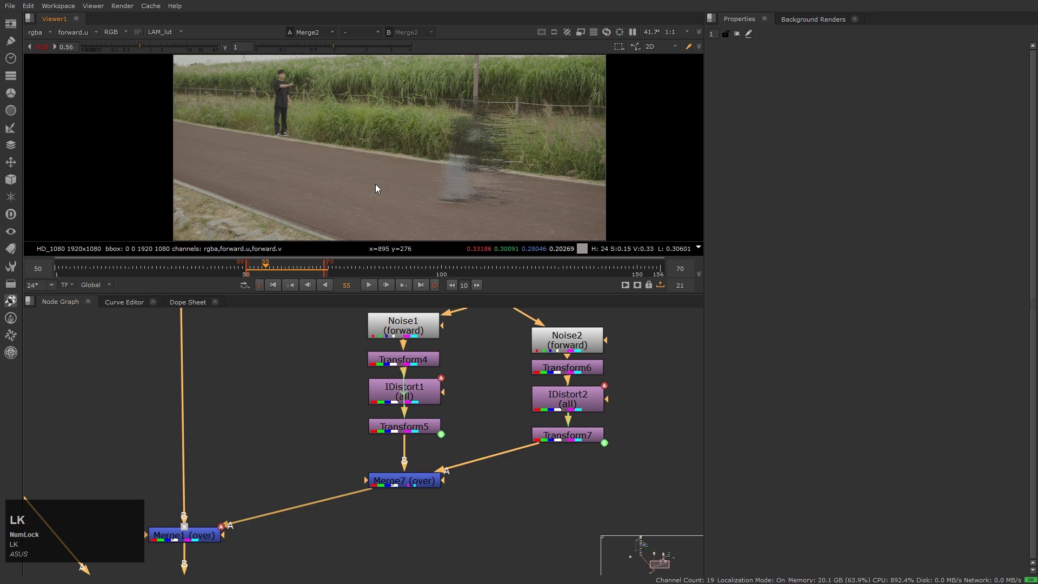
# Open Merge7's settings and inspect the couple's dissolve up close at frame 55
pyautogui.click(408, 481)
pyautogui.press('l')
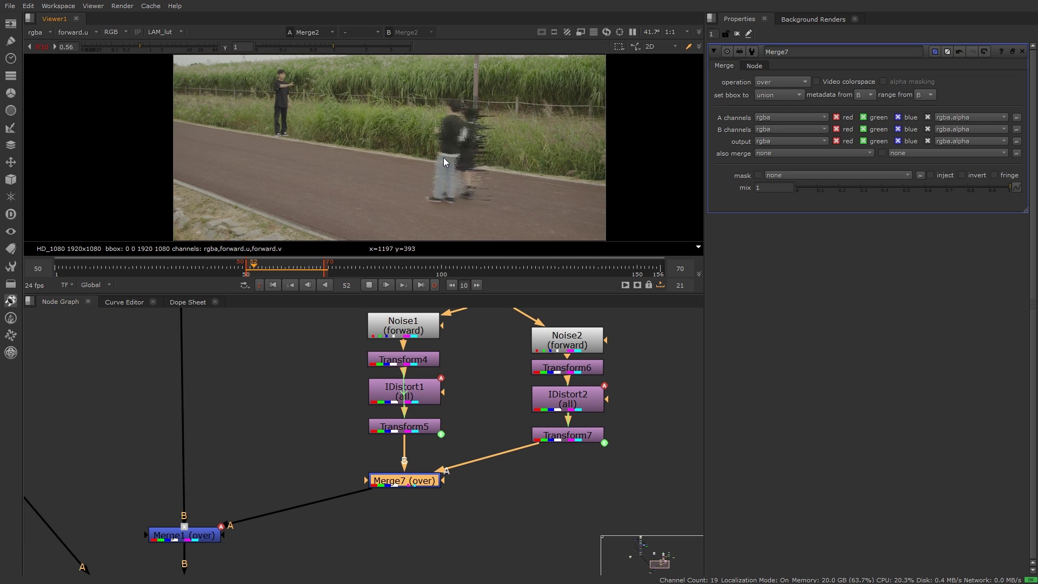
pyautogui.press('k')
pyautogui.scroll(2, 446, 178)
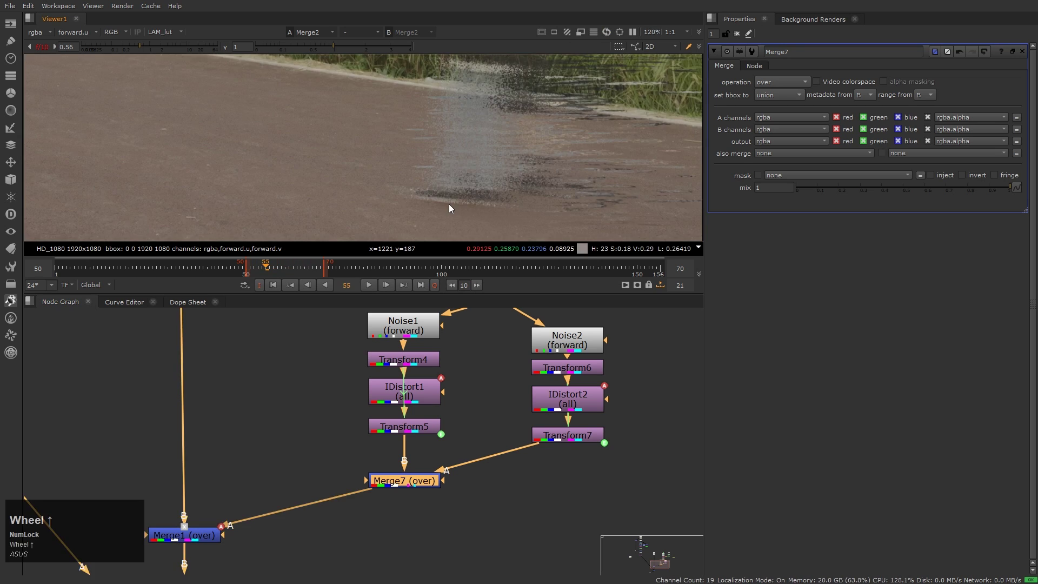
# Move the Noise2 branch directly beneath Retime1, beside the Noise1 branch
pyautogui.middleClick(464, 502)
pyautogui.scroll(-2, 465, 504)
pyautogui.moveTo(558, 436); pyautogui.dragTo(550, 432)
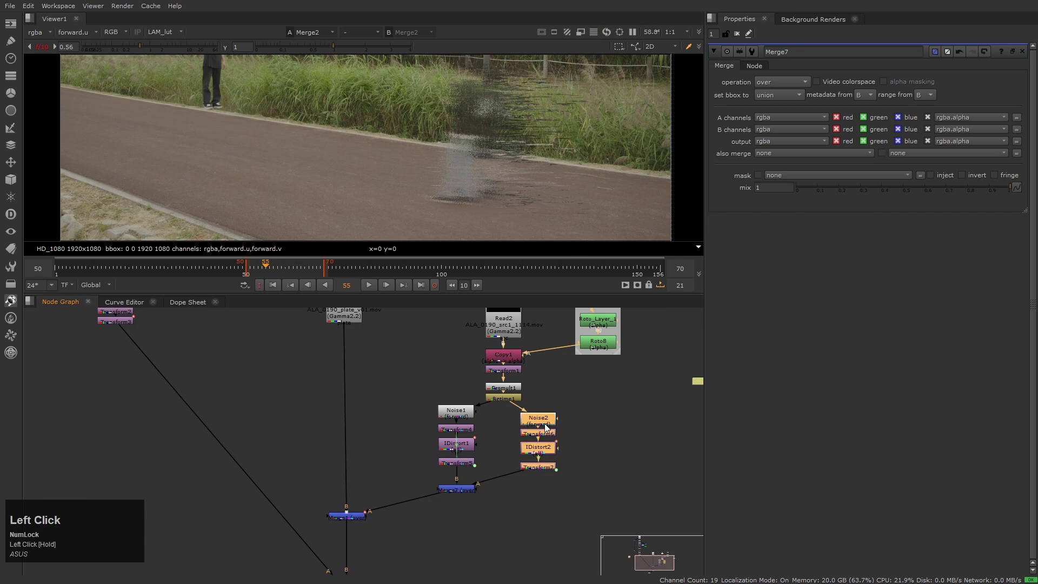
pyautogui.scroll(2, 576, 413)
# Adjust Transform6's rotation, check Transform4's settings, and replay the dissolve
pyautogui.doubleClick(485, 388)
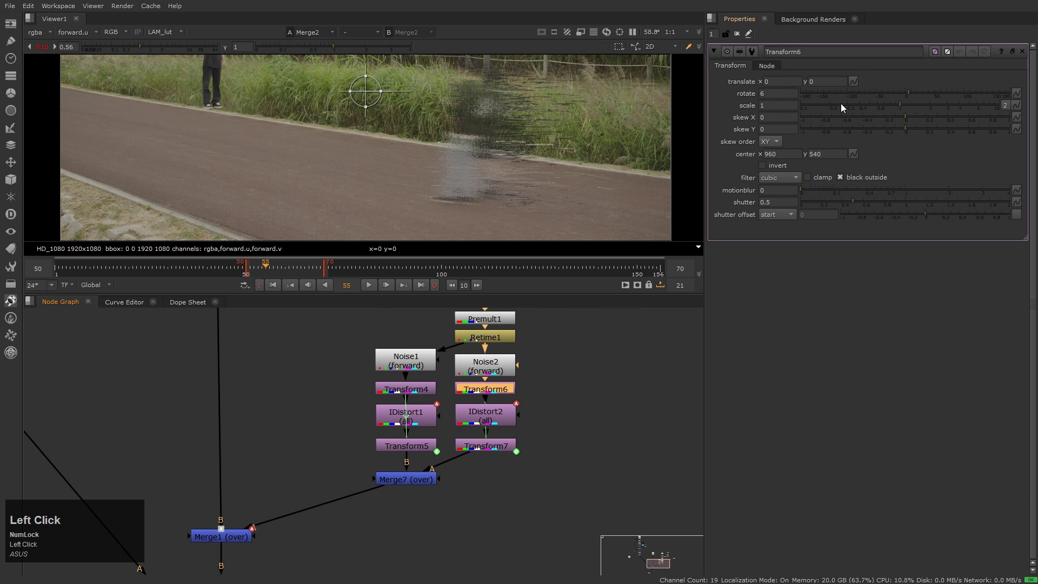
pyautogui.moveTo(906, 94); pyautogui.dragTo(928, 98)
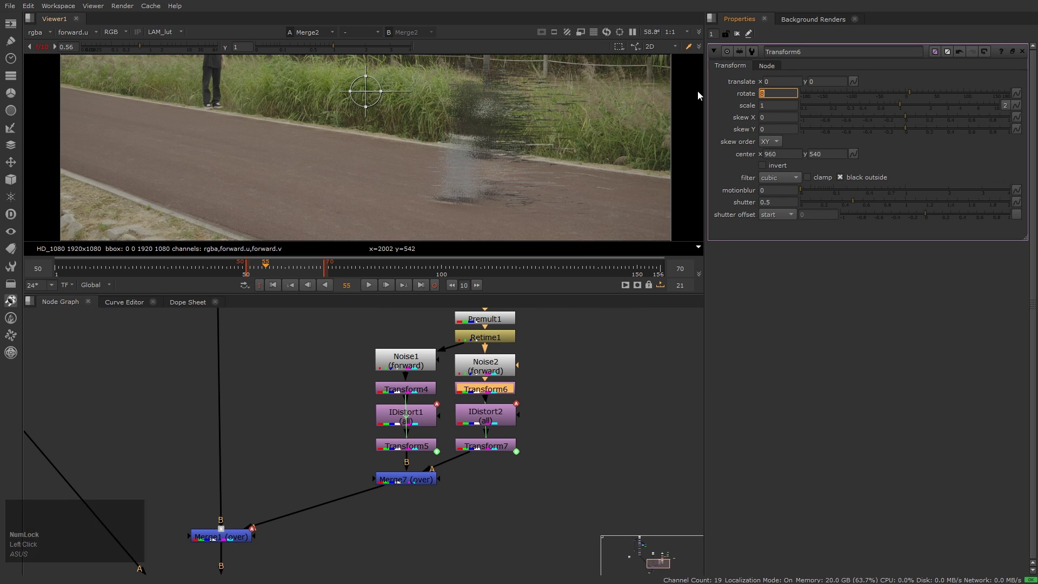
pyautogui.doubleClick(406, 389)
pyautogui.click(519, 190)
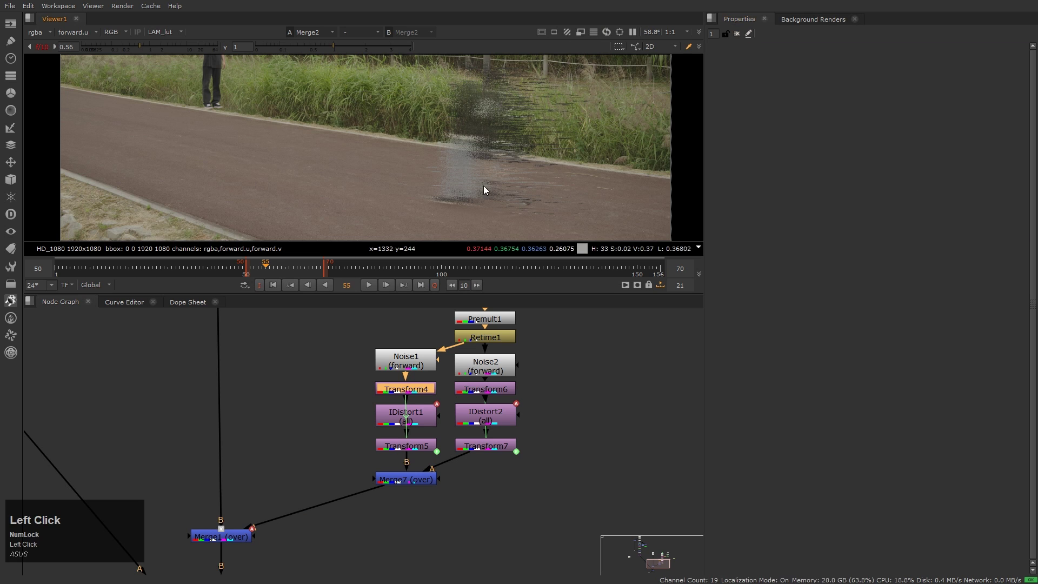
pyautogui.press('Home')
pyautogui.press('Home')
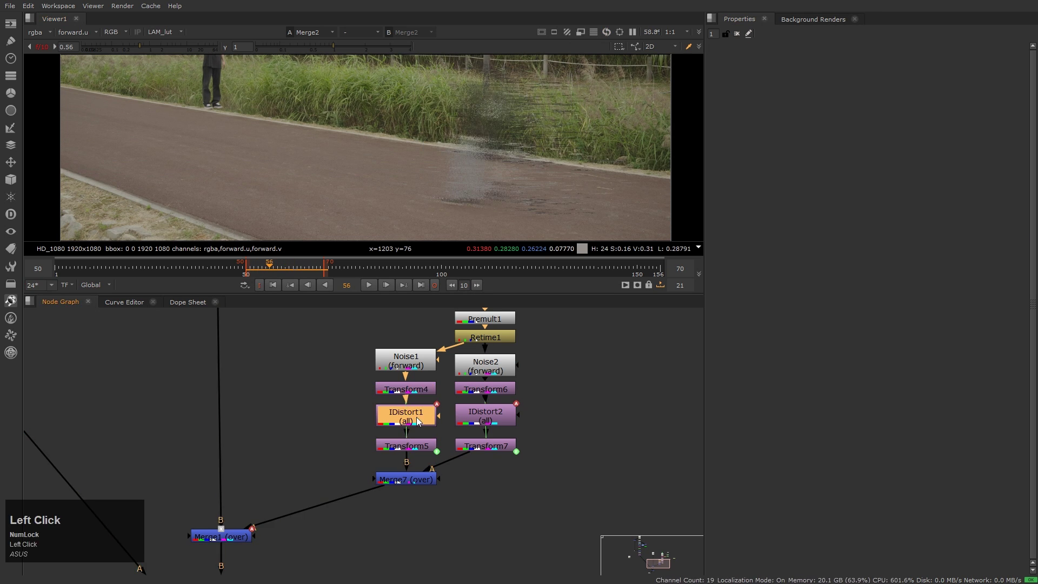
# Set Noise1's transform scale width to 5 and replay the dissolve from the start of the range
pyautogui.doubleClick(406, 360)
pyautogui.click(759, 65)
pyautogui.click(689, 111)
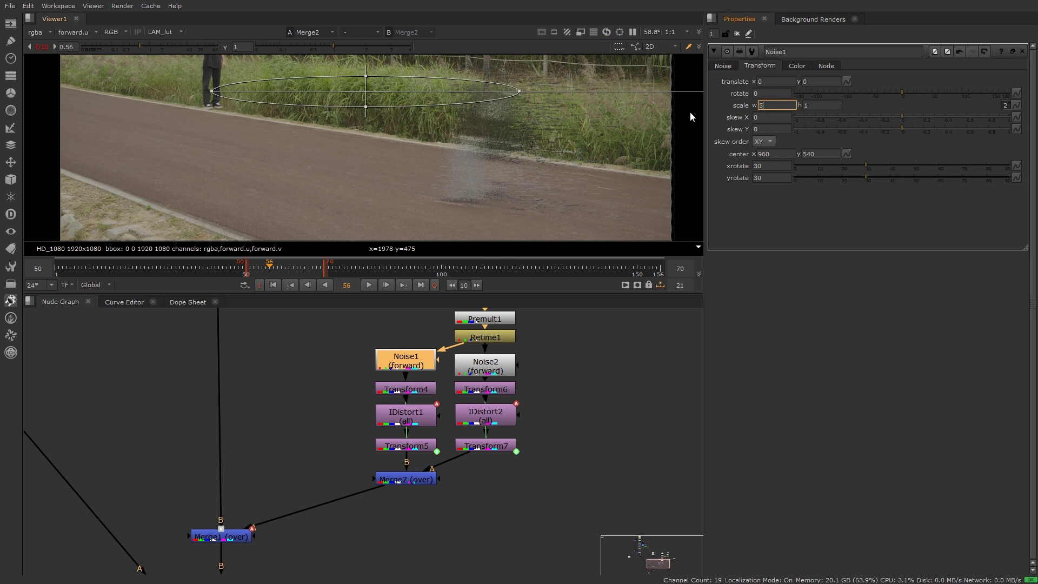
pyautogui.press('l')
pyautogui.press('Home')
pyautogui.press('Home')
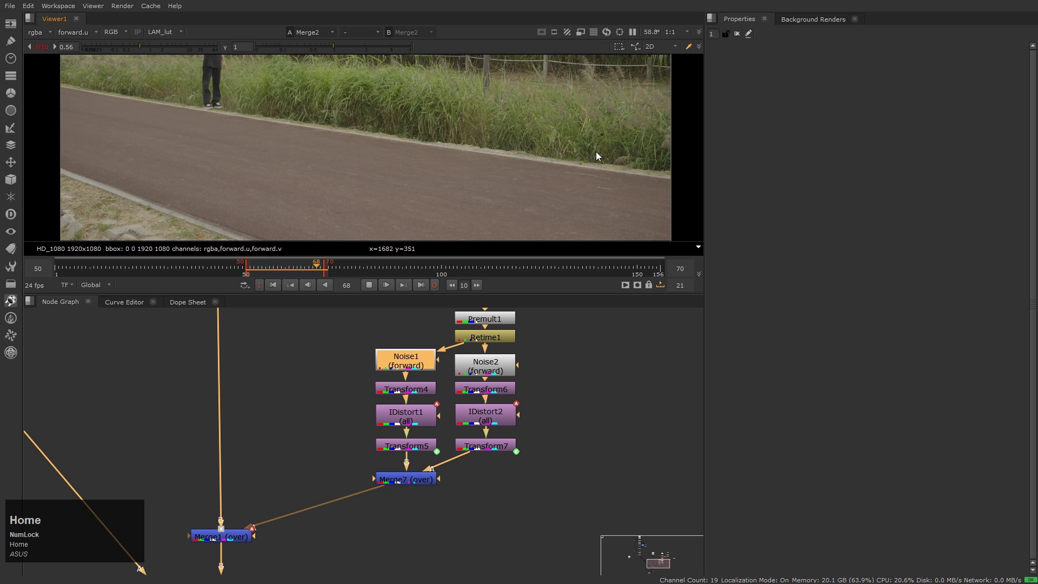
# Insert a Transform between Merge7 and Merge1 and animate its translate across the dissolve frames
pyautogui.press('Home')
pyautogui.moveTo(478, 499); pyautogui.dragTo(511, 481, button='middle')
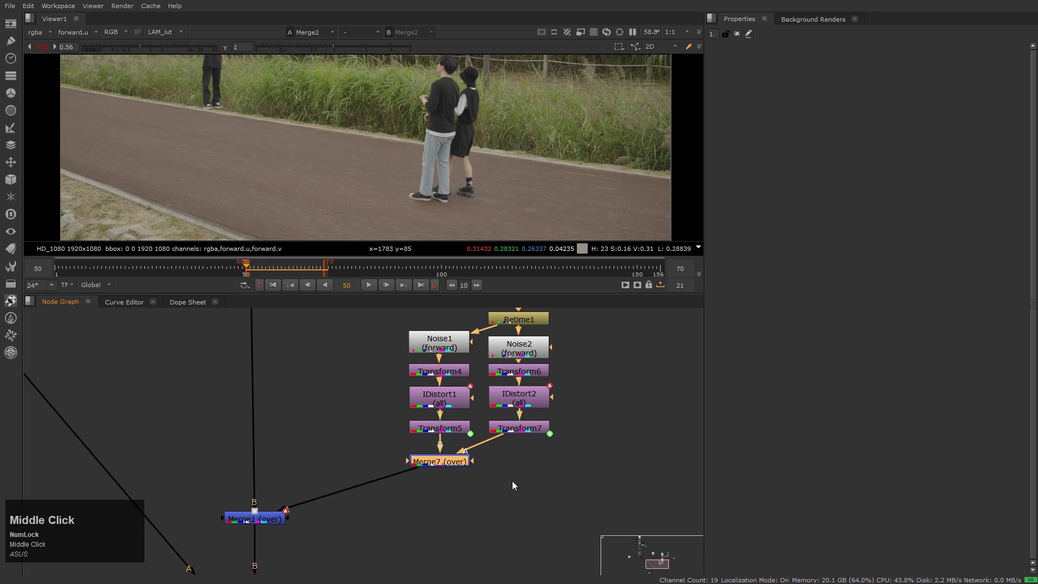
pyautogui.press('t')
pyautogui.keyDown('ctrl'); pyautogui.click(363, 93); pyautogui.keyUp('ctrl')
pyautogui.moveTo(423, 186); pyautogui.dragTo(435, 215, button='middle')
pyautogui.rightClick(533, 196)
pyautogui.press('Right')
pyautogui.press('Right')
pyautogui.press('Right')
pyautogui.press('Right')
pyautogui.press('Right')
pyautogui.press('Right')
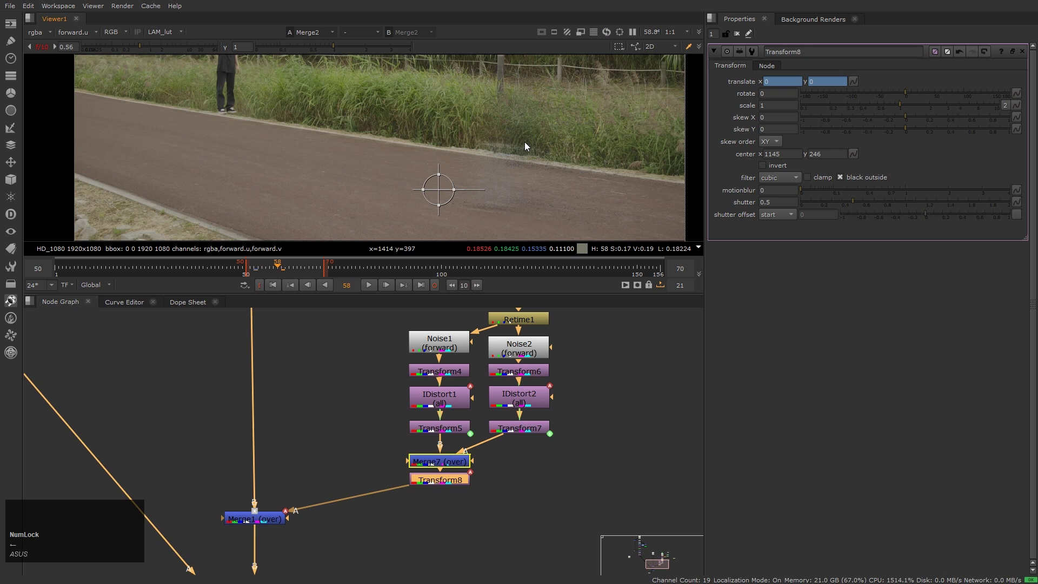
# Replay the dissolve from the early frames of the range to examine the couple's added drift
pyautogui.click(255, 268)
pyautogui.press('l')
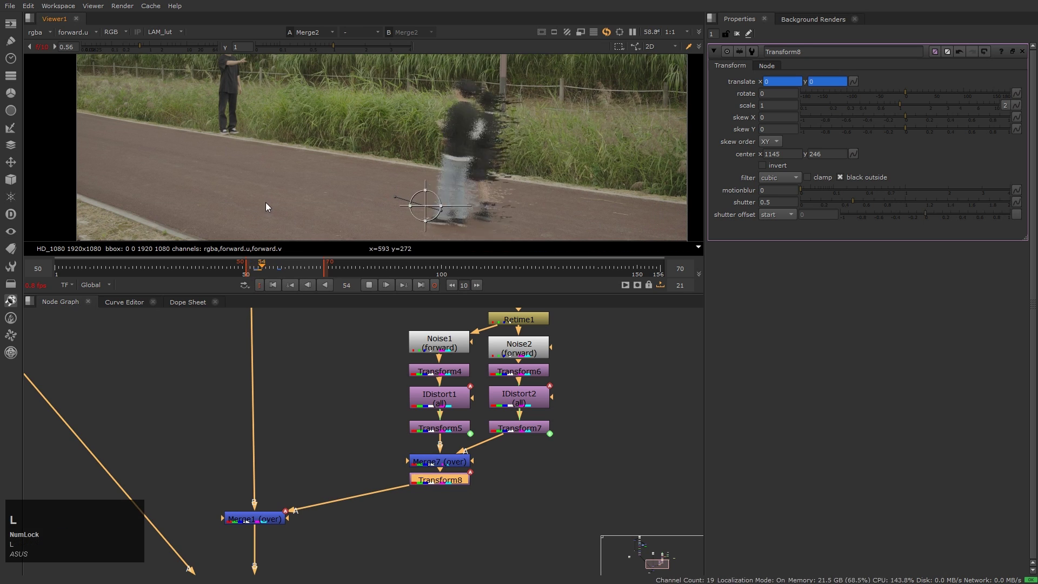
pyautogui.click(255, 268)
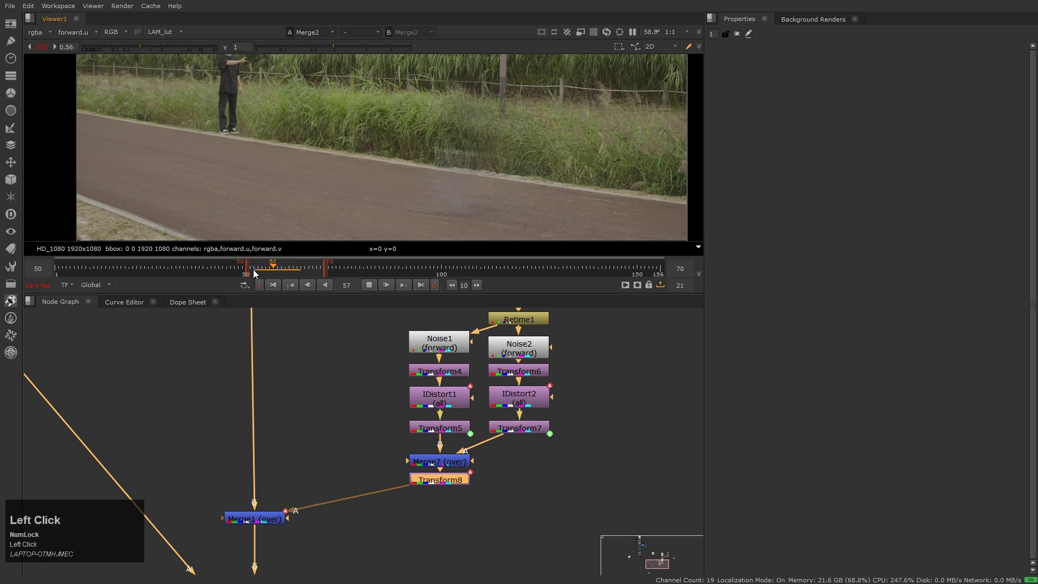
pyautogui.click(277, 269)
pyautogui.press('l')
pyautogui.press('Home')
pyautogui.click(256, 274)
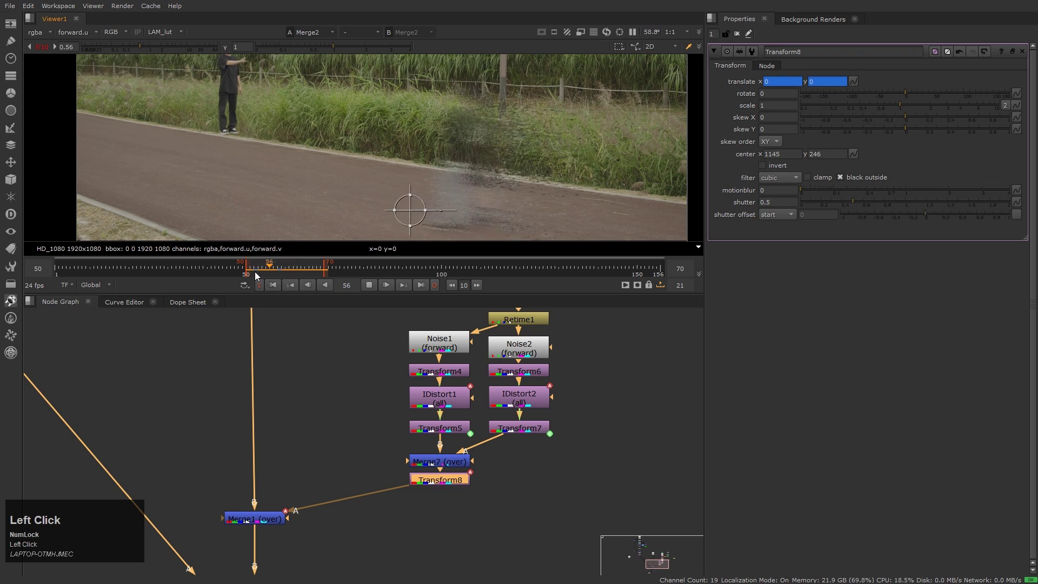
pyautogui.click(342, 180)
pyautogui.press('l')
pyautogui.press('k')
pyautogui.press('l')
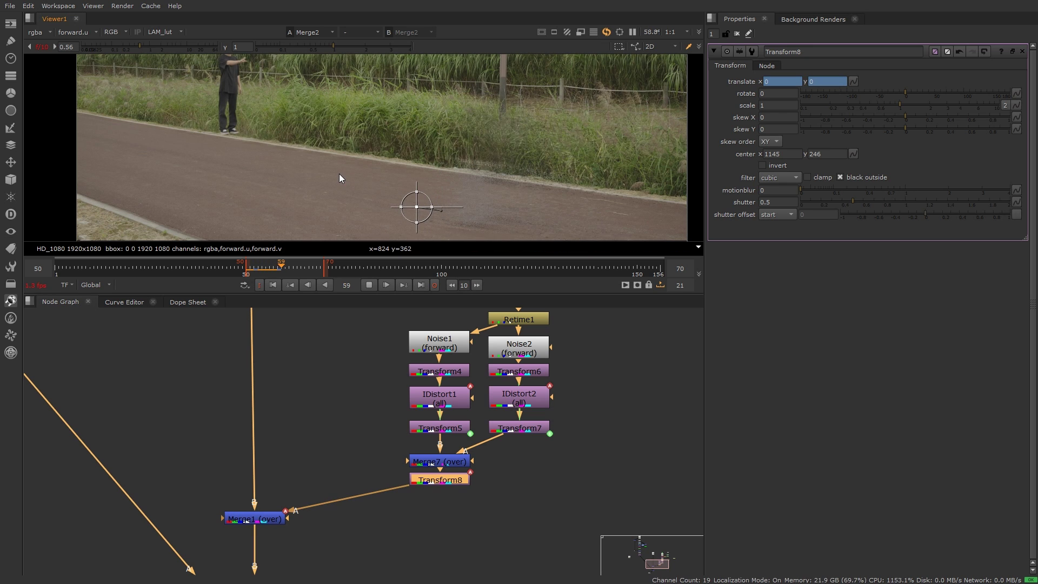
# Close Transform8's settings and review the whole composite's playback in a maximised viewer
pyautogui.click(736, 34)
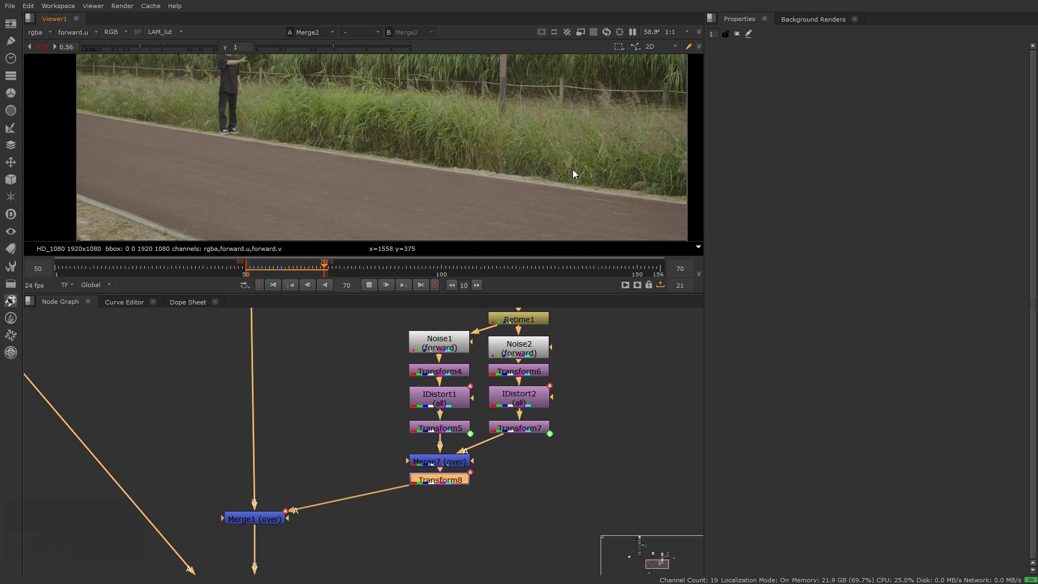
pyautogui.press('h')
pyautogui.press('l')
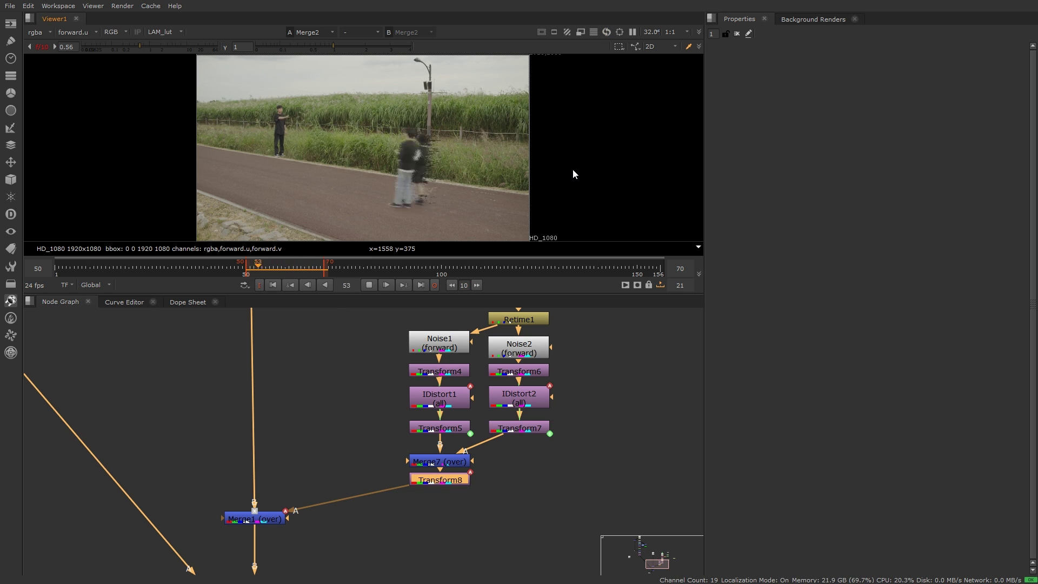
pyautogui.scroll(2, 459, 192)
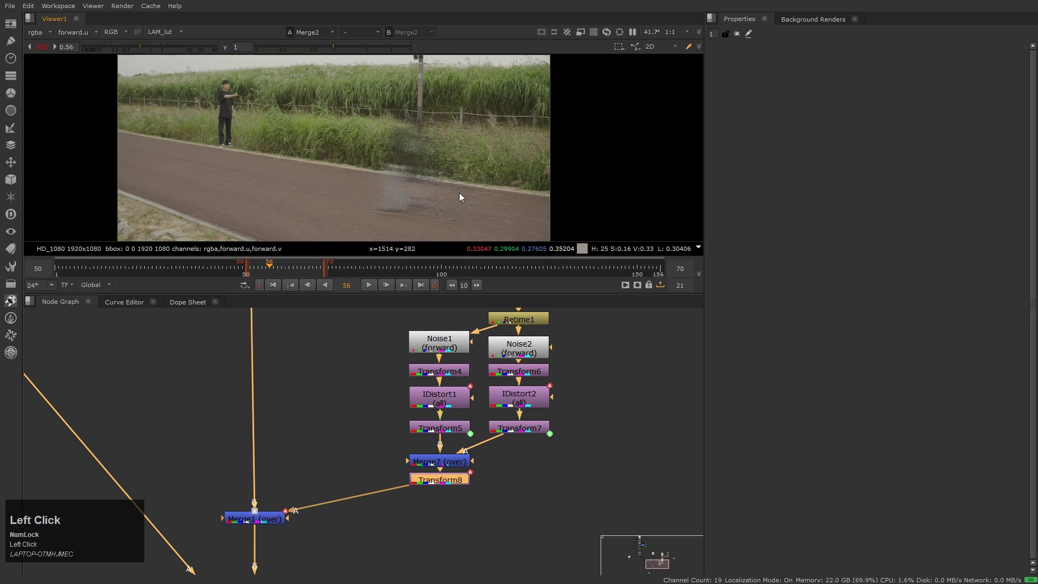
pyautogui.scroll(-2, 459, 192)
pyautogui.press('space')
pyautogui.press('l')
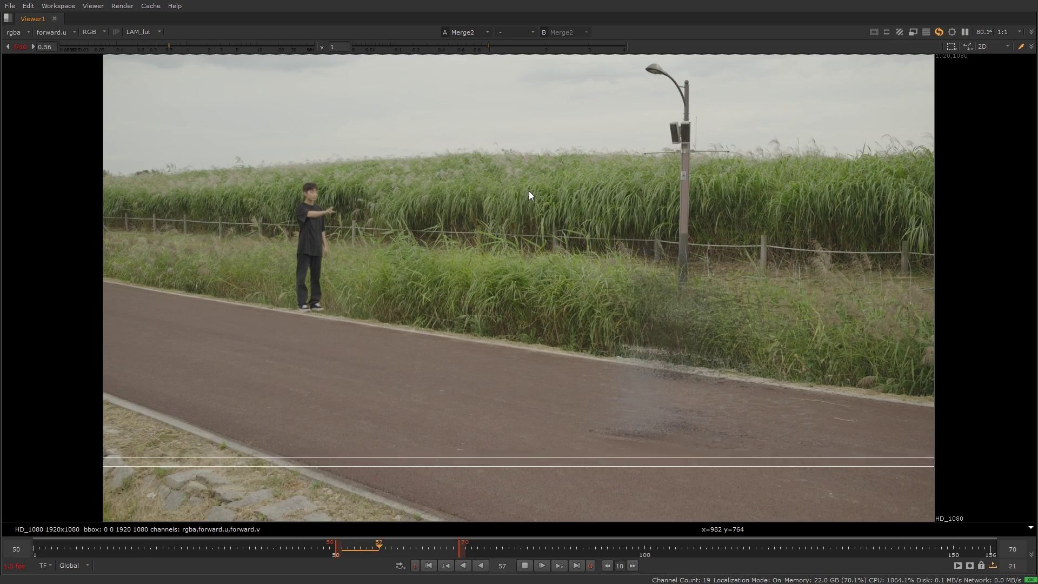
pyautogui.middleClick(381, 410)
pyautogui.scroll(2, 545, 456)
# View Transform8's output and set the viewer's alpha display to rgba.alpha
pyautogui.press('1')
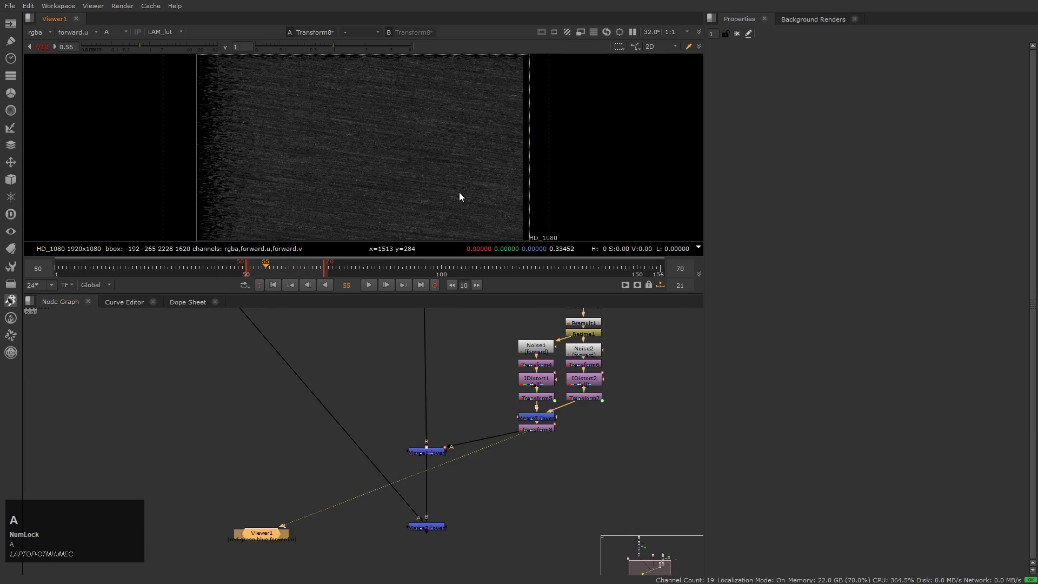
pyautogui.click(78, 32)
pyautogui.click(87, 86)
pyautogui.click(443, 530)
pyautogui.scroll(2, 441, 486)
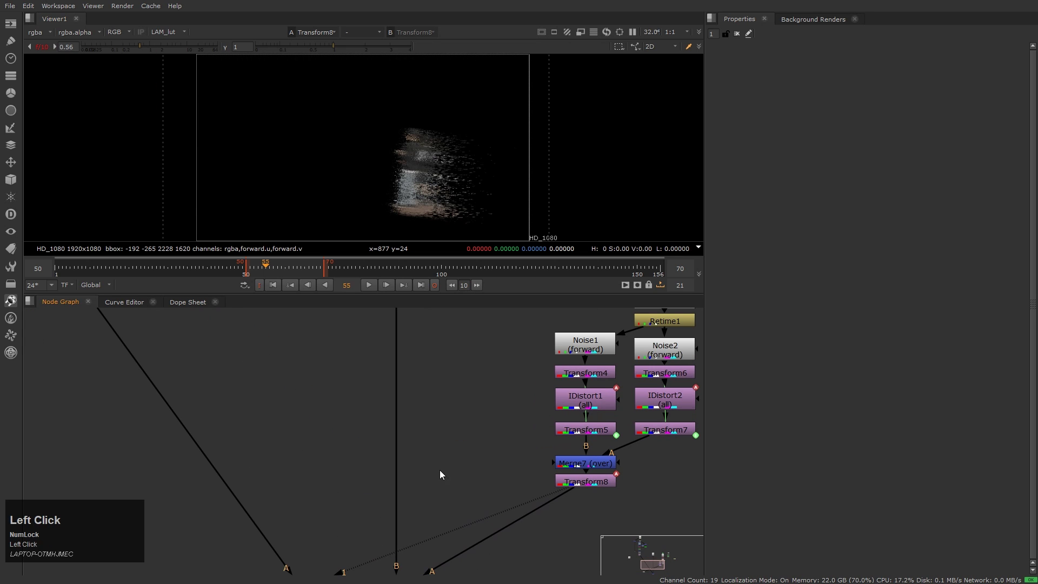
# Insert a Copy node on the plate branch above Merge1, bringing in alpha from Transform8, and check its output
pyautogui.press('k')
pyautogui.moveTo(461, 434); pyautogui.dragTo(459, 330)
pyautogui.scroll(-3, 468, 339)
pyautogui.press('1')
pyautogui.scroll(2, 451, 438)
pyautogui.click(922, 76)
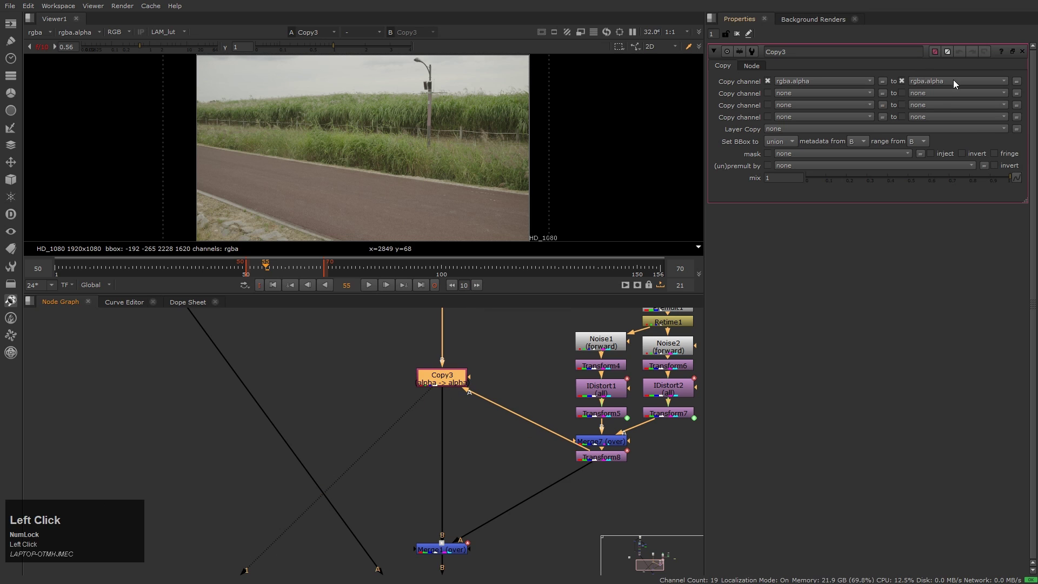
pyautogui.click(937, 137)
pyautogui.press('a')
pyautogui.press('a')
# Insert an IDistort beneath Copy3 with alpha as its UV channels and a UV scale of 100
pyautogui.press('Tab')
pyautogui.write('idis')
pyautogui.press('Return')
pyautogui.moveTo(447, 395); pyautogui.dragTo(446, 431)
pyautogui.click(881, 93)
pyautogui.click(778, 127)
pyautogui.click(533, 313)
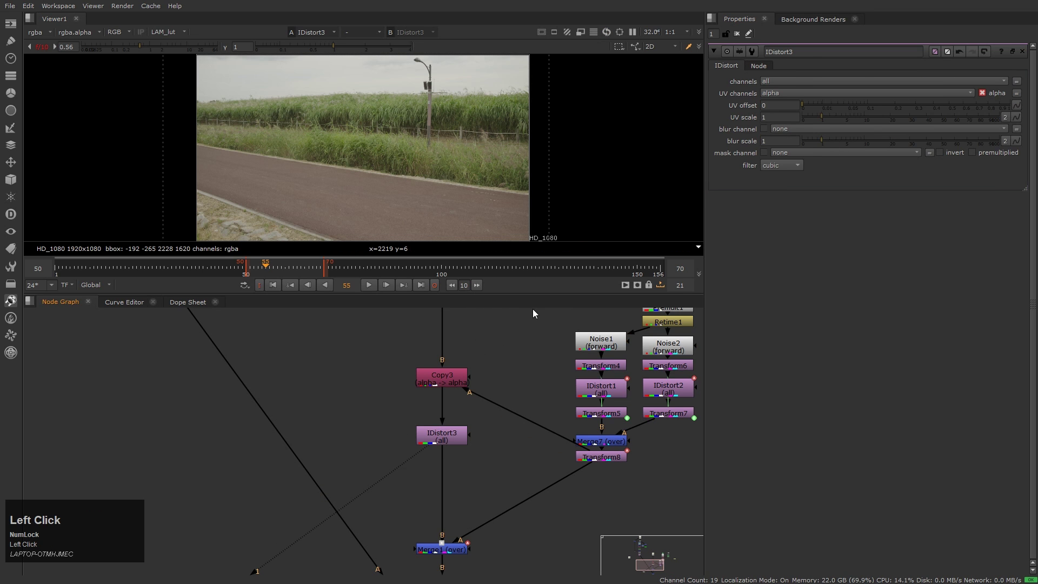
pyautogui.moveTo(824, 120); pyautogui.dragTo(1001, 119)
# View Merge1 and play from the range start to examine the plate distortion behind the couple
pyautogui.scroll(2, 433, 183)
pyautogui.scroll(-2, 433, 182)
pyautogui.moveTo(468, 422); pyautogui.dragTo(482, 341, button='middle')
pyautogui.click(455, 469)
pyautogui.press('1')
pyautogui.press('Home')
pyautogui.scroll(-1, 388, 189)
pyautogui.press('l')
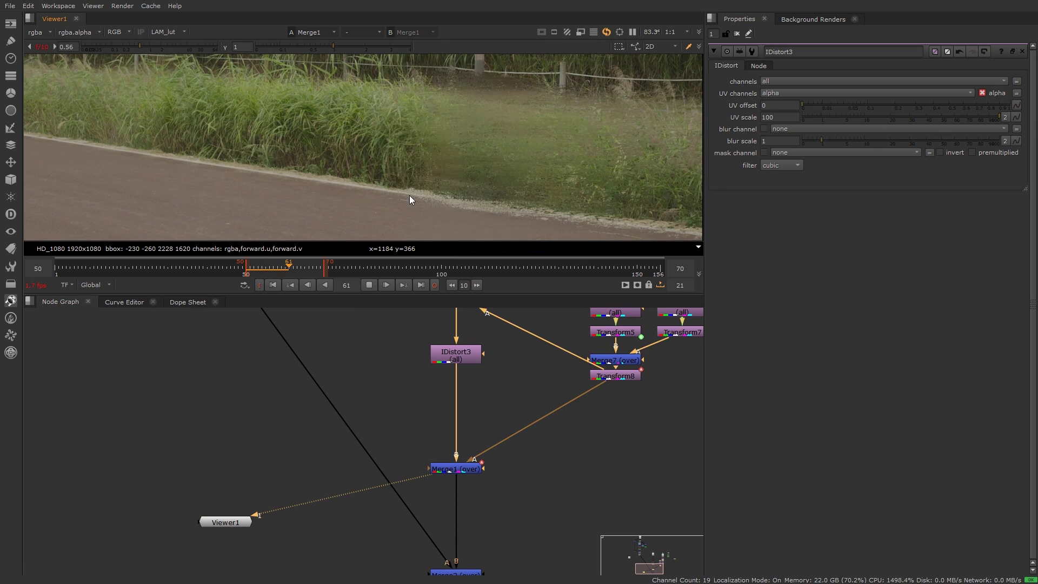
pyautogui.press('k')
# Insert a Blur between Transform8 and Copy3 with a size of 100
pyautogui.moveTo(518, 374); pyautogui.dragTo(511, 449, button='middle')
pyautogui.click(519, 387)
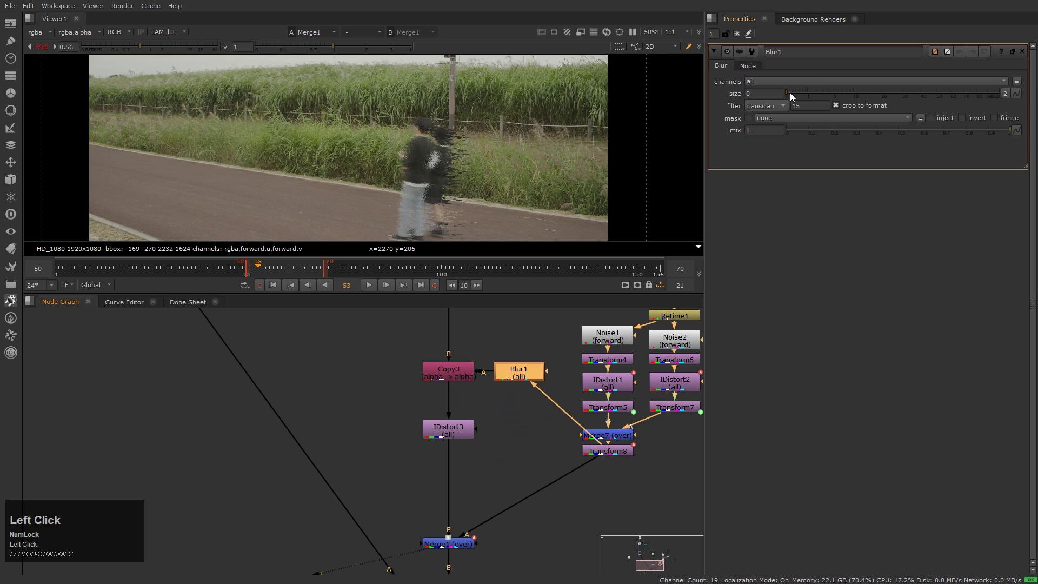
pyautogui.press('a')
pyautogui.moveTo(791, 97); pyautogui.dragTo(999, 93)
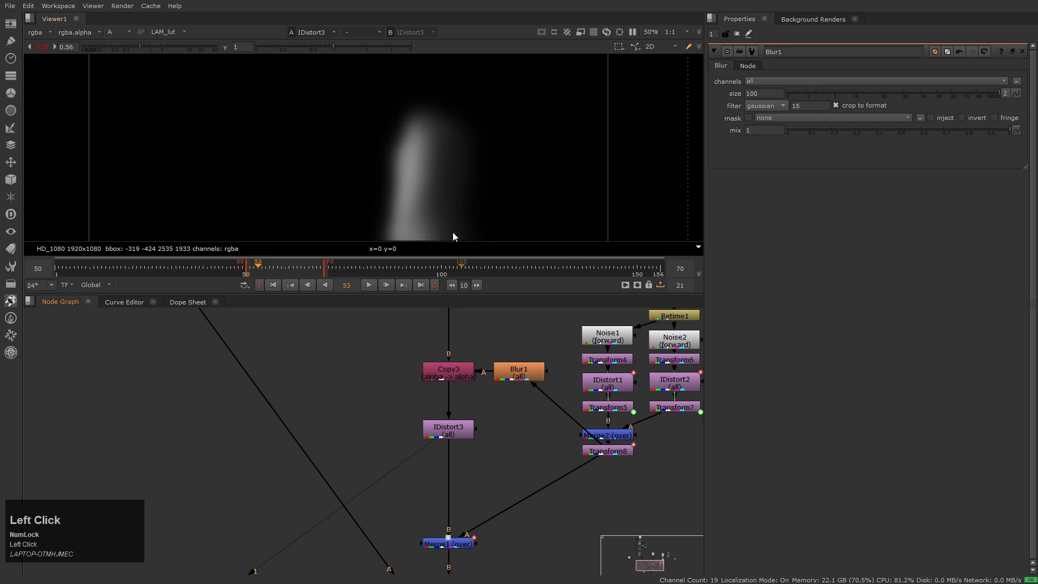
# Play Merge2's full composite to examine the softened distortion of the plate around the couple
pyautogui.scroll(-1, 378, 432)
pyautogui.press('a')
pyautogui.press('l')
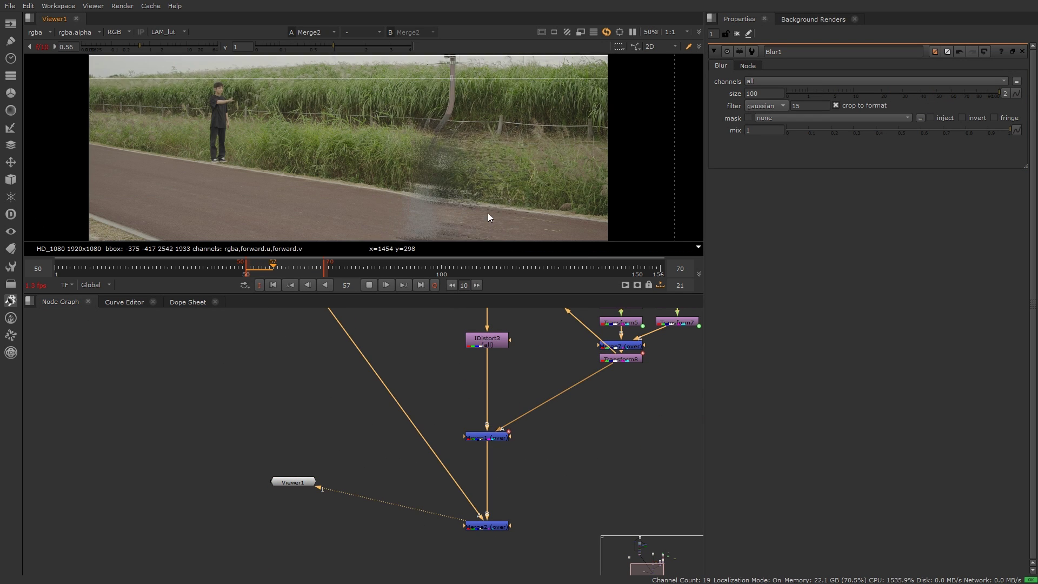
pyautogui.moveTo(487, 217); pyautogui.dragTo(507, 174, button='middle')
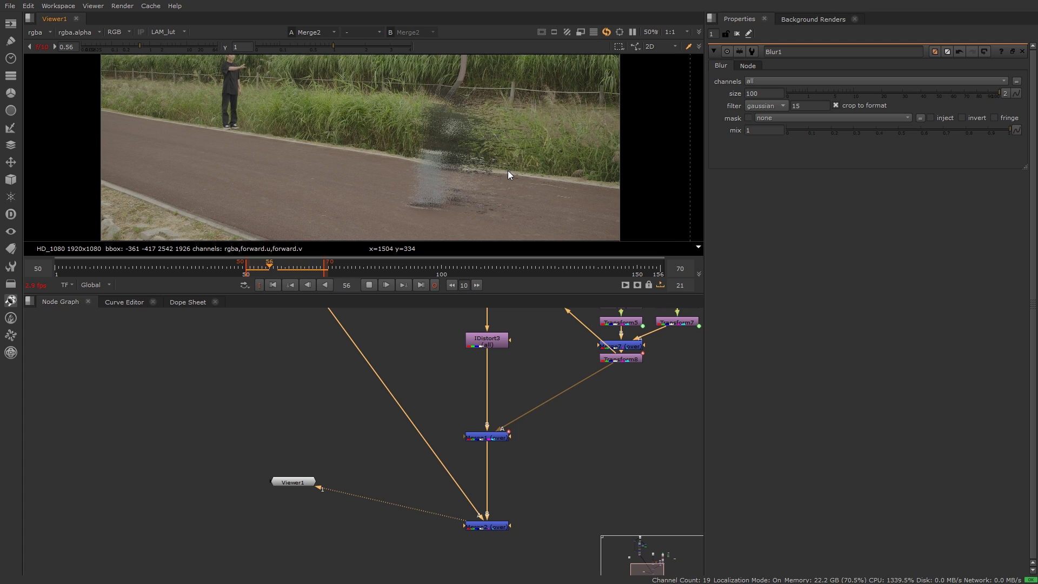
pyautogui.moveTo(516, 166); pyautogui.dragTo(498, 166, button='middle')
pyautogui.scroll(-2, 499, 167)
pyautogui.scroll(-1, 492, 455)
pyautogui.click(516, 180)
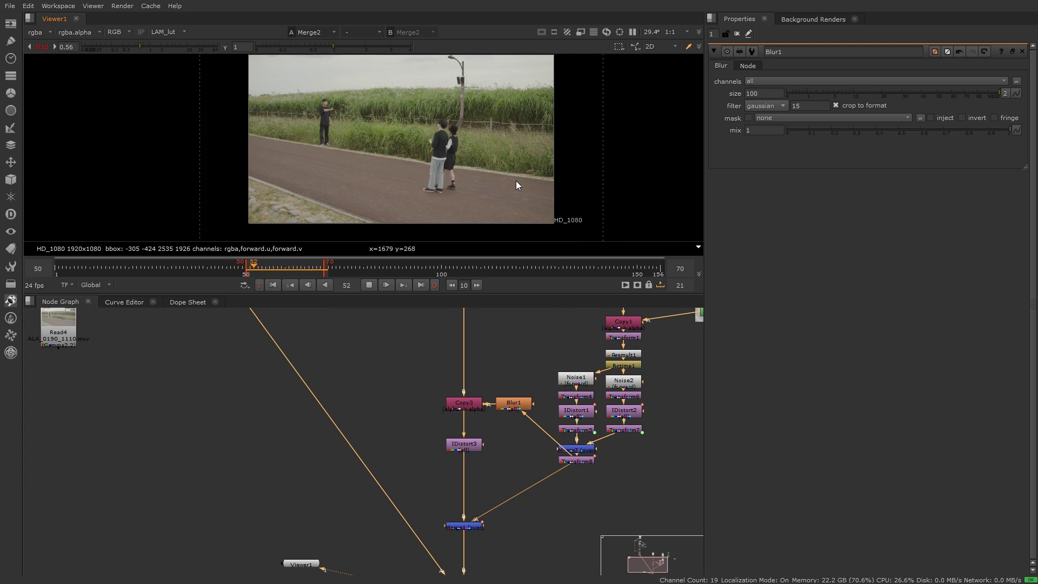
# Move the Viewer node to the opposite side of Merge2, clear of the connection lines
pyautogui.scroll(2, 515, 180)
pyautogui.click(501, 472)
pyautogui.scroll(-3, 417, 502)
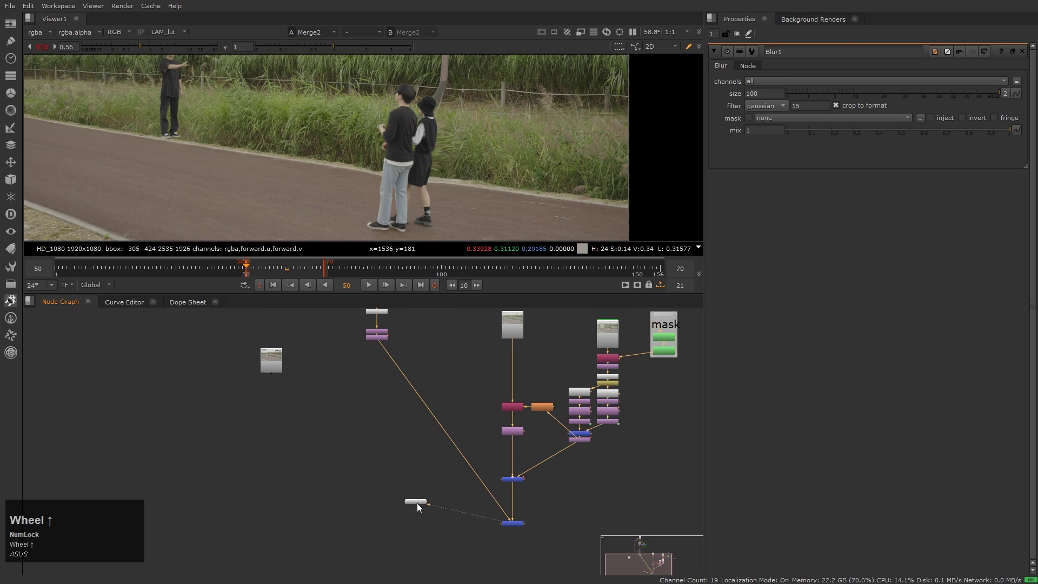
pyautogui.moveTo(416, 502); pyautogui.dragTo(627, 512)
pyautogui.click(513, 431)
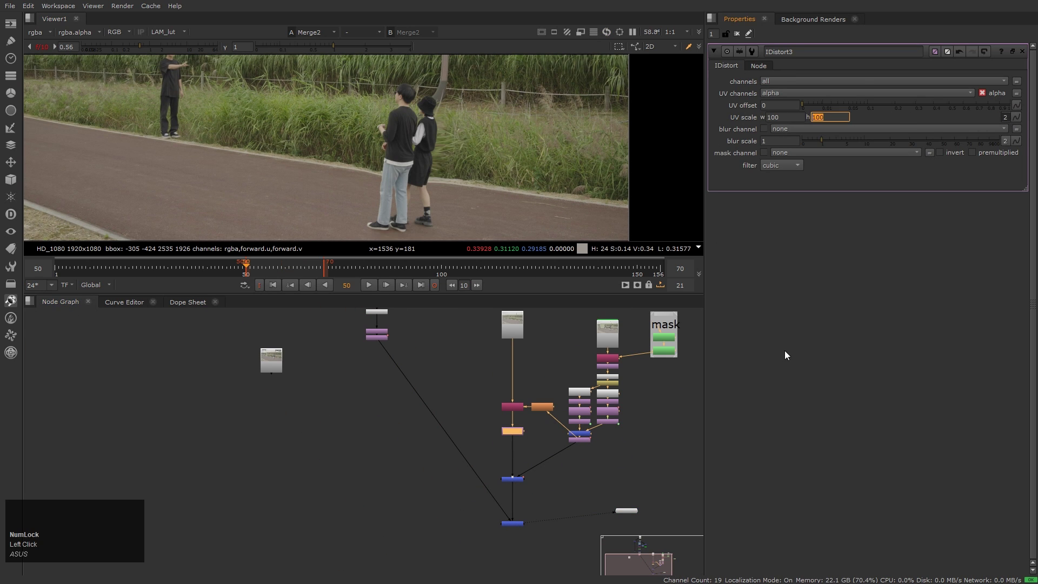
pyautogui.click(758, 65)
pyautogui.click(726, 65)
pyautogui.click(1004, 117)
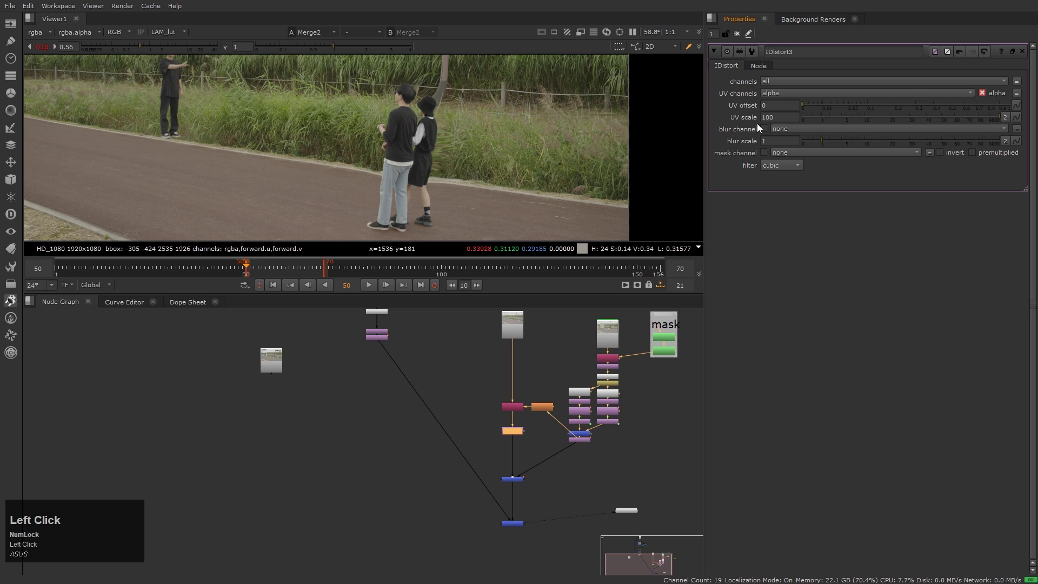
# Shift Copy3 and Blur1 upward and compare Copy3's alpha with Blur1 disabled and enabled
pyautogui.scroll(3, 526, 472)
pyautogui.click(588, 463)
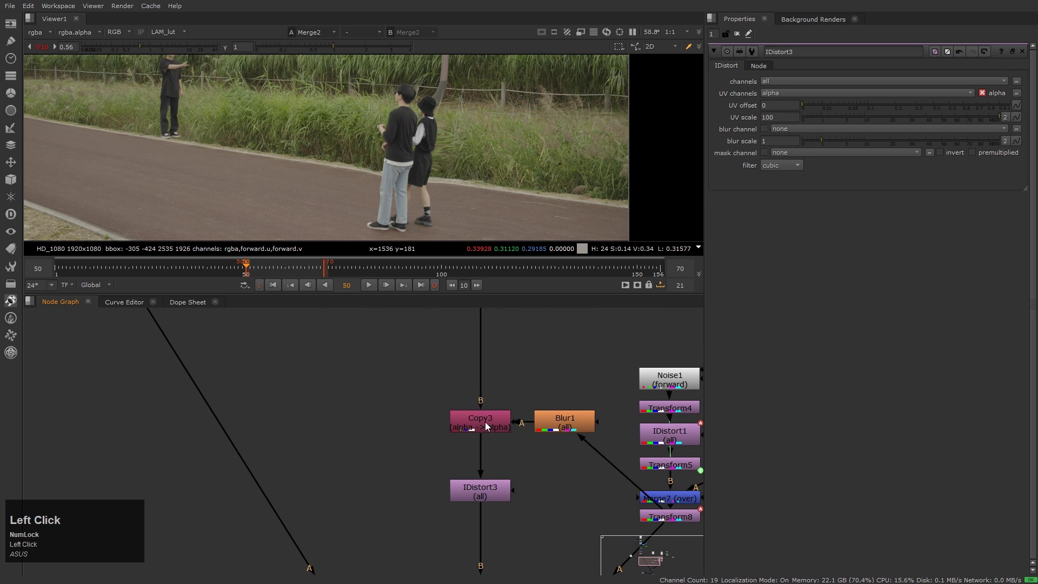
pyautogui.moveTo(502, 437); pyautogui.dragTo(503, 423)
pyautogui.press('1')
pyautogui.press('a')
pyautogui.scroll(-1, 510, 198)
pyautogui.click(587, 379)
pyautogui.press('d')
pyautogui.press('d')
pyautogui.doubleClick(587, 380)
pyautogui.doubleClick(491, 417)
pyautogui.press('a')
pyautogui.press('a')
# Add a Grade after Copy3 offset to the side, limited to alpha, with gain -1 and black clamp off
pyautogui.click(483, 416)
pyautogui.press('g')
pyautogui.moveTo(527, 440); pyautogui.dragTo(560, 439)
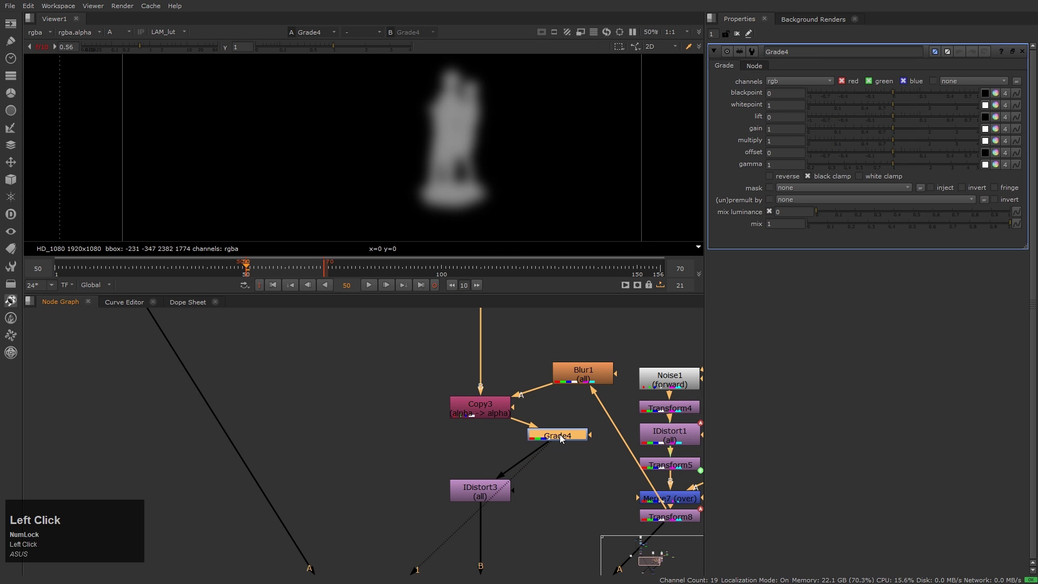
pyautogui.click(795, 88)
pyautogui.click(760, 135)
pyautogui.write('-1')
pyautogui.press('Return')
pyautogui.keyDown('ctrl'); pyautogui.keyDown('shift'); pyautogui.moveTo(370, 96); pyautogui.dragTo(394, 123); pyautogui.keyUp('shift'); pyautogui.keyUp('ctrl')
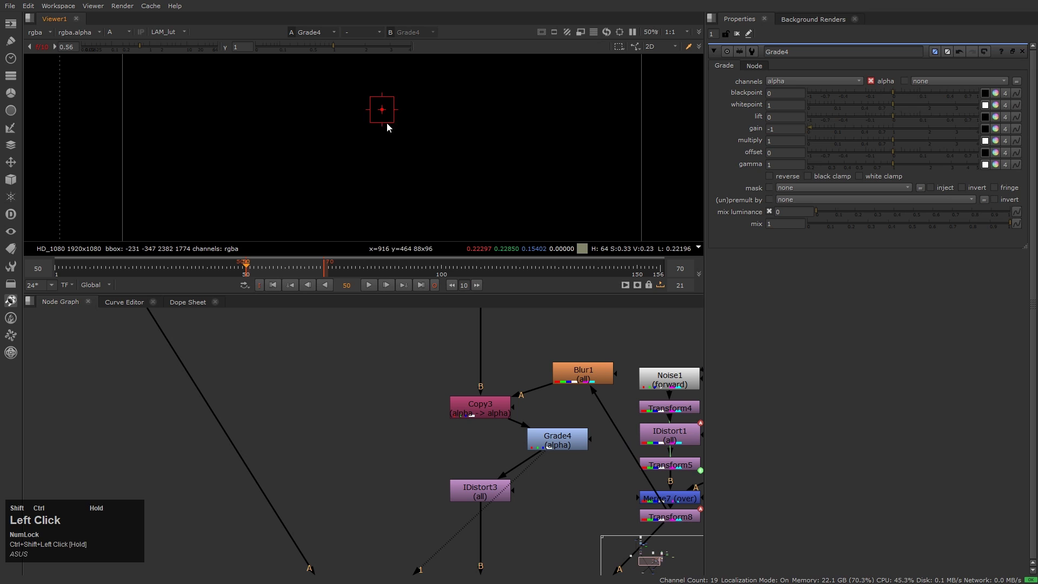
# Add a ChannelMerge above IDistort3 combining Copy3's and Grade4's alpha with the plus operation
pyautogui.click(464, 473)
pyautogui.press('Tab')
pyautogui.write('channelmerge')
pyautogui.press('Return')
pyautogui.click(475, 433)
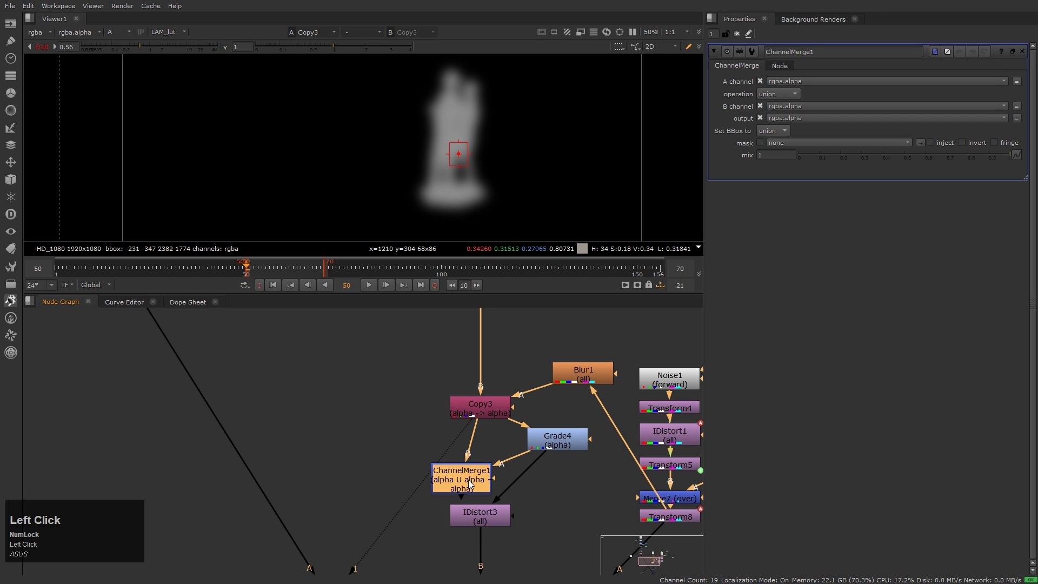
pyautogui.click(777, 94)
pyautogui.click(780, 119)
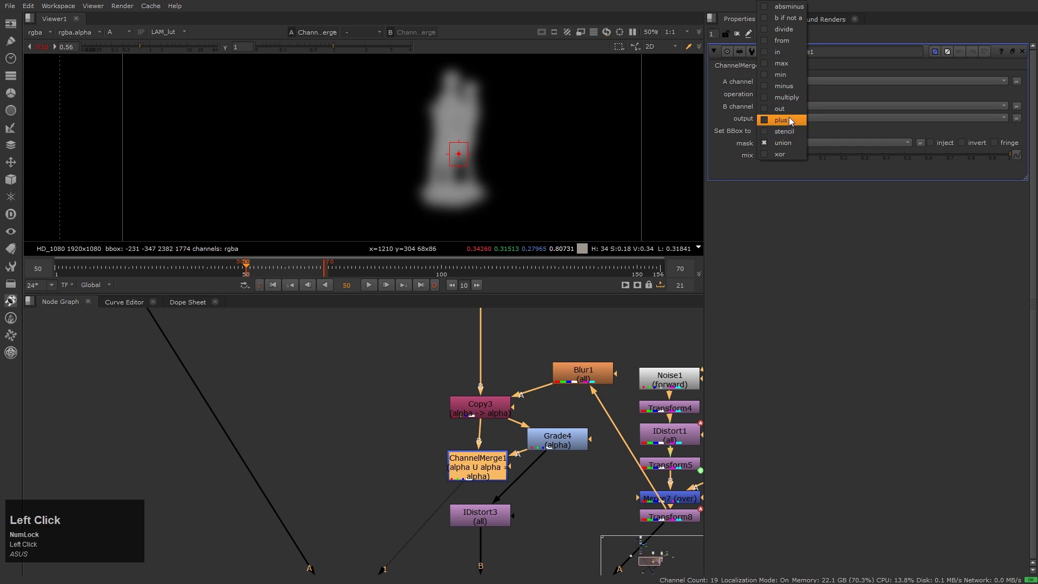
pyautogui.moveTo(477, 469); pyautogui.dragTo(480, 471)
# Set Grade4's gain to -1.1 and play IDistort3's output to check the plate distortion
pyautogui.press('a')
pyautogui.press('d')
pyautogui.press('d')
pyautogui.click(535, 446)
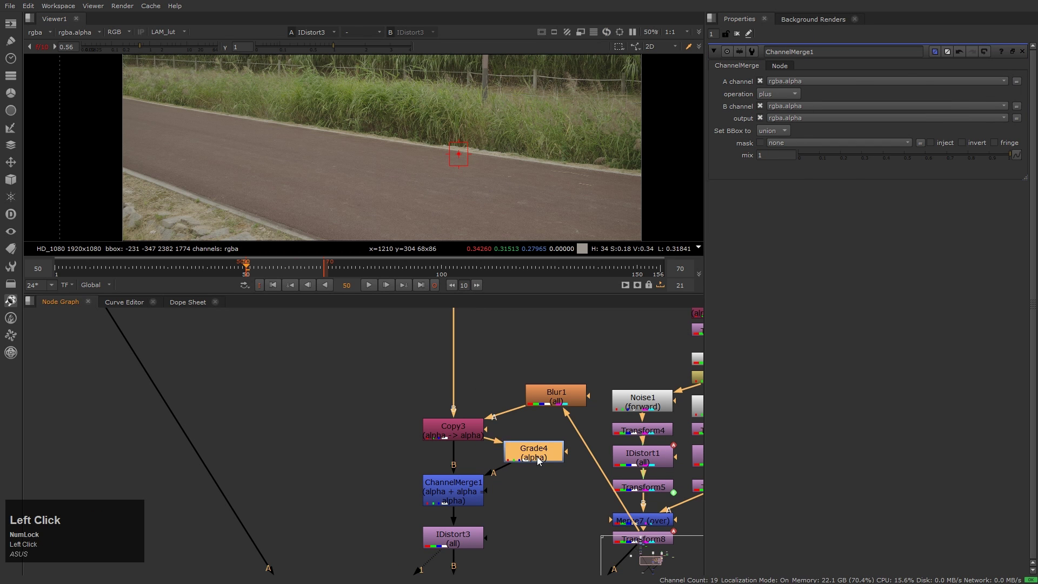
pyautogui.scroll(-1, 795, 128)
pyautogui.click(784, 164)
pyautogui.scroll(1, 784, 164)
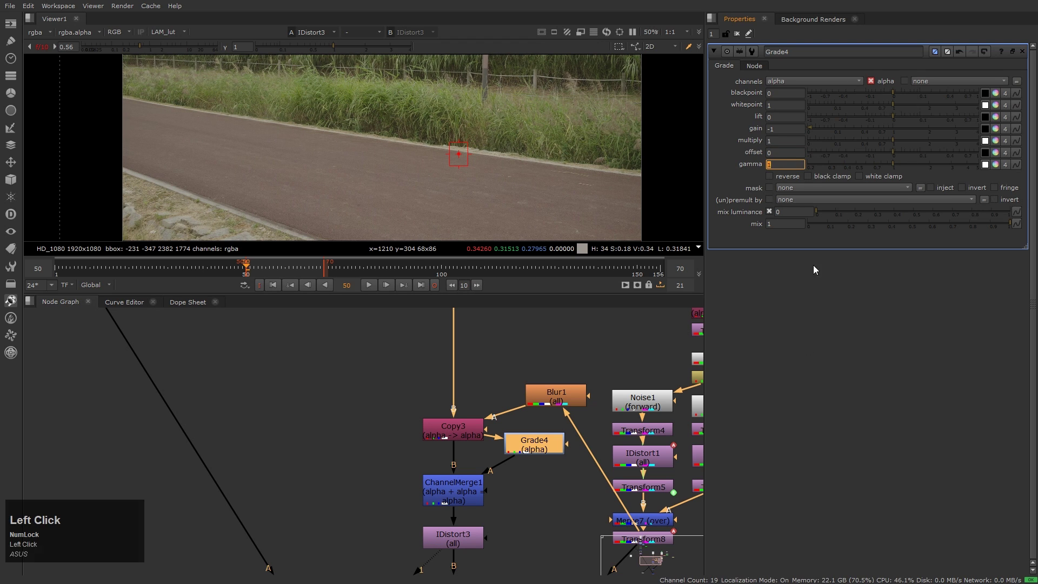
pyautogui.scroll(-2, 787, 132)
pyautogui.click(512, 180)
pyautogui.press('l')
# Insert a Grade between Blur1 and Copy3, limited to alpha with gain 4, and replay IDistort3's output
pyautogui.moveTo(453, 427); pyautogui.dragTo(406, 394)
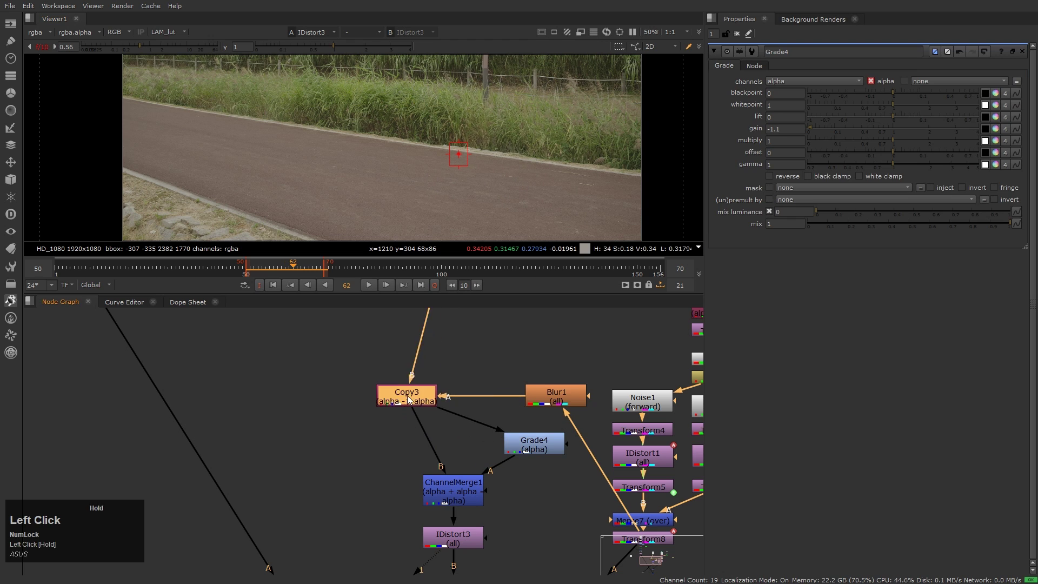
pyautogui.moveTo(558, 402); pyautogui.dragTo(571, 363)
pyautogui.press('g')
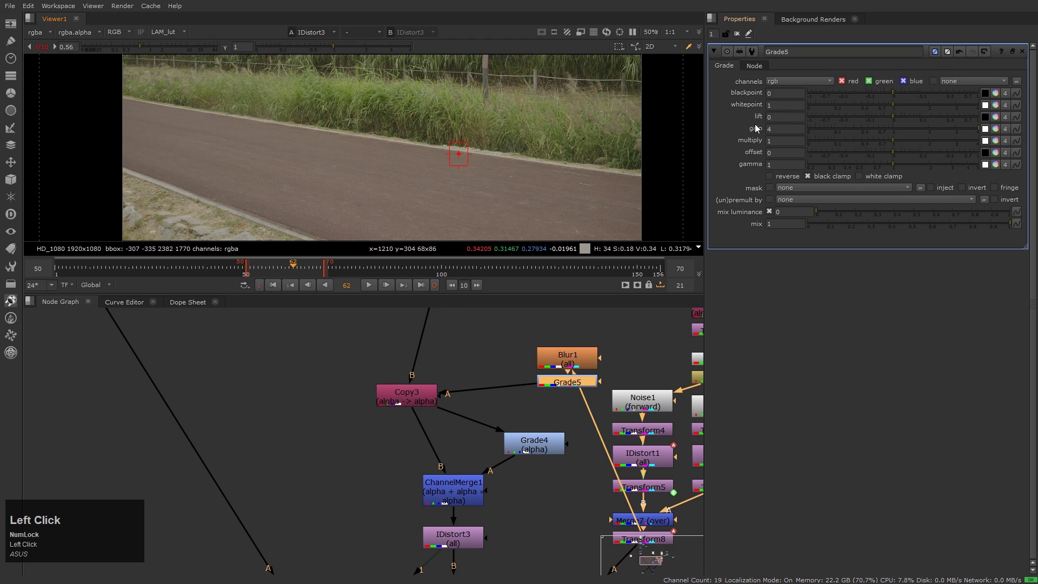
pyautogui.moveTo(799, 81); pyautogui.dragTo(799, 106)
pyautogui.press('l')
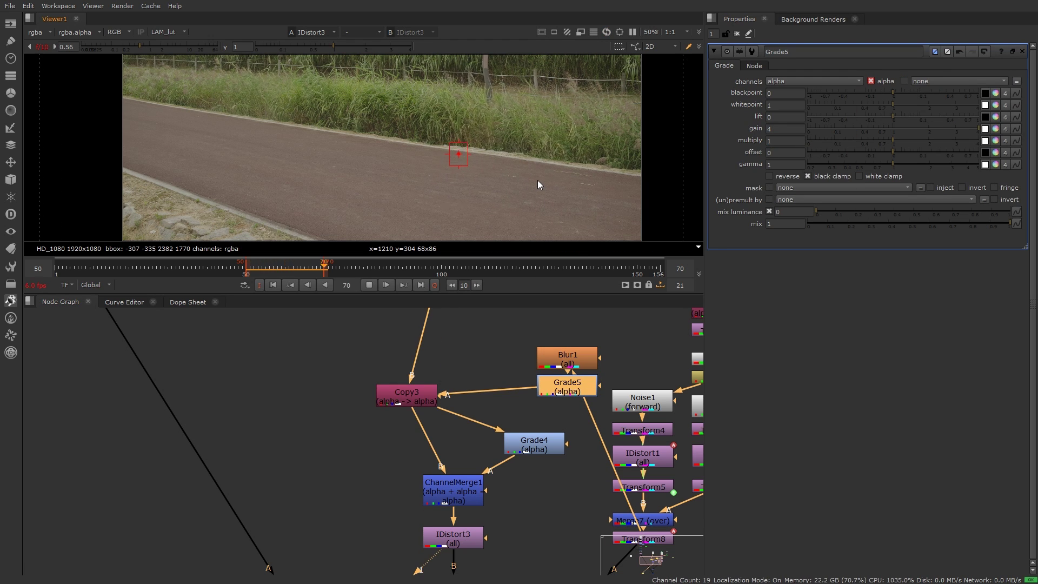
# Realign Copy3 with the plate branch and replay the dissolve from frame 50 through Merge1
pyautogui.scroll(3, 568, 472)
pyautogui.click(486, 380)
pyautogui.click(503, 481)
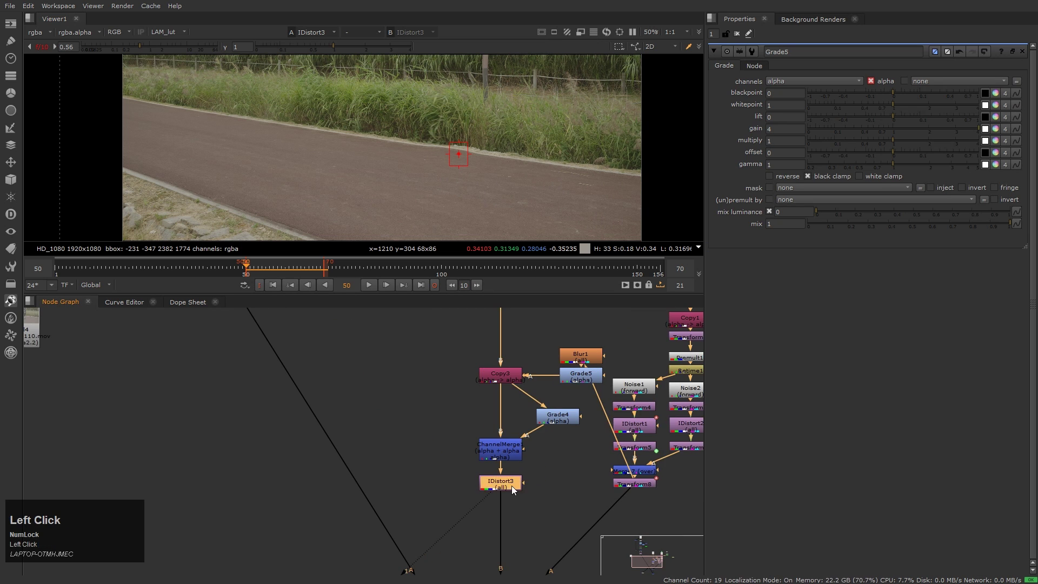
pyautogui.moveTo(511, 485); pyautogui.dragTo(529, 338, button='middle')
pyautogui.click(549, 173)
pyautogui.press('l')
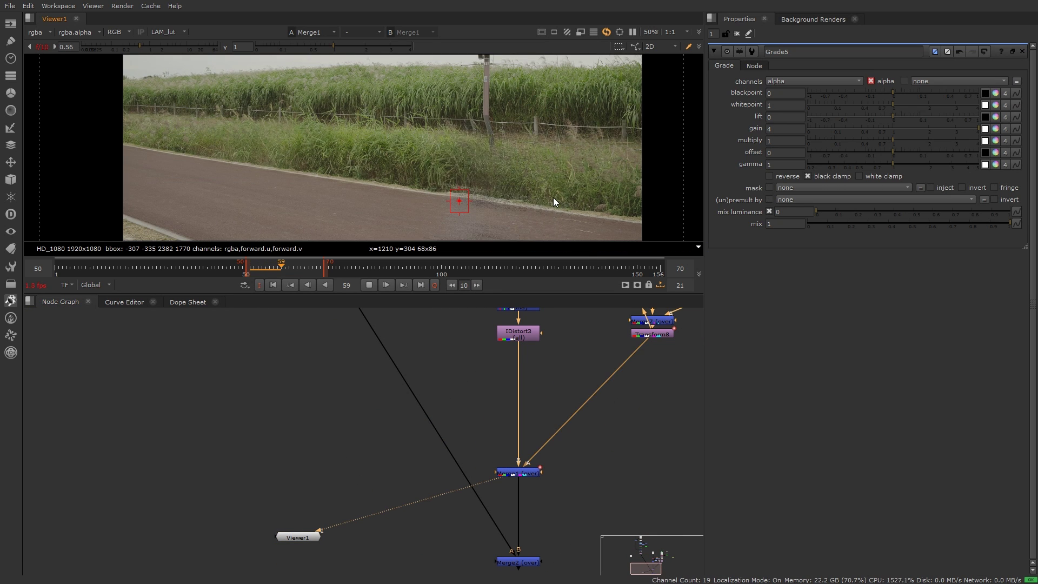
# Move ChannelMerge1 and IDistort3 up closer to Copy3, set IDistort3's UV scale to 500 and preview the warp
pyautogui.press('k')
pyautogui.middleClick(466, 325)
pyautogui.click(534, 422)
pyautogui.scroll(3, 522, 419)
pyautogui.moveTo(442, 508); pyautogui.dragTo(488, 443, button='middle')
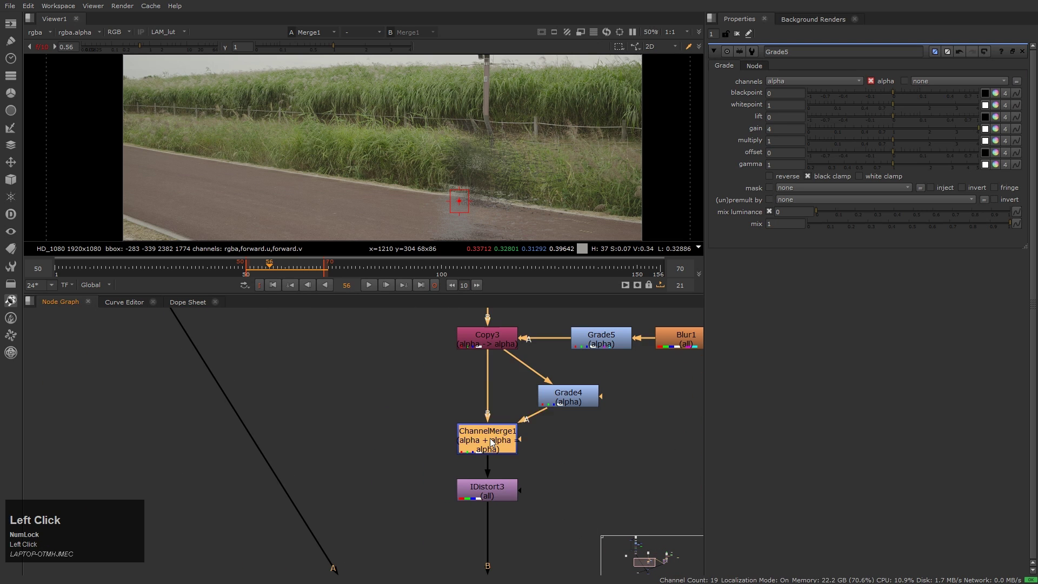
pyautogui.click(488, 444)
pyautogui.write('500')
pyautogui.press('Return')
pyautogui.press('l')
pyautogui.press('k')
# Keyframe IDistort3's UV scale from 0 up to 1000 at frame 62 and replay the distortion
pyautogui.click(776, 116)
pyautogui.rightClick(770, 118)
pyautogui.click(795, 125)
pyautogui.click(335, 146)
pyautogui.press('Right')
pyautogui.press('Right')
pyautogui.click(778, 117)
pyautogui.write('1000')
pyautogui.press('Return')
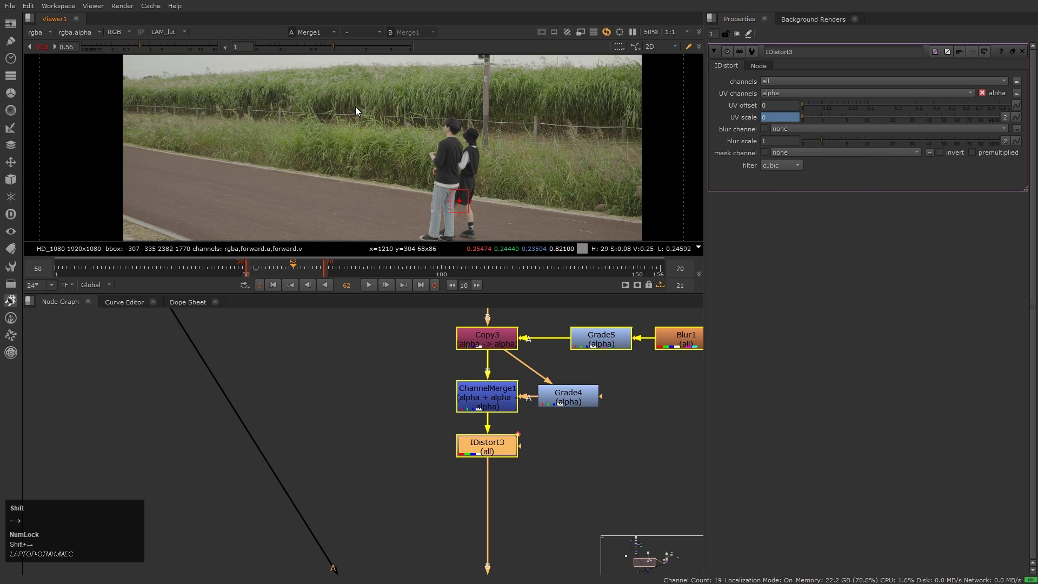
pyautogui.hotkey('shift', 'Right')
pyautogui.click(314, 164)
pyautogui.press('l')
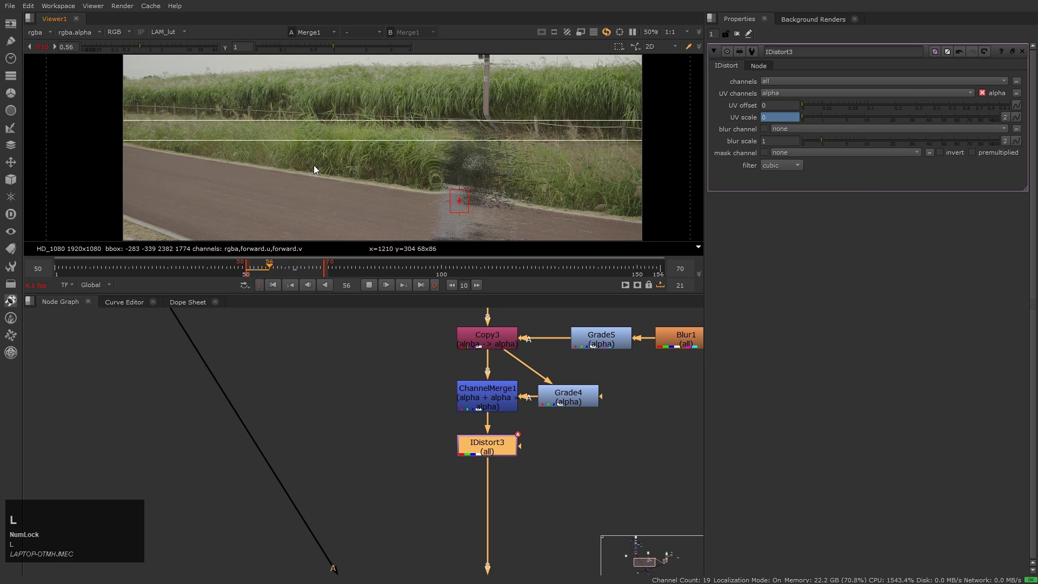
pyautogui.click(313, 164)
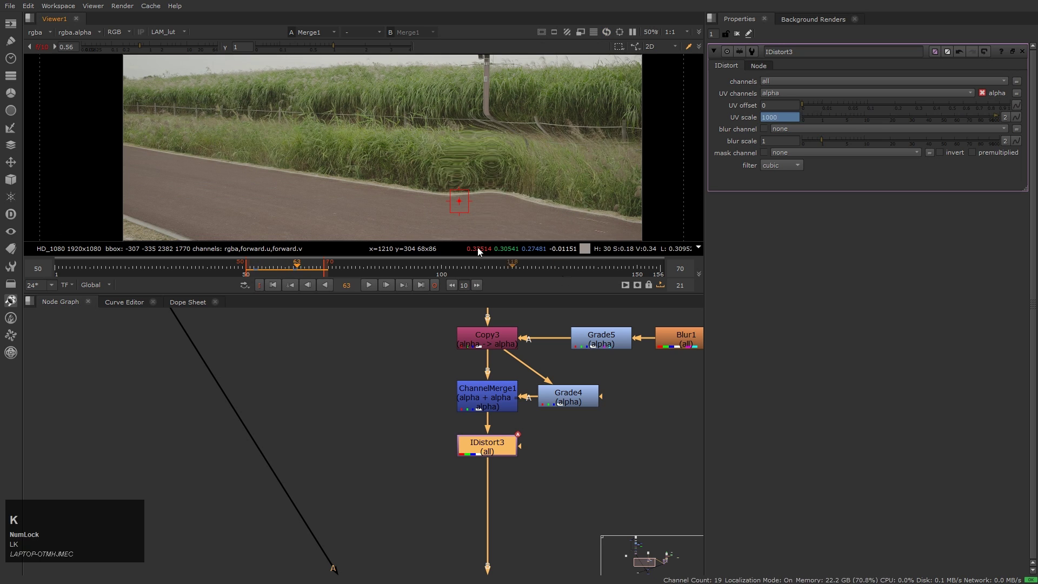
# Replay the shot over its full range and set the playback range to frames 50–150
pyautogui.press('l')
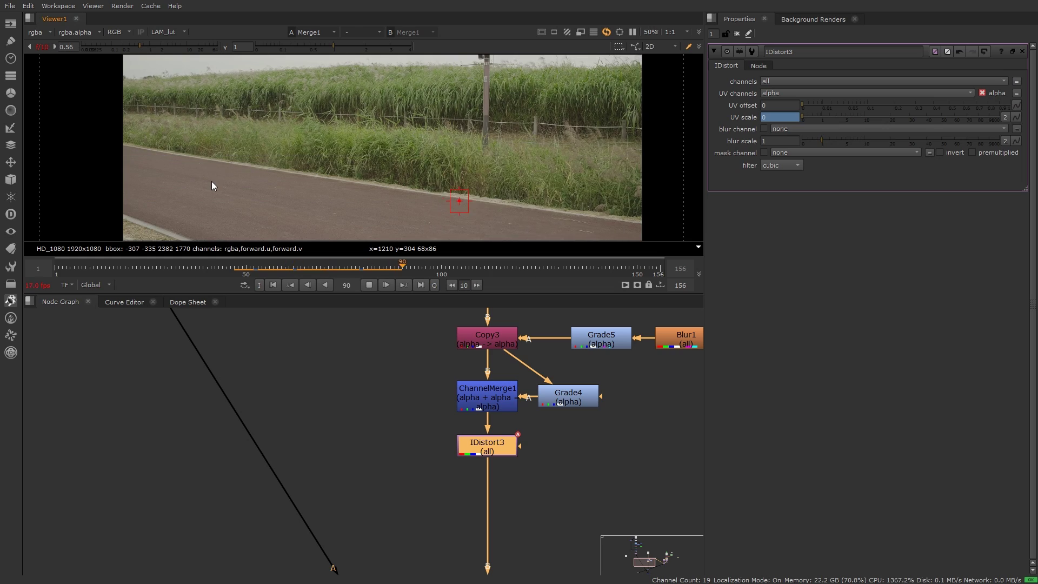
pyautogui.click(245, 270)
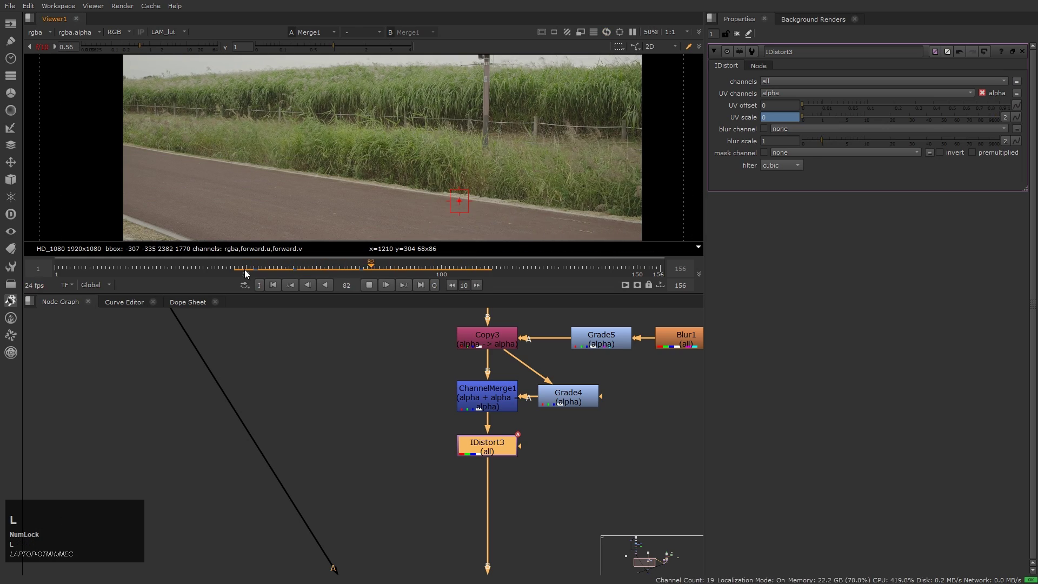
pyautogui.click(245, 269)
pyautogui.click(660, 285)
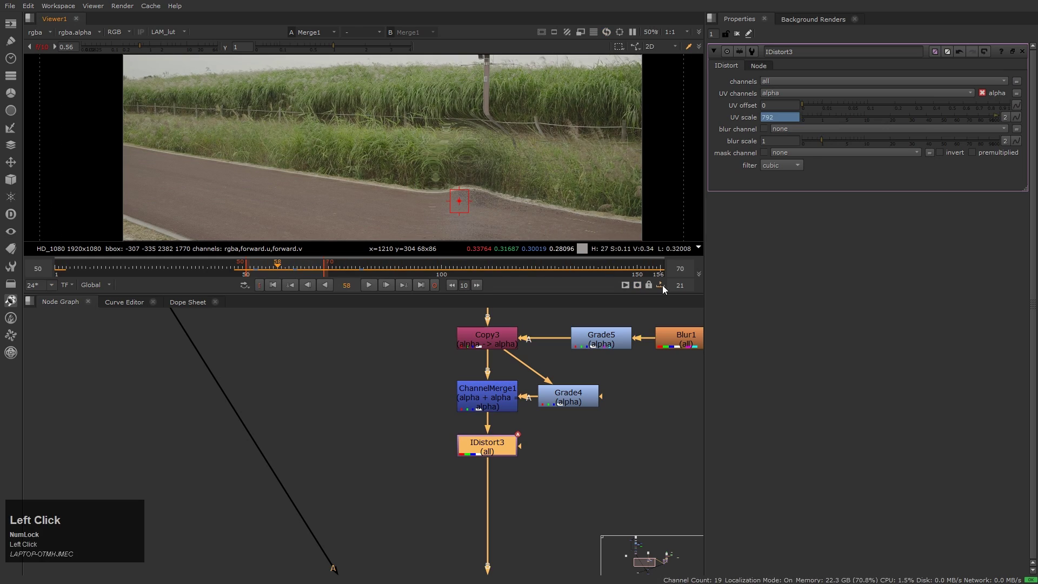
pyautogui.click(685, 267)
pyautogui.press('k')
pyautogui.press('l')
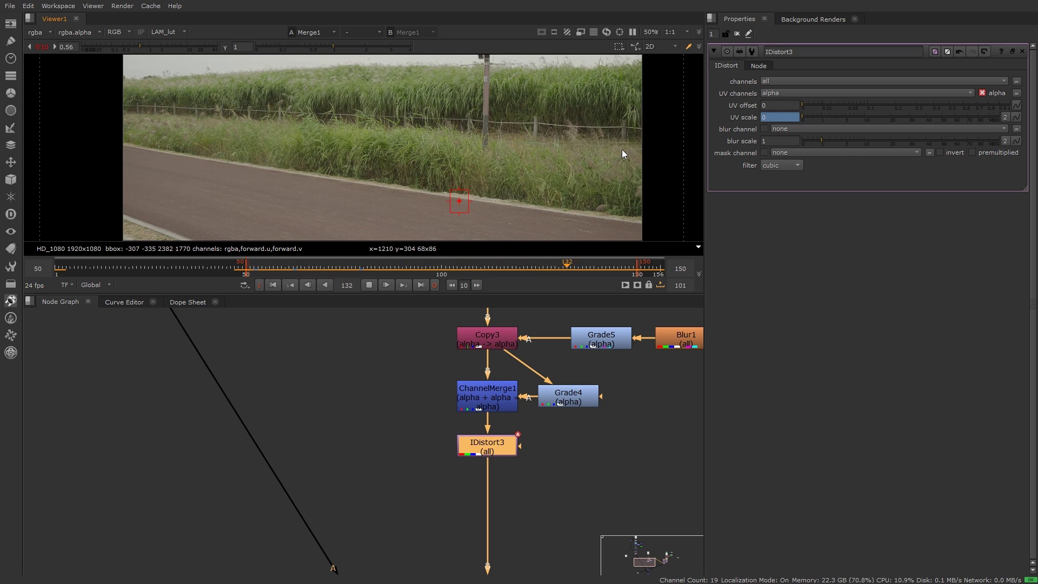
# Switch the timeline range to Input ending at frame 156, keyframe IDistort3's UV scale to 0 there, and replay
pyautogui.click(504, 260)
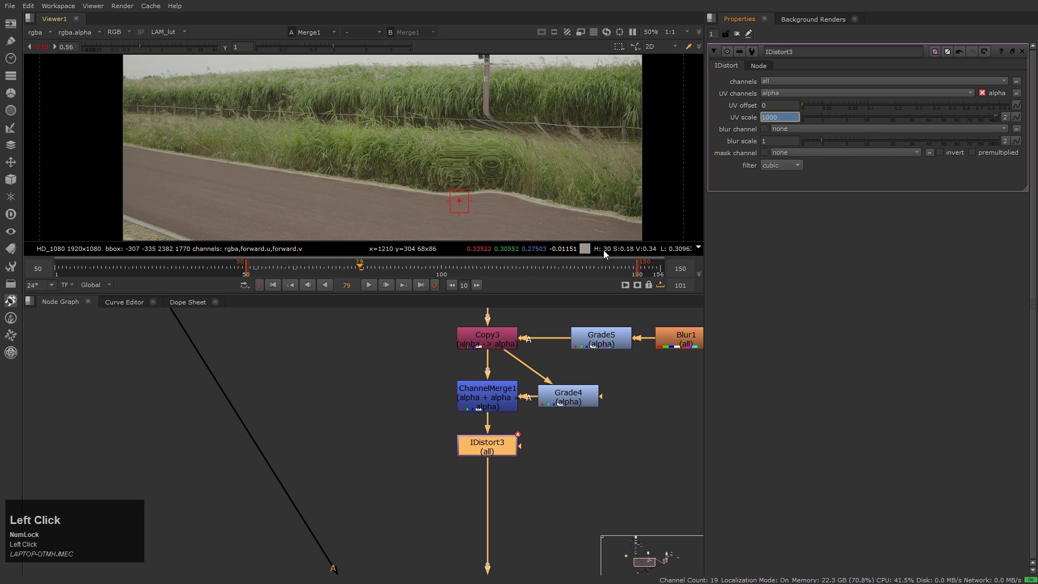
pyautogui.click(421, 284)
pyautogui.click(95, 285)
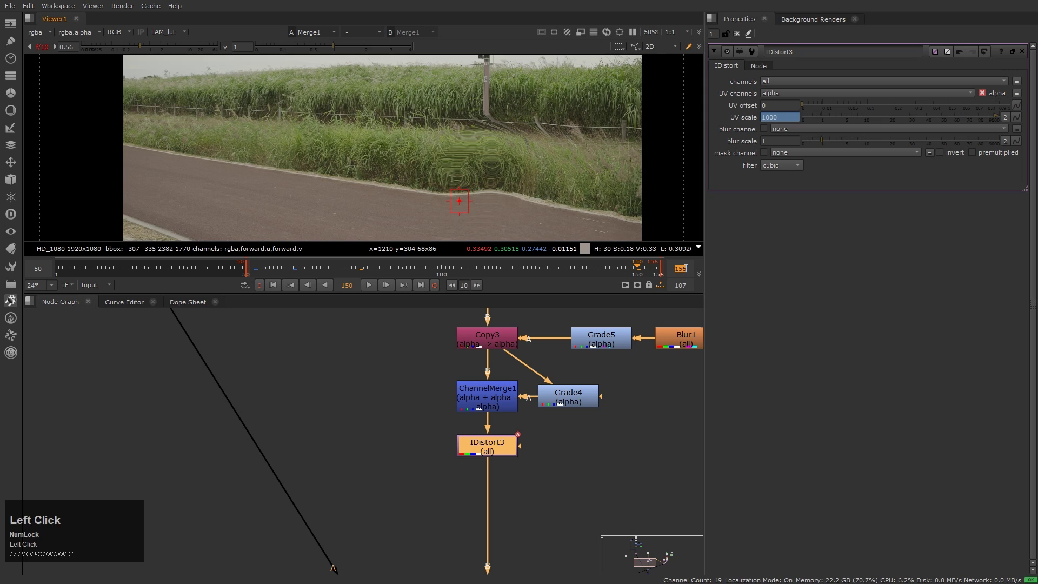
pyautogui.press('pagedown')
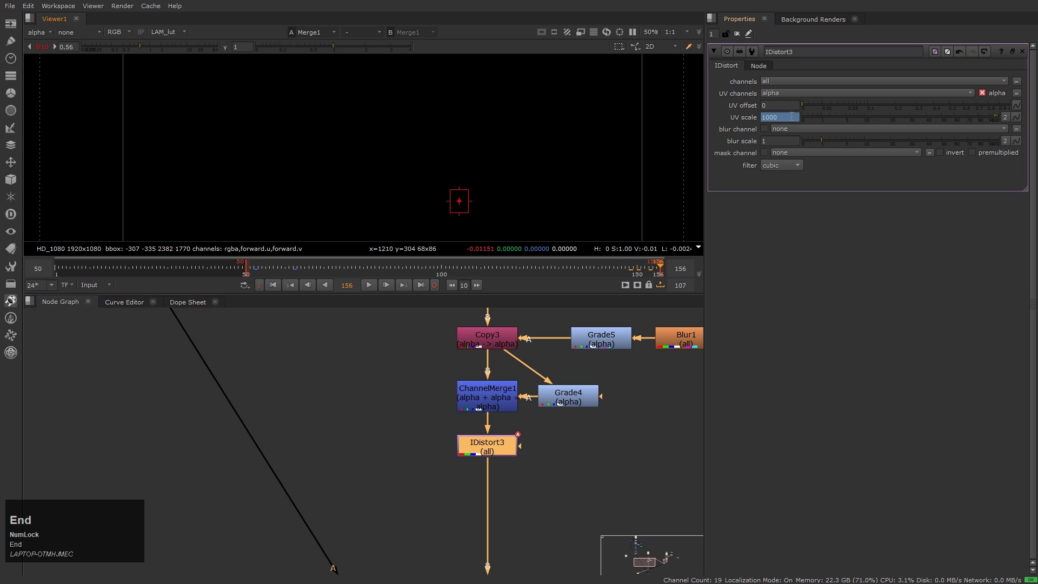
pyautogui.press('l')
pyautogui.press('pageup')
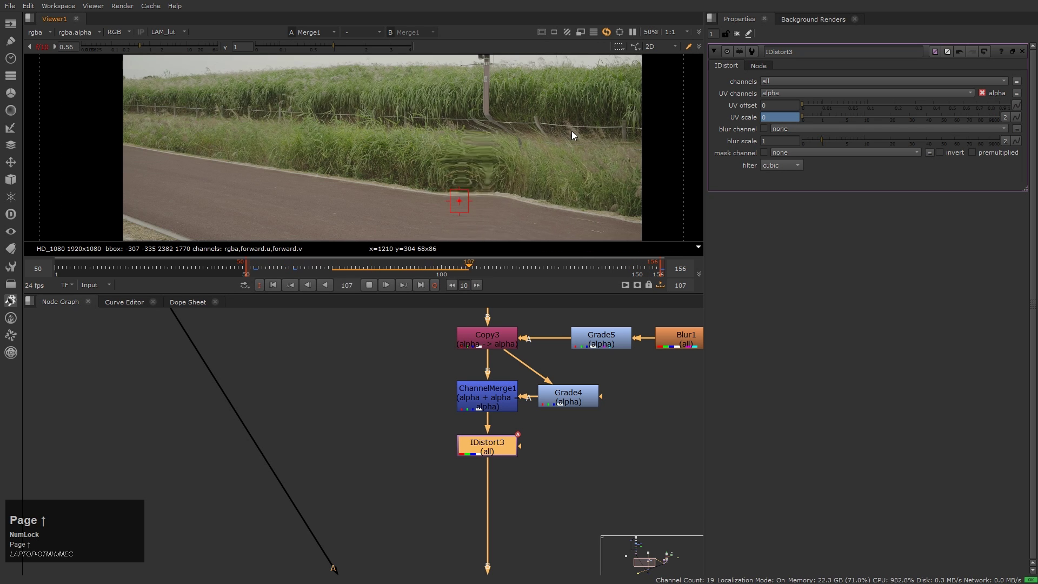
pyautogui.click(574, 124)
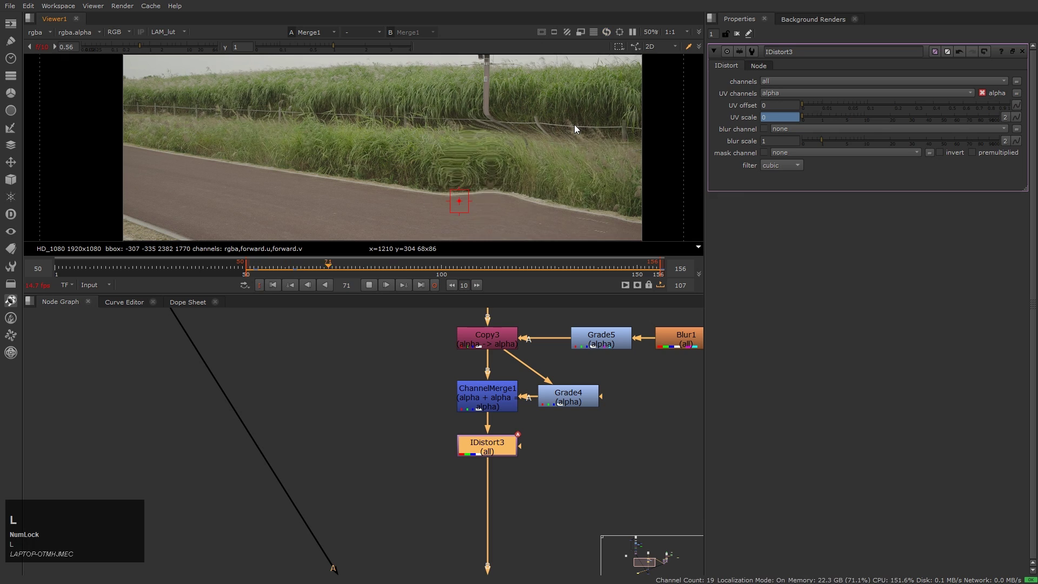
# Set Grade4's gain to -1.01 and replay the plate distortion
pyautogui.click(568, 394)
pyautogui.press('Up')
pyautogui.press('Up')
pyautogui.press('Up')
pyautogui.press('Up')
pyautogui.press('Up')
pyautogui.press('Up')
pyautogui.press('Up')
pyautogui.press('Up')
pyautogui.press('Up')
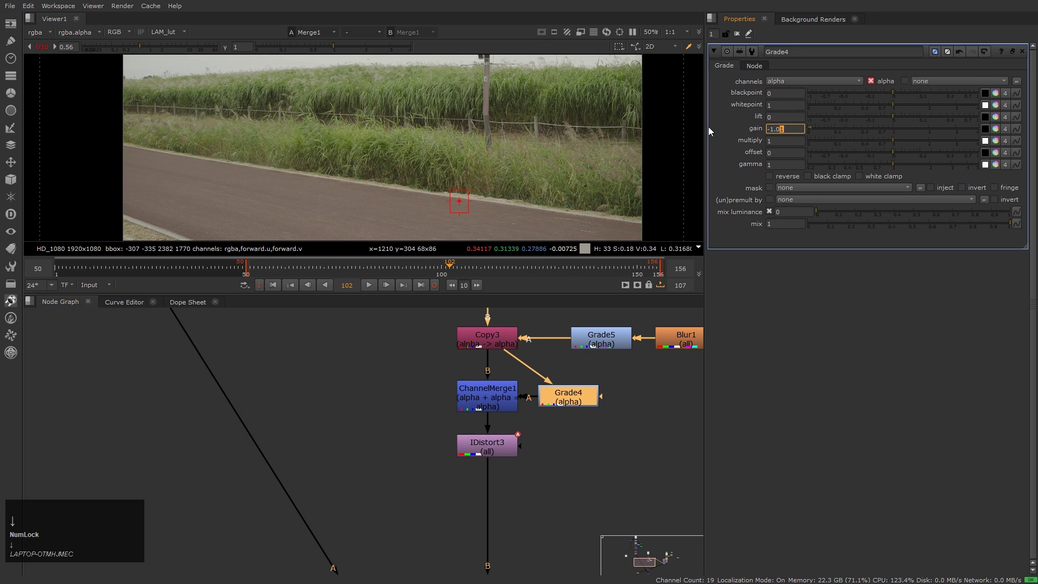
pyautogui.click(444, 131)
pyautogui.press('l')
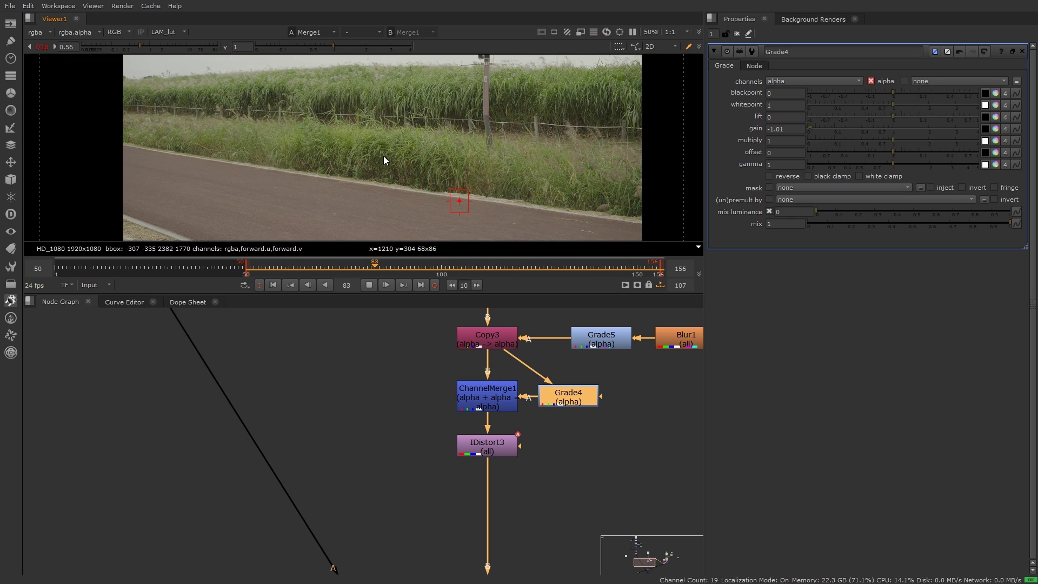
# Replay from the range start, then review Grade5's settings and IDistort3's UV scale at the last frame
pyautogui.press('Home')
pyautogui.click(369, 285)
pyautogui.click(487, 397)
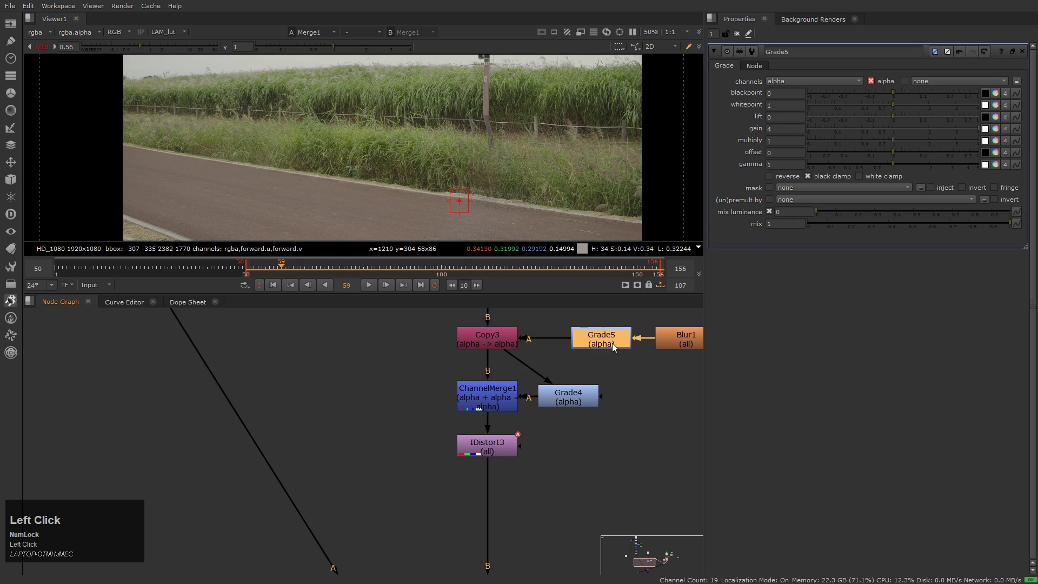
pyautogui.click(502, 449)
pyautogui.moveTo(293, 270)
pyautogui.mouseDown()
pyautogui.moveTo(255, 272)
pyautogui.moveTo(294, 269)
pyautogui.moveTo(303, 255)
pyautogui.mouseUp()
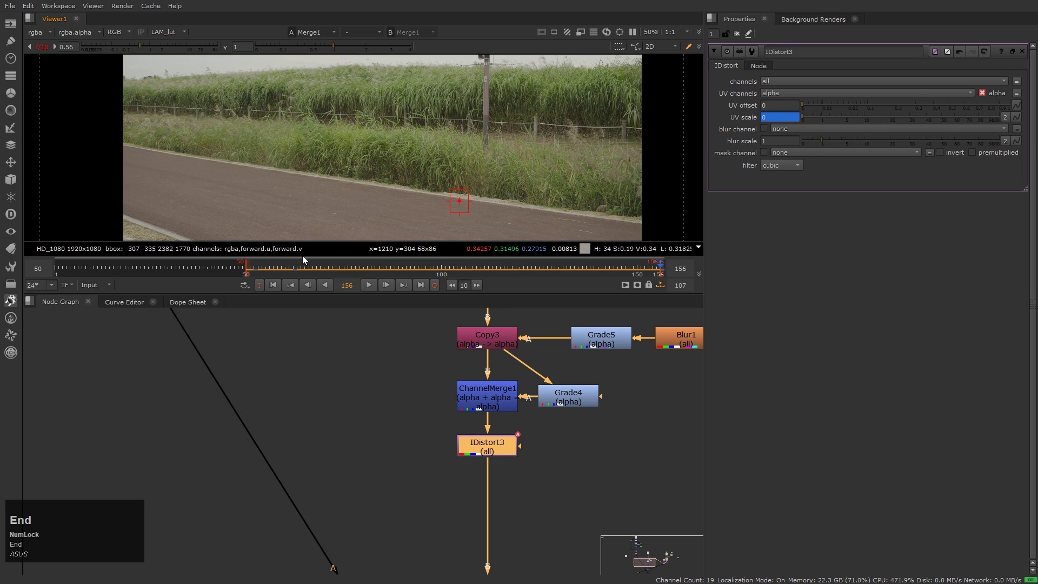
# Keyframe Grade4's gain from -1.01 to -1 at frame 85 and replay the result from frame 50
pyautogui.click(581, 399)
pyautogui.rightClick(786, 129)
pyautogui.click(805, 137)
pyautogui.click(265, 271)
pyautogui.press('l')
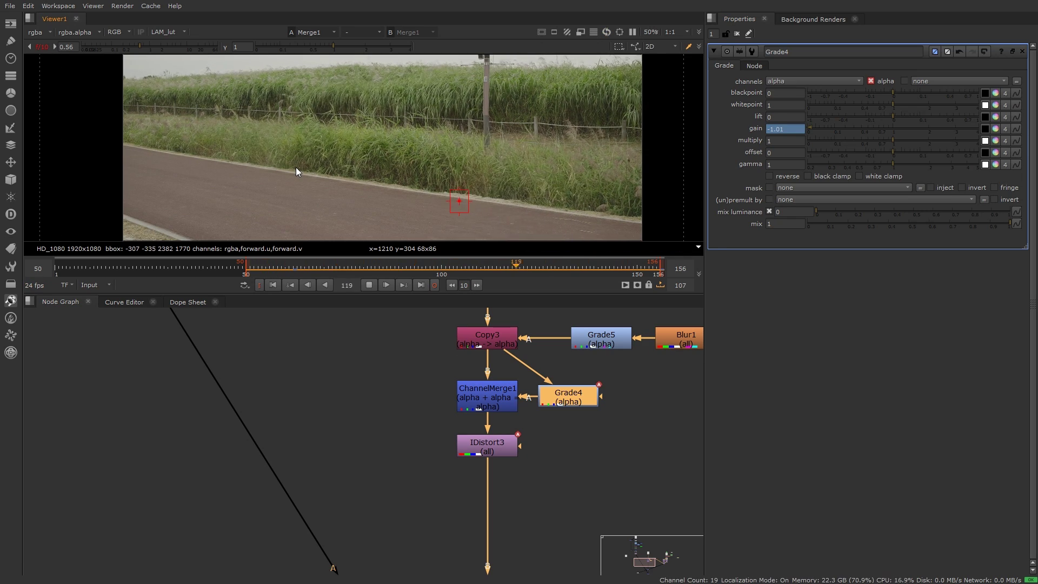
pyautogui.write('k1.01')
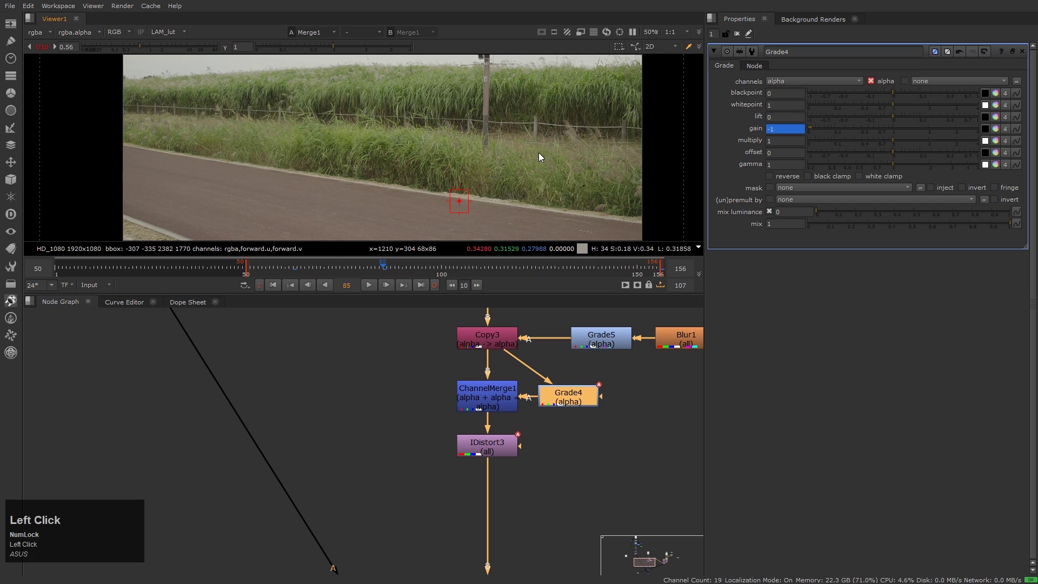
pyautogui.write('l')
pyautogui.press('Home')
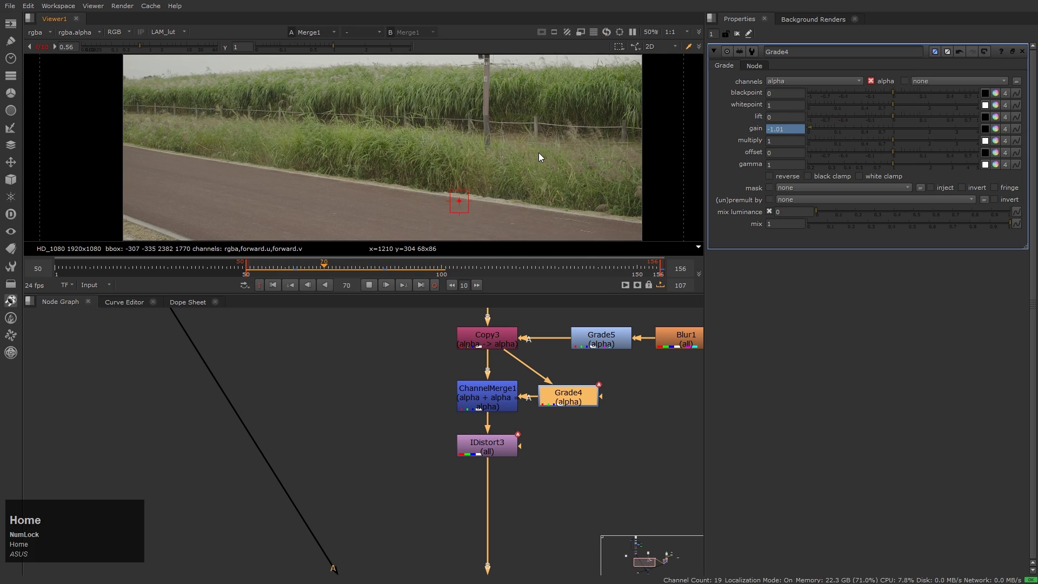
pyautogui.press('l')
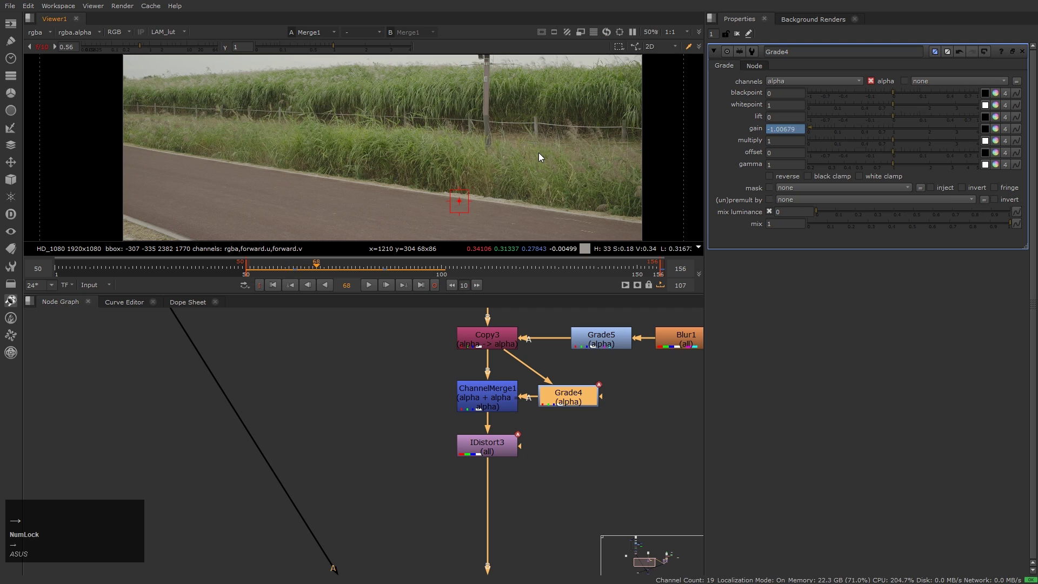
pyautogui.click(596, 147)
pyautogui.press('Home')
# Check the blurred alpha and swap Grade5 with Blur1 so the alpha is graded before it is blurred
pyautogui.moveTo(623, 457); pyautogui.dragTo(503, 512, button='middle')
pyautogui.click(494, 398)
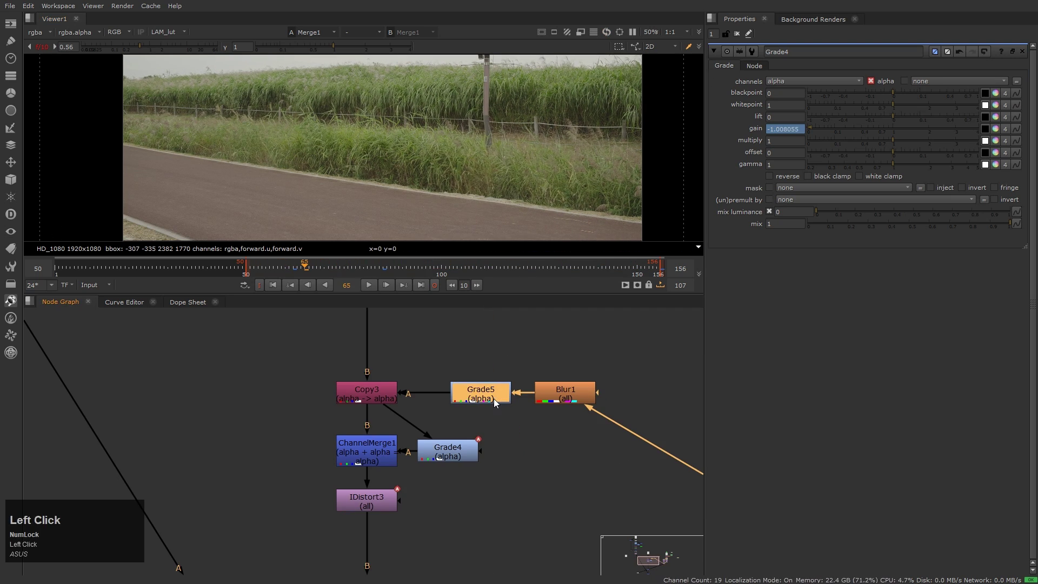
pyautogui.press('1')
pyautogui.press('a')
pyautogui.scroll(-2, 432, 162)
pyautogui.click(489, 398)
pyautogui.hotkey('shift', 'x')
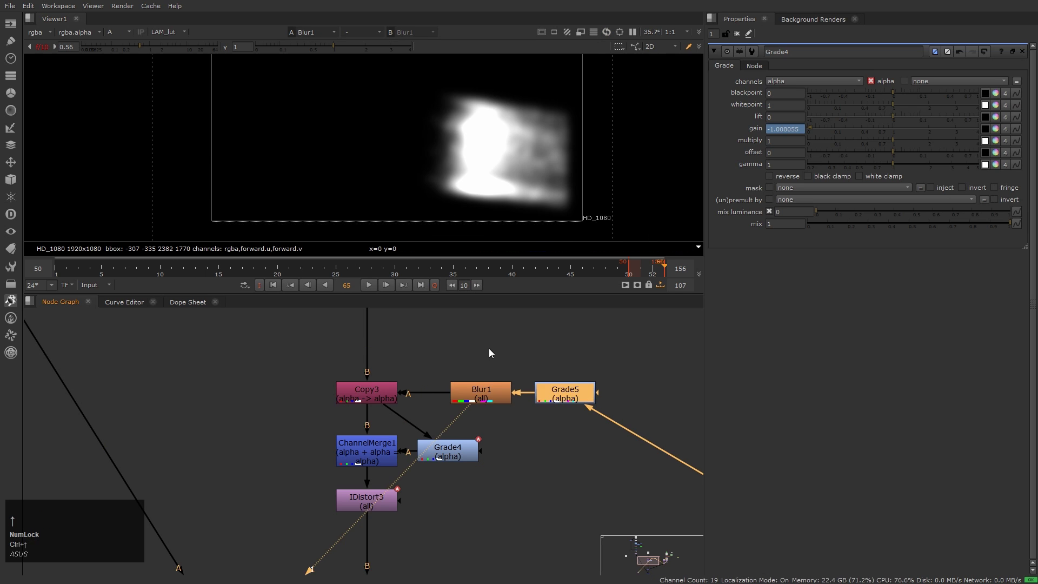
# Try a Blur1 size of 300 and play IDistort3's output in colour
pyautogui.doubleClick(489, 399)
pyautogui.click(550, 463)
pyautogui.press('2')
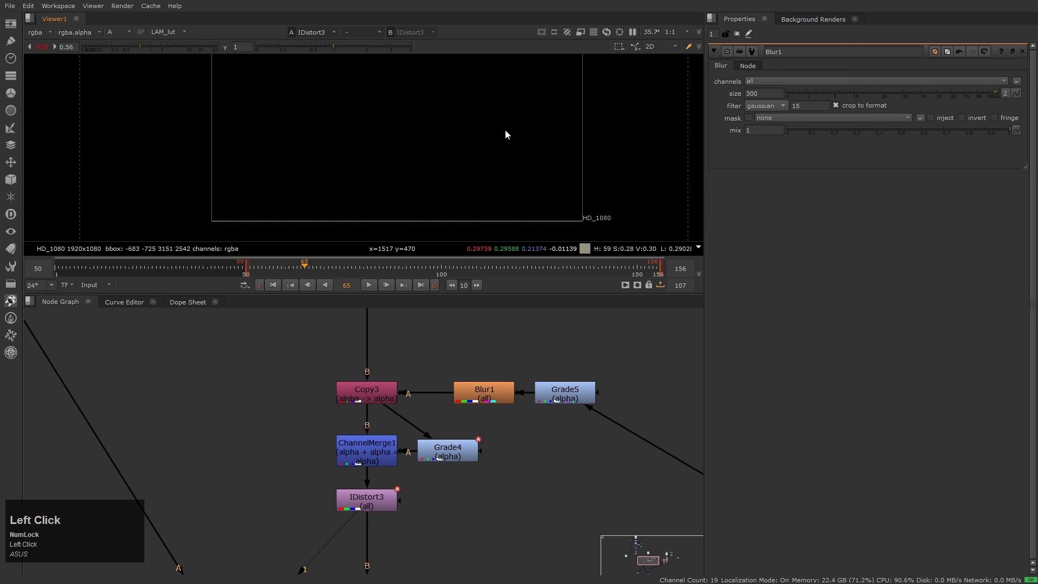
pyautogui.press('a')
pyautogui.press('l')
pyautogui.press('Home')
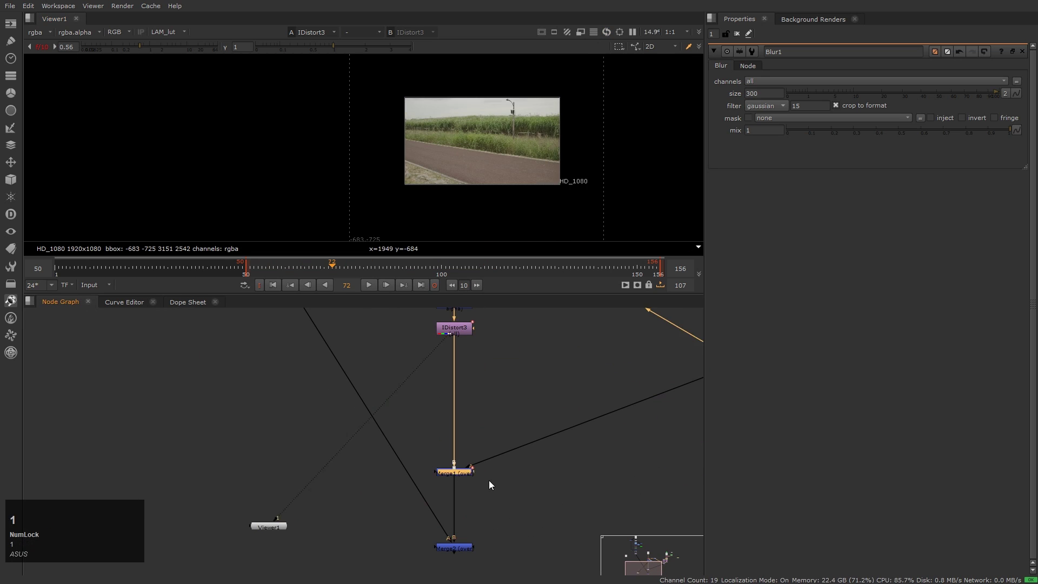
# Play the couple's dissolve through Merge1 to judge the warped plate behind them
pyautogui.scroll(3, 505, 146)
pyautogui.press('l')
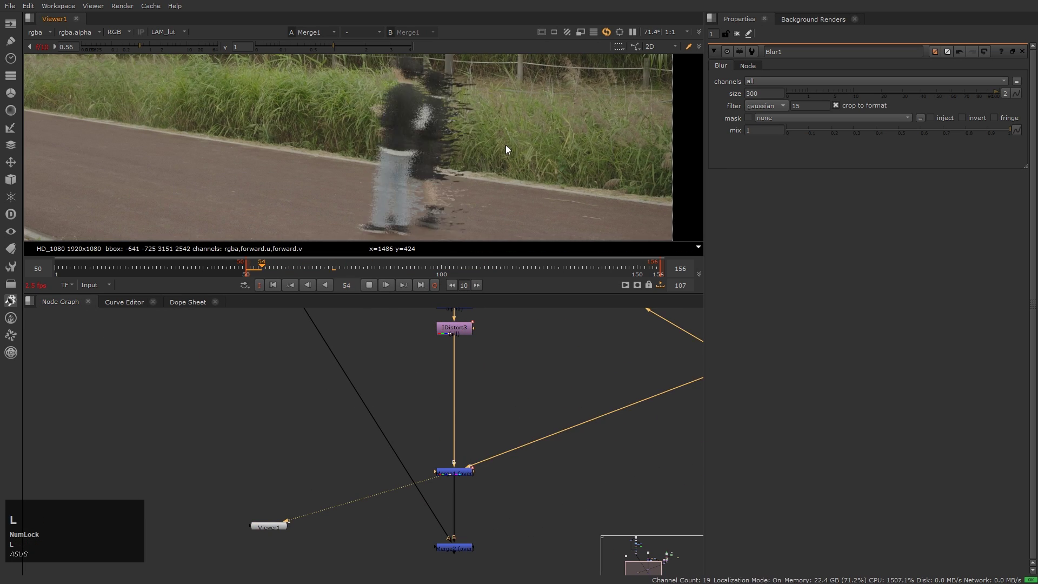
pyautogui.scroll(-3, 508, 144)
pyautogui.press('Home')
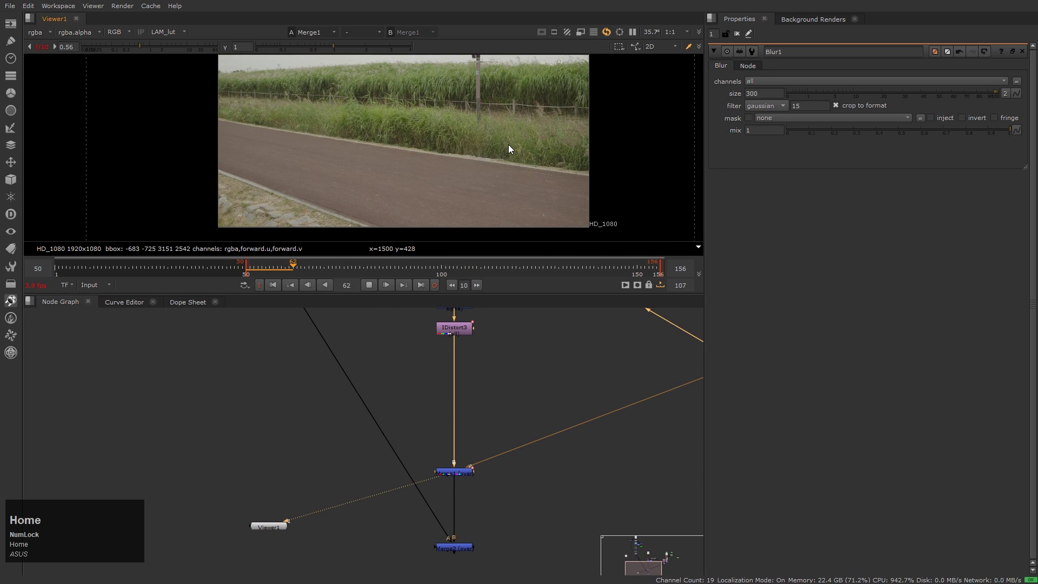
pyautogui.press('Home')
# Set Blur1's size to 0 and replay the dissolve through Merge1
pyautogui.click(508, 144)
pyautogui.write('0')
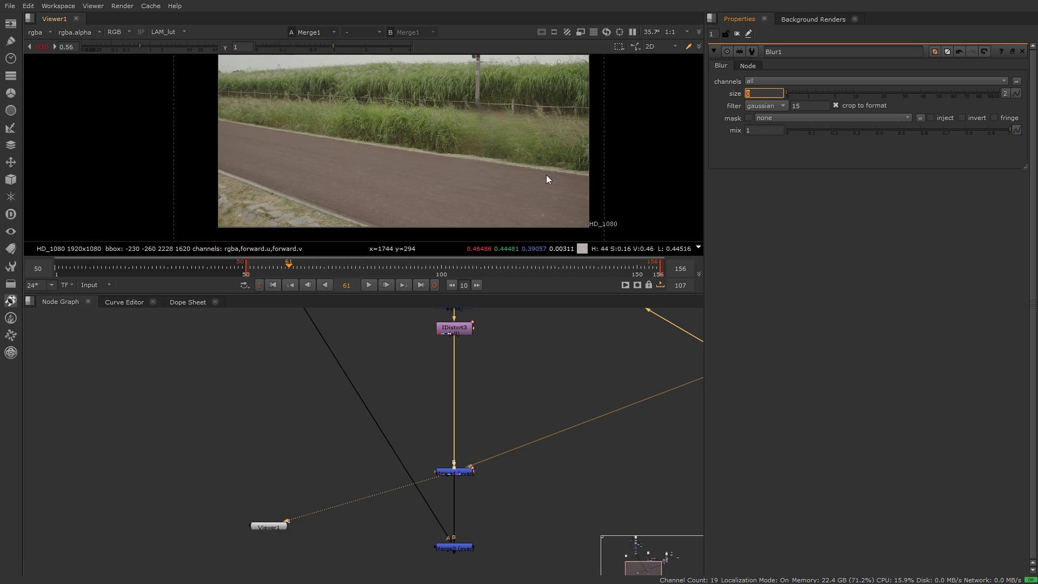
pyautogui.write('l')
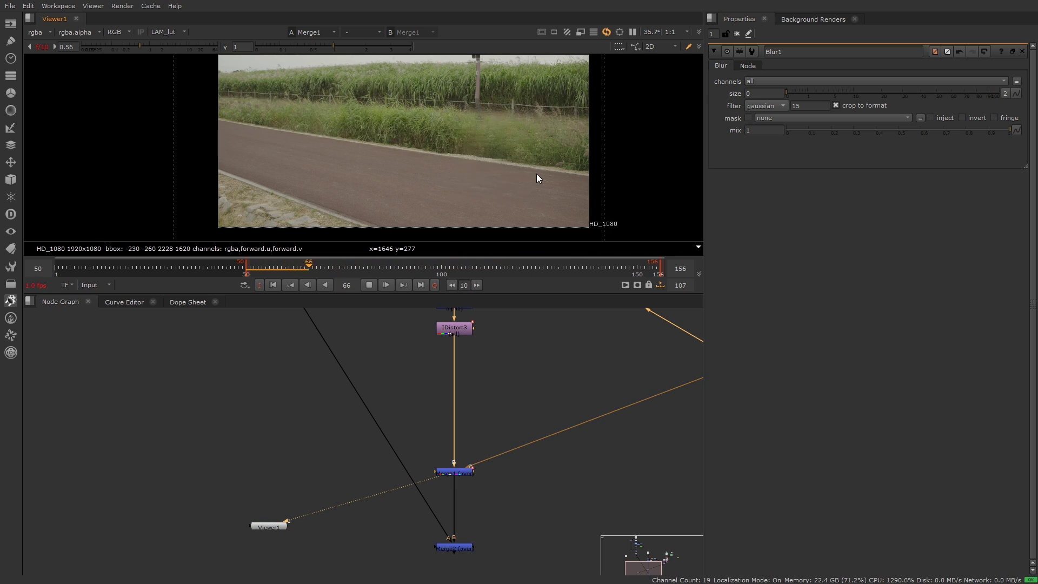
pyautogui.press('Home')
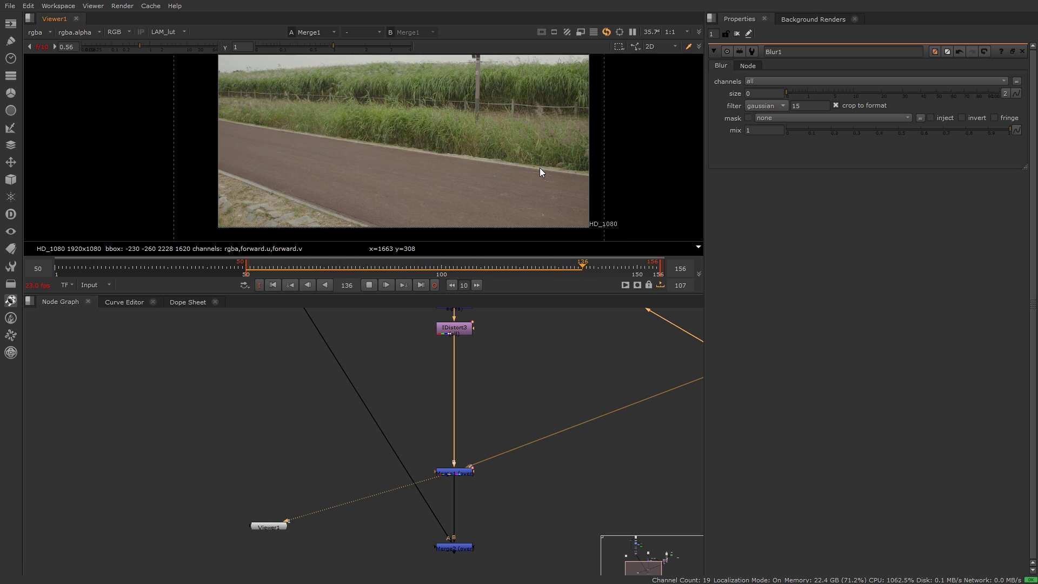
# View ChannelMerge1's output and check the nodes feeding IDistort3
pyautogui.scroll(-4, 533, 489)
pyautogui.click(523, 486)
pyautogui.scroll(3, 523, 486)
pyautogui.click(505, 386)
pyautogui.middleClick(493, 186)
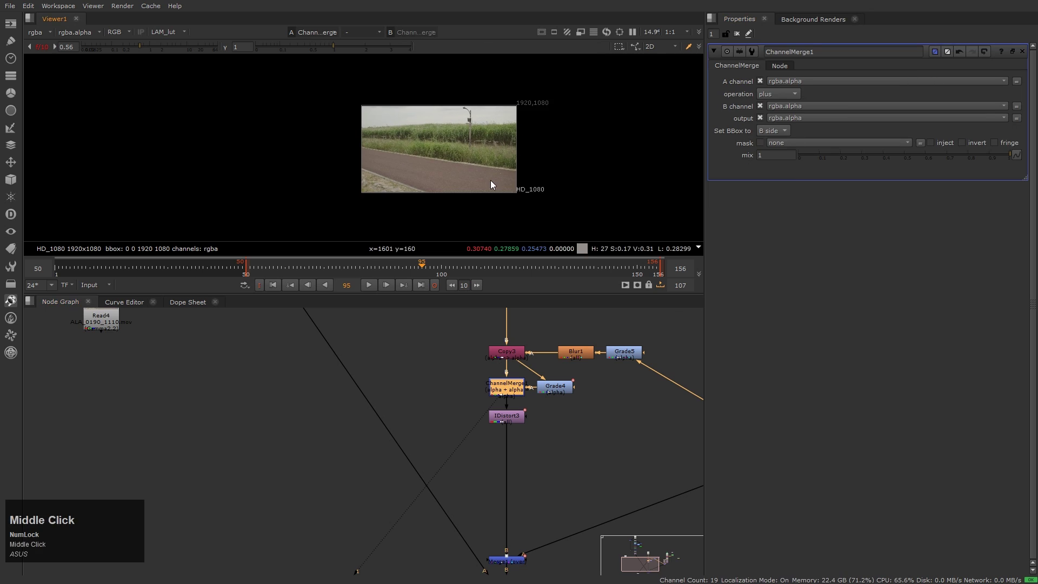
pyautogui.click(507, 415)
# View Merge2's output and play the full composite from frame 50
pyautogui.moveTo(578, 483); pyautogui.dragTo(580, 412, button='middle')
pyautogui.click(507, 530)
pyautogui.press('Home')
pyautogui.click(503, 152)
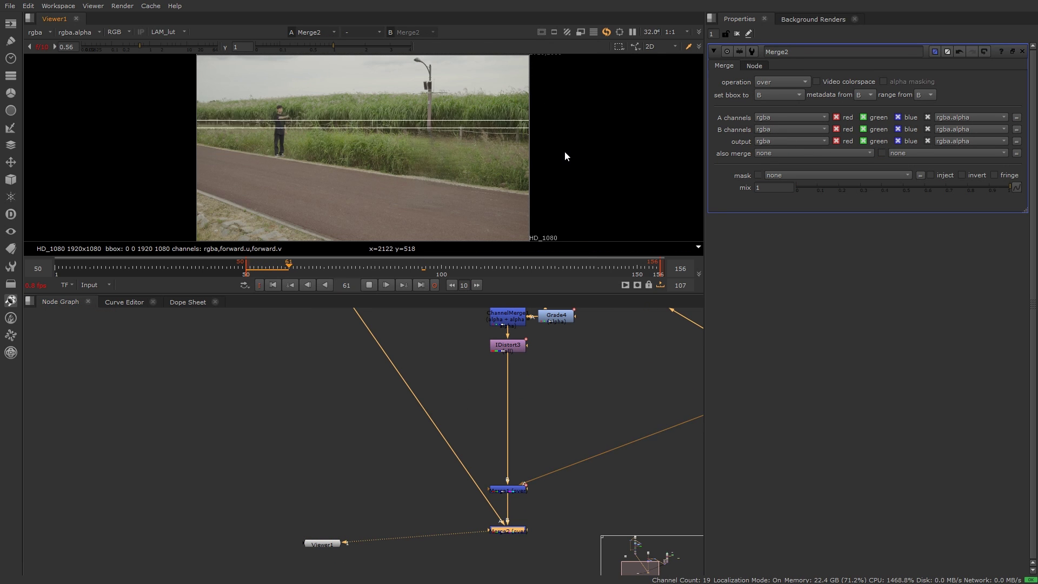
pyautogui.press('Home')
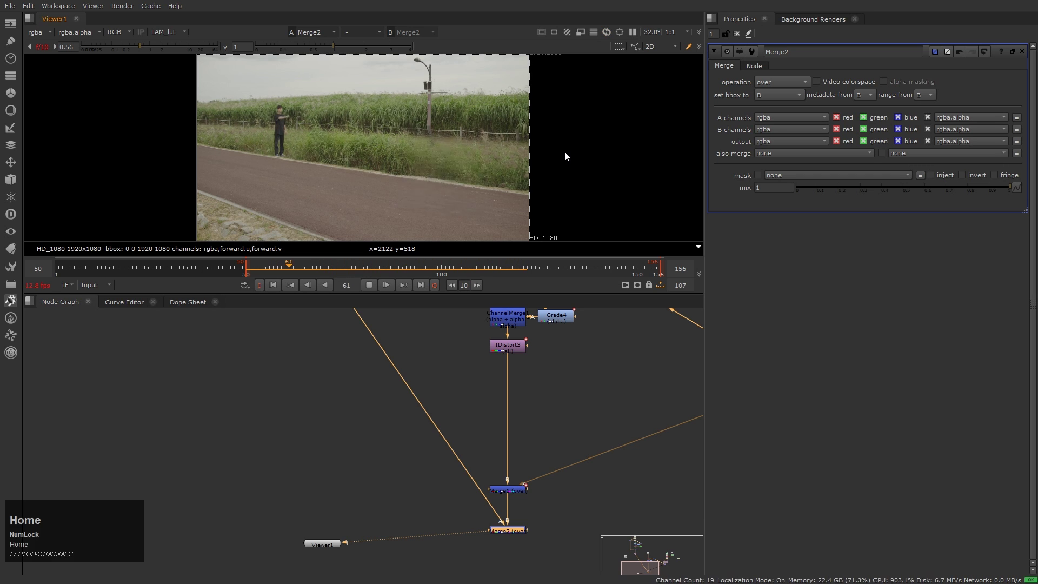
# Move the Viewer1 node to the right of Merge2 and replay the full composite from frame 50
pyautogui.press('k')
pyautogui.scroll(-3, 588, 424)
pyautogui.middleClick(497, 534)
pyautogui.moveTo(443, 526); pyautogui.dragTo(622, 510)
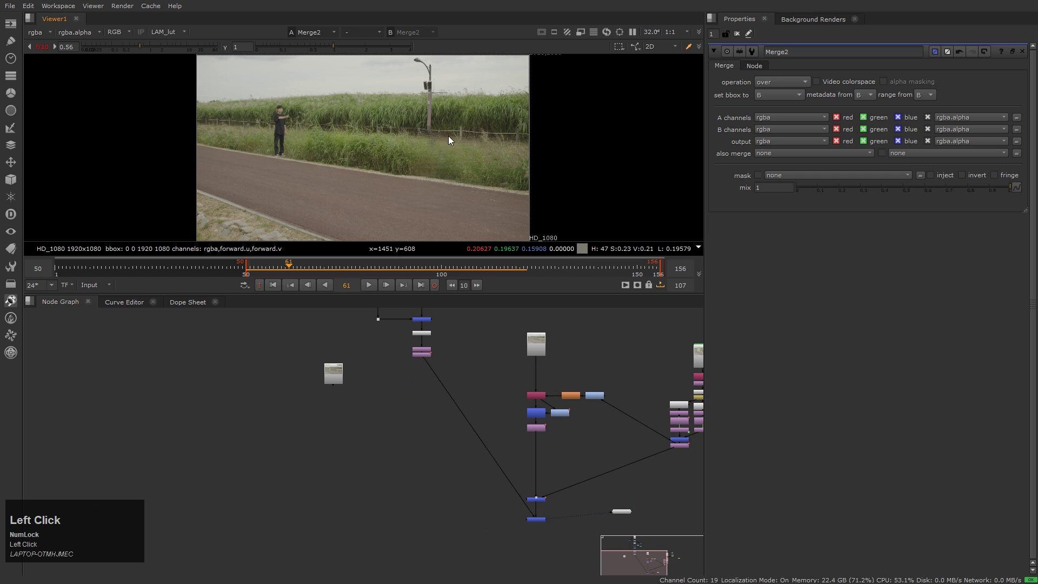
pyautogui.press('l')
pyautogui.press('Home')
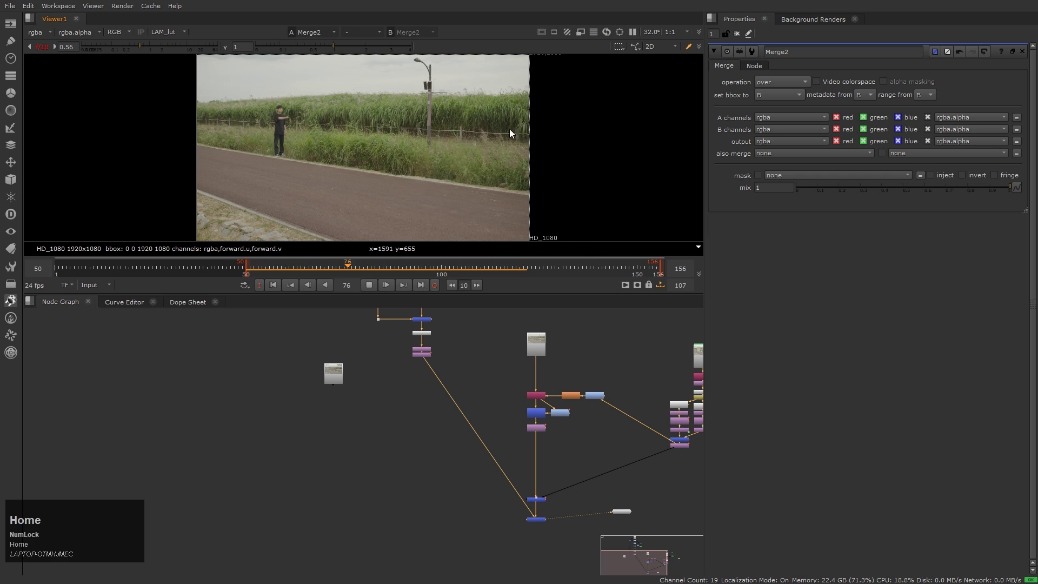
# Add a Transform node directly below Transform3 in the standing man's branch and view its output
pyautogui.press('Home')
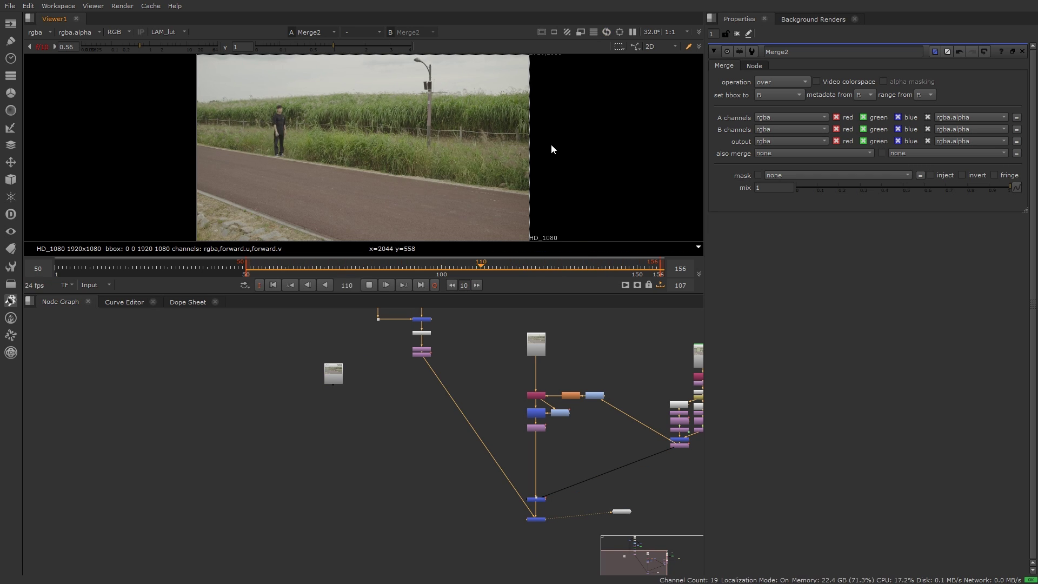
pyautogui.middleClick(520, 460)
pyautogui.scroll(4, 462, 402)
pyautogui.middleClick(462, 402)
pyautogui.press('Home')
pyautogui.click(508, 440)
pyautogui.press('Tab')
pyautogui.click(475, 464)
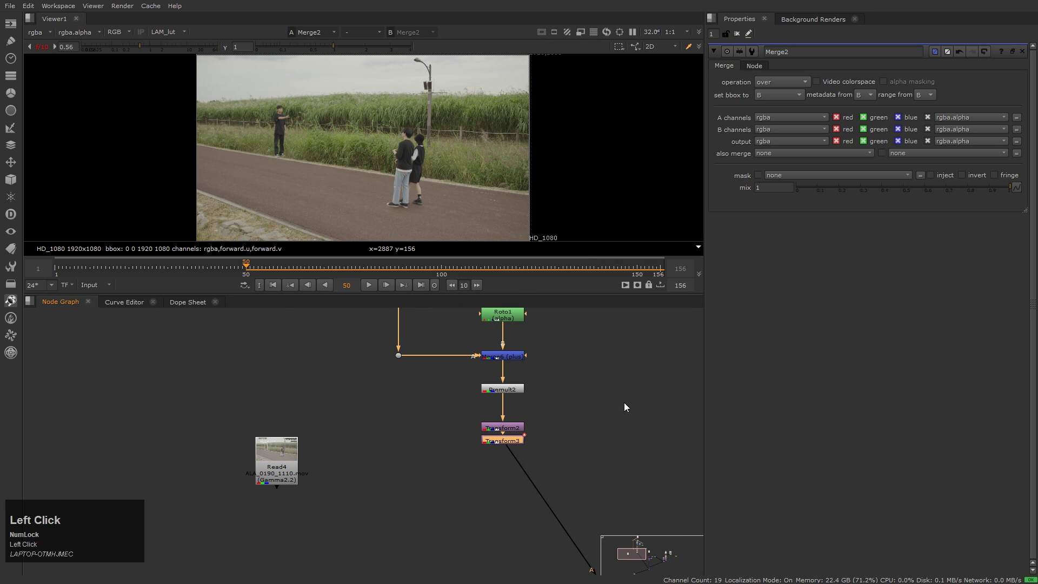
pyautogui.scroll(3, 525, 460)
pyautogui.press('Tab')
pyautogui.click(476, 431)
pyautogui.press('t')
pyautogui.press('1')
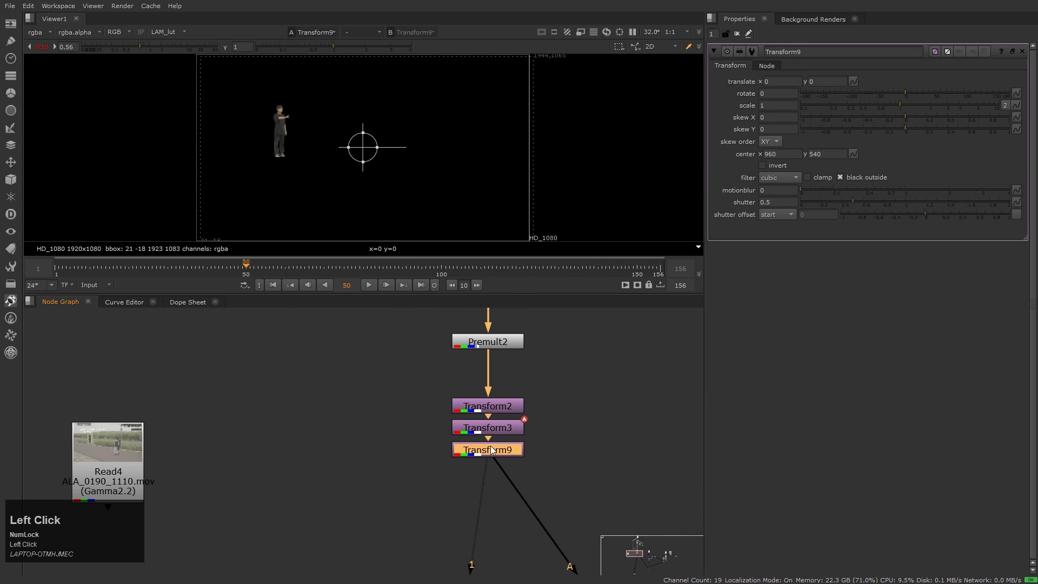
# Centre Transform9's pivot on the man at 482, 658 and set its translate X and Y expressions to random(t)
pyautogui.scroll(3, 335, 146)
pyautogui.rightClick(854, 82)
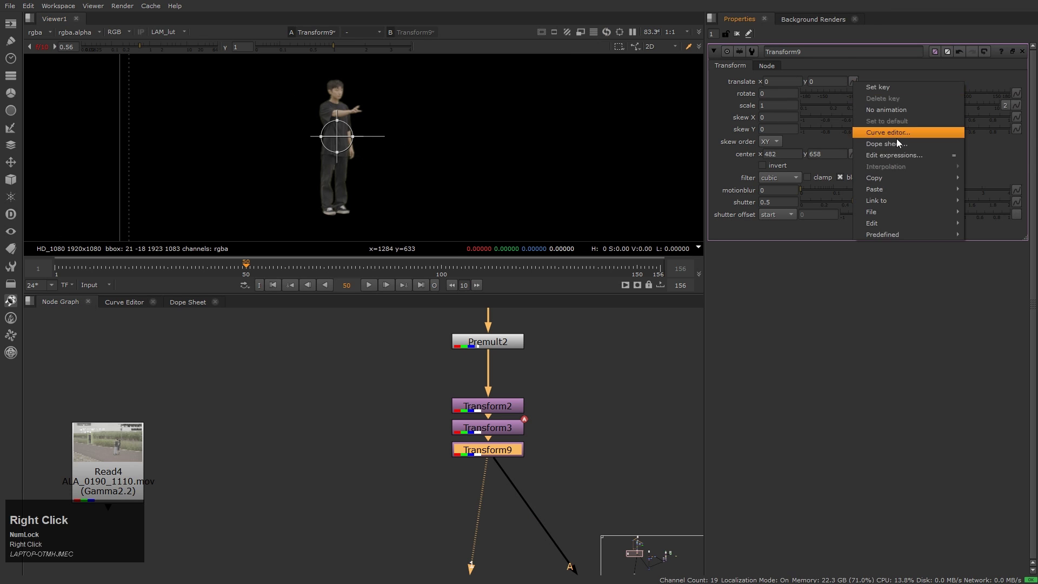
pyautogui.click(876, 111)
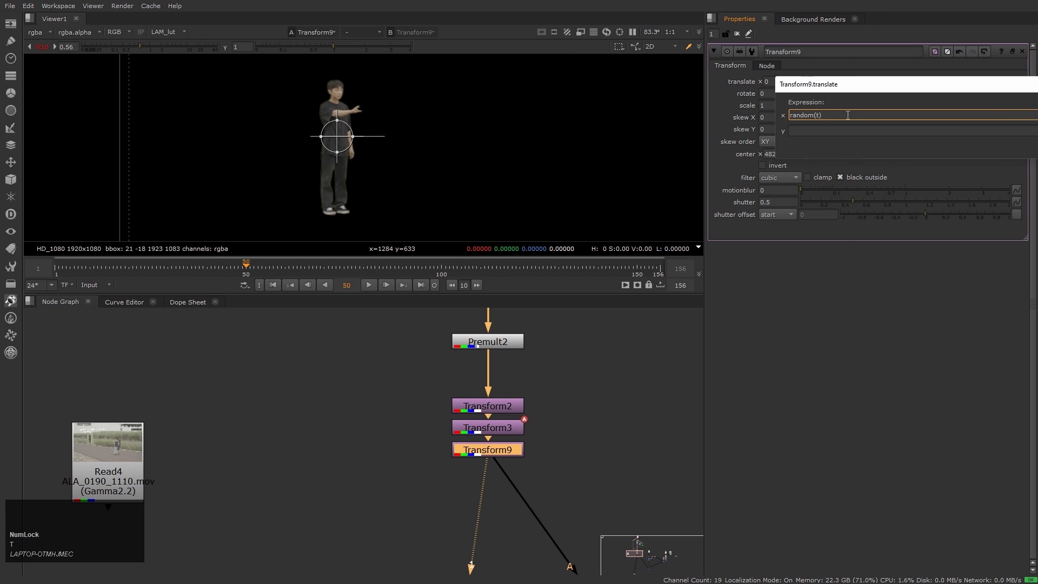
pyautogui.click(909, 117)
pyautogui.press('l')
pyautogui.scroll(-3, 322, 208)
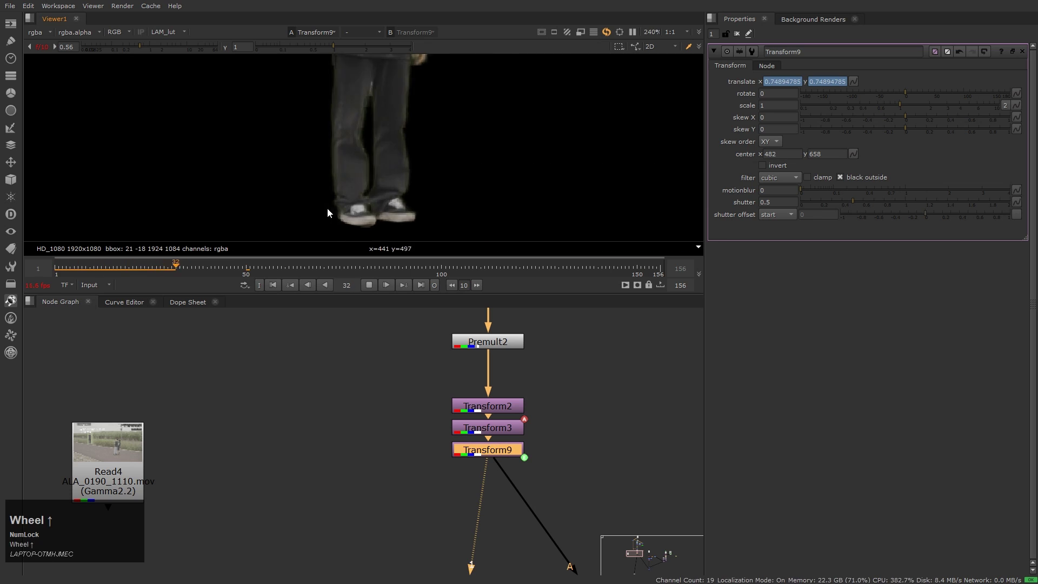
# Play Transform9's output from the first frame and examine the jitter around the man's feet
pyautogui.scroll(4, 358, 200)
pyautogui.press('Home')
pyautogui.press('j')
pyautogui.click(460, 169)
pyautogui.press('l')
pyautogui.press('d')
# Set Transform9's translate Y expression to random(t)*30, link X to translate.y, and preview the jitter
pyautogui.click(853, 82)
pyautogui.click(881, 146)
pyautogui.click(841, 114)
pyautogui.write('*30')
pyautogui.moveTo(843, 83); pyautogui.dragTo(670, 81)
pyautogui.click(1005, 149)
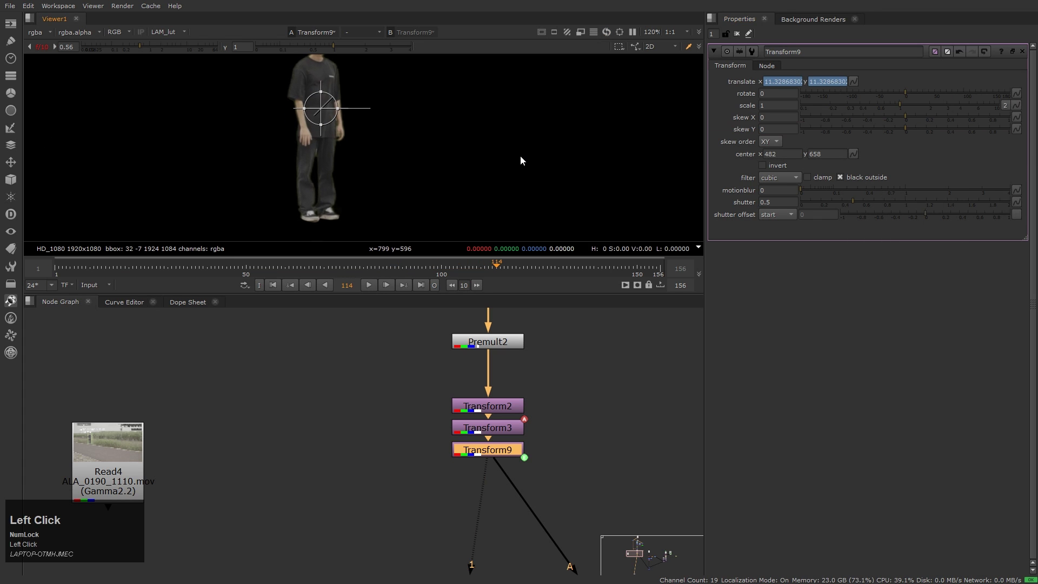
pyautogui.scroll(-3, 521, 161)
pyautogui.press('k')
# Revise Transform9's translate expression and replay the jitter from the first frame
pyautogui.rightClick(852, 81)
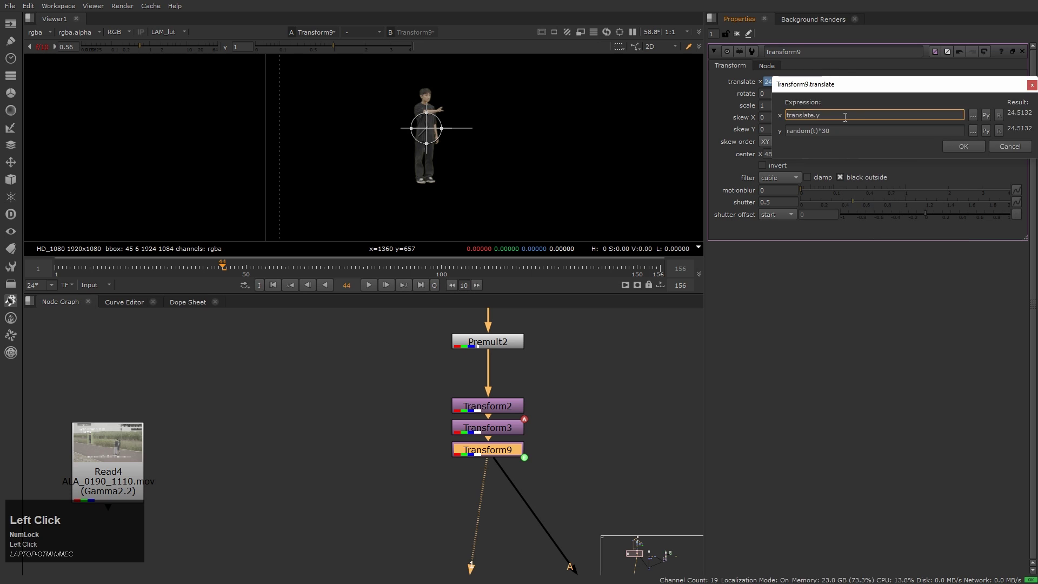
pyautogui.click(846, 110)
pyautogui.press('Return')
pyautogui.press('Home')
pyautogui.press('l')
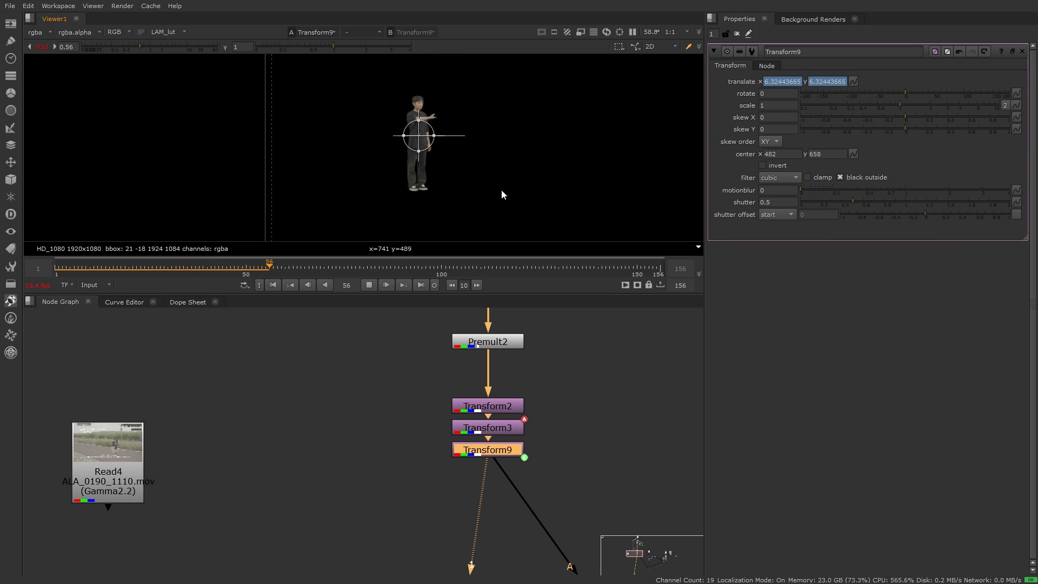
# View Merge2's output and play the full composite from the first frame in an enlarged viewer
pyautogui.middleClick(508, 333)
pyautogui.click(533, 134)
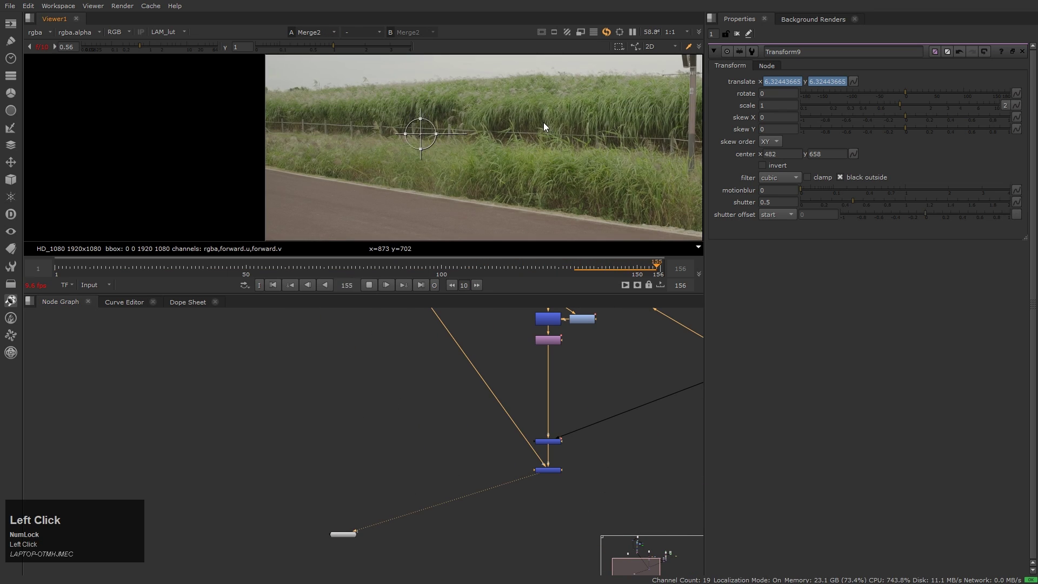
pyautogui.press('Home')
pyautogui.click(606, 168)
pyautogui.press('space')
pyautogui.press('Home')
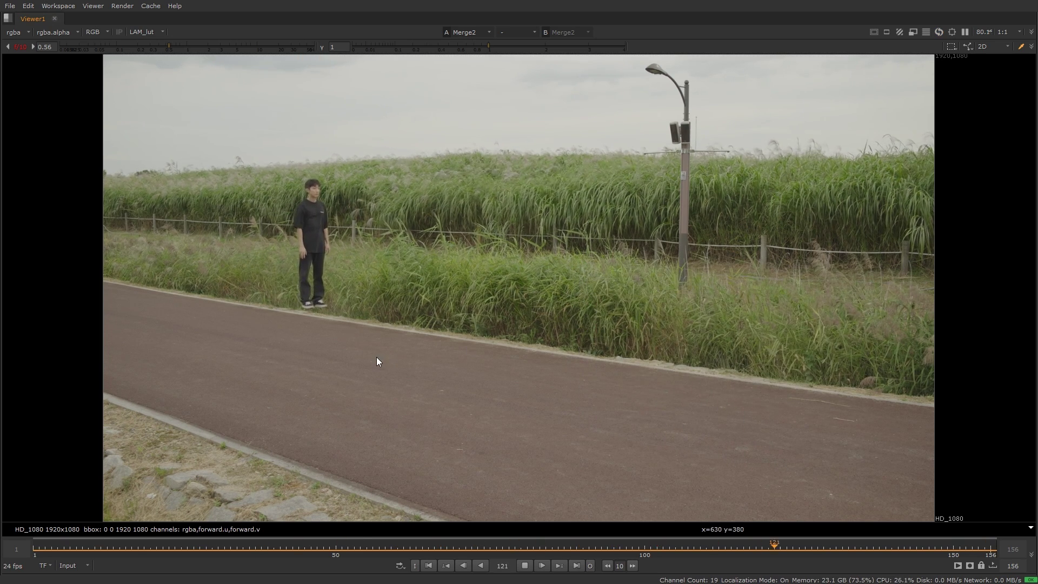
pyautogui.press('space')
# Adjust the translate Y expression of Transform9 again to change the jitter's strength
pyautogui.moveTo(378, 374); pyautogui.dragTo(223, 388, button='middle')
pyautogui.doubleClick(391, 448)
pyautogui.click(883, 160)
pyautogui.click(835, 132)
pyautogui.click(963, 146)
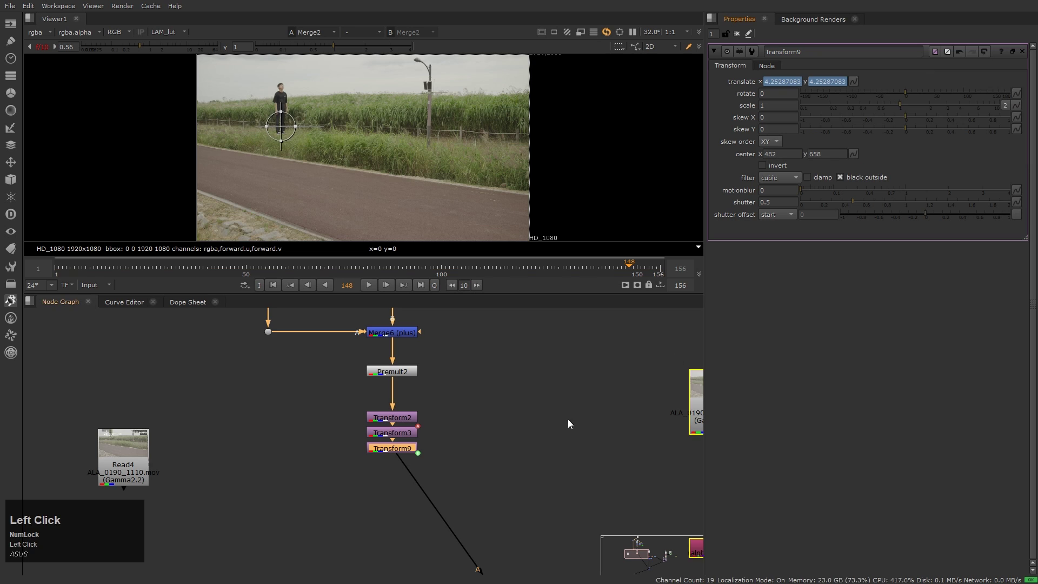
# Disable Merge1 and the three distortion nodes in the plate's branch, then replay the composite from the first frame
pyautogui.scroll(-3, 498, 469)
pyautogui.moveTo(506, 360); pyautogui.dragTo(522, 482)
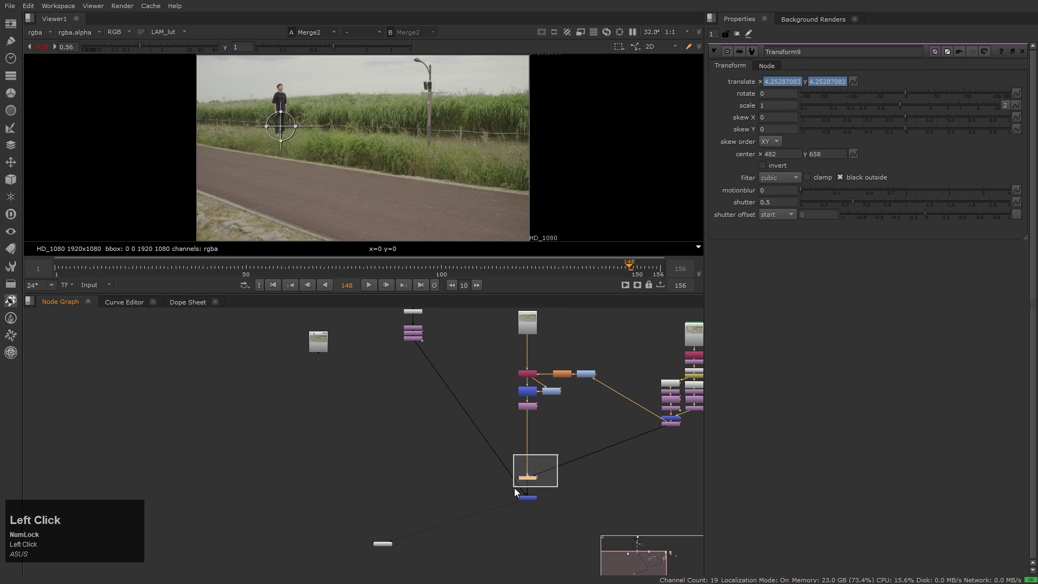
pyautogui.press('d')
pyautogui.press('Home')
pyautogui.press('l')
pyautogui.moveTo(305, 222); pyautogui.dragTo(456, 213, button='middle')
pyautogui.press('Home')
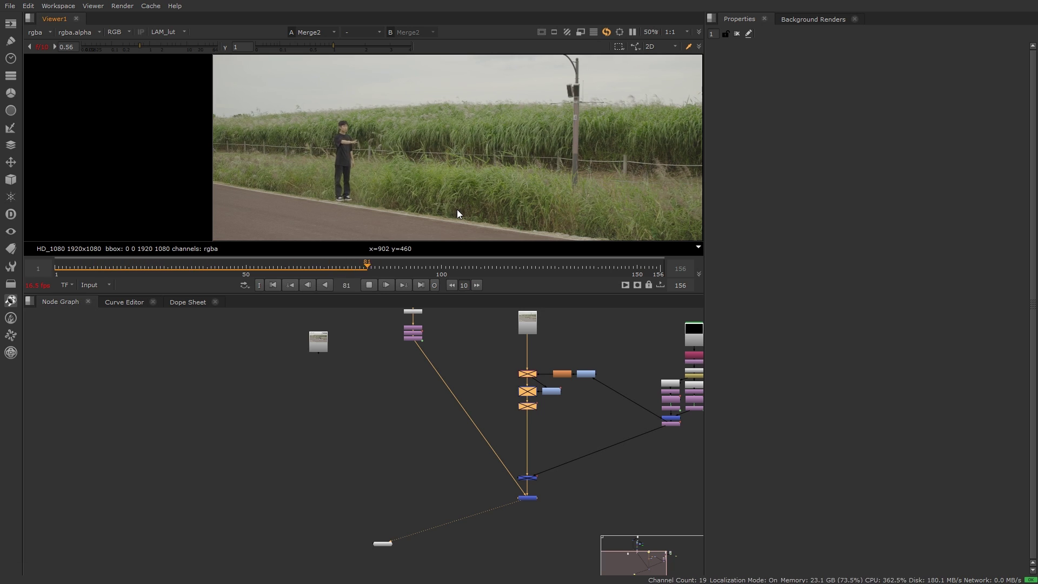
# Open Transform3's properties and play the man's drop forward and backward through the opening frames
pyautogui.scroll(5, 436, 394)
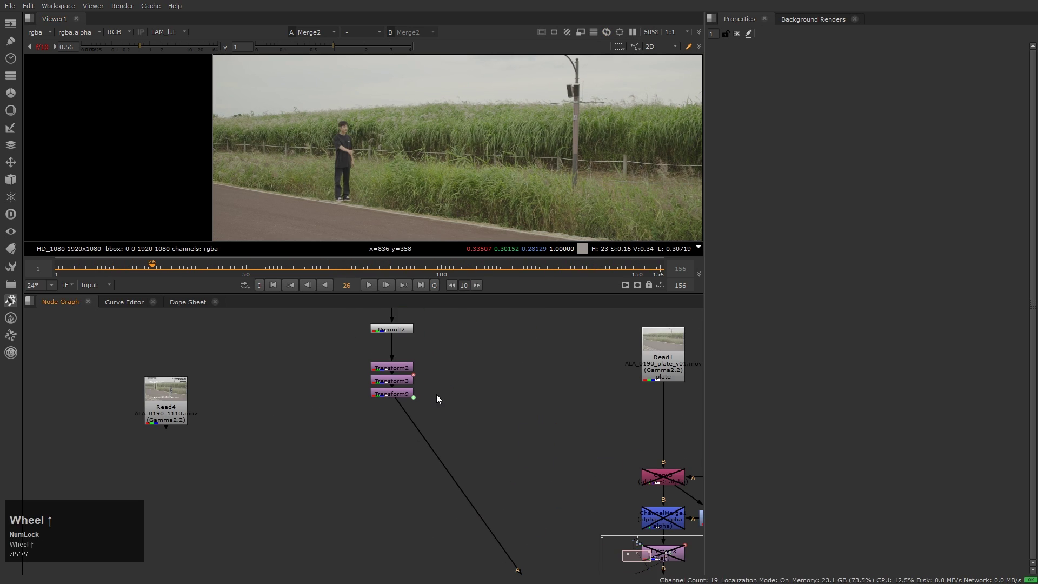
pyautogui.doubleClick(392, 380)
pyautogui.press('l')
pyautogui.press('k')
pyautogui.press('j')
pyautogui.press('k')
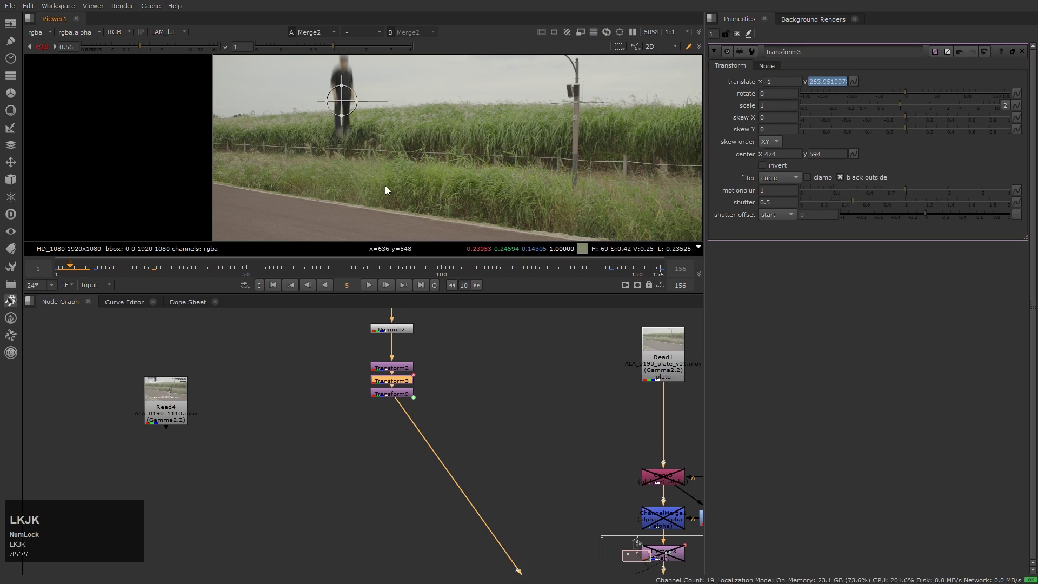
# Set Transform3's motionblur to 0.5 and shutter to 0.2, and replay the man's drop
pyautogui.middleClick(683, 184)
pyautogui.click(778, 201)
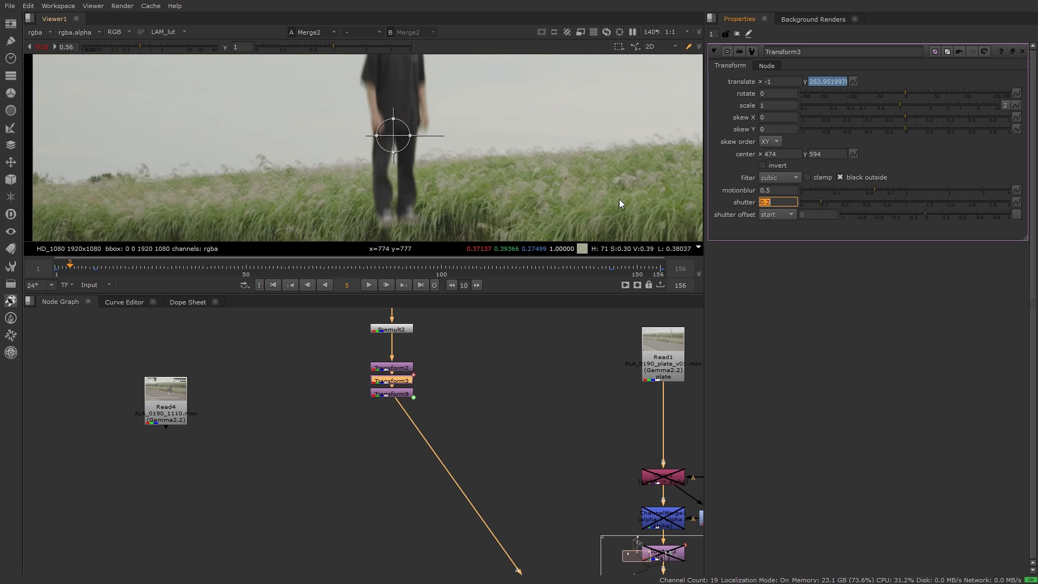
pyautogui.write('0.2l')
pyautogui.middleClick(430, 184)
pyautogui.press('Home')
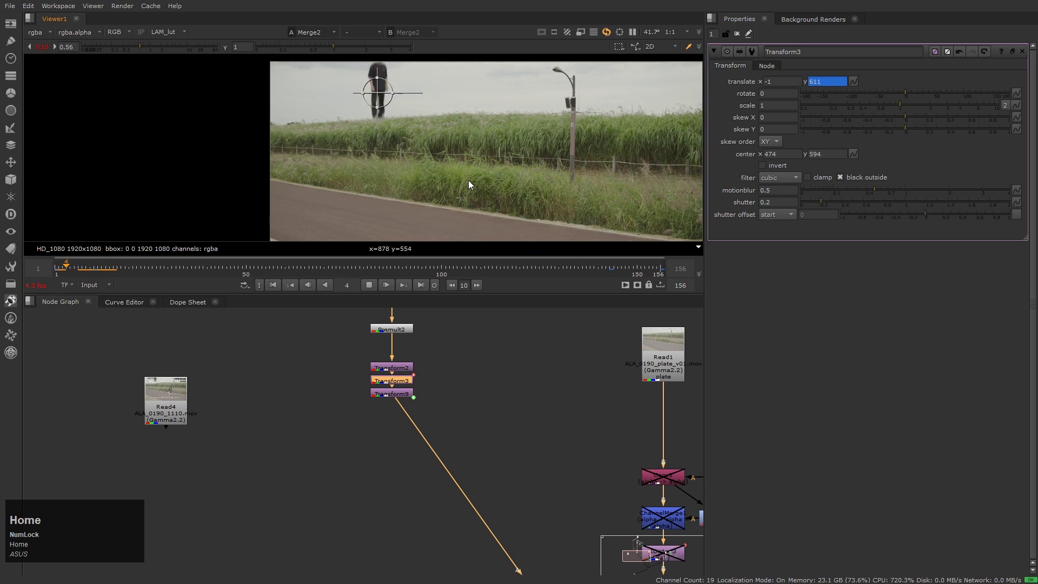
pyautogui.press('l')
pyautogui.press('k')
pyautogui.press('j')
pyautogui.press('k')
pyautogui.press('l')
pyautogui.press('k')
pyautogui.press('Home')
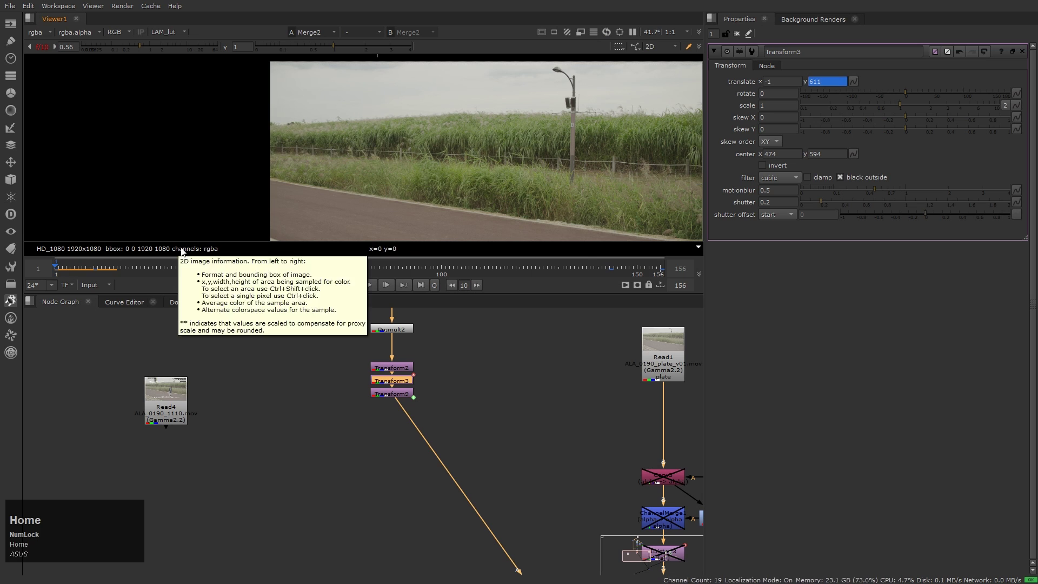
# Set Transform3's translate X to 50, rotate the man about -8.1 degrees, and preview the drop
pyautogui.click(795, 82)
pyautogui.scroll(-2, 528, 163)
pyautogui.middleClick(408, 115)
pyautogui.moveTo(409, 116); pyautogui.dragTo(507, 176)
pyautogui.press('l')
pyautogui.press('k')
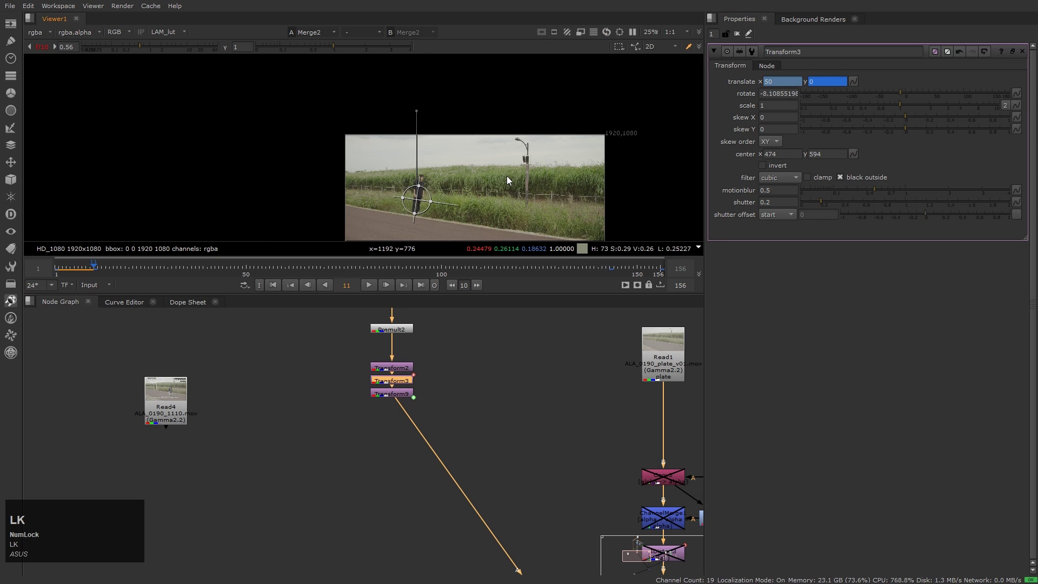
# Key Transform3's rotation at 0, set it to -3 on frame 1, and play the drop
pyautogui.click(94, 272)
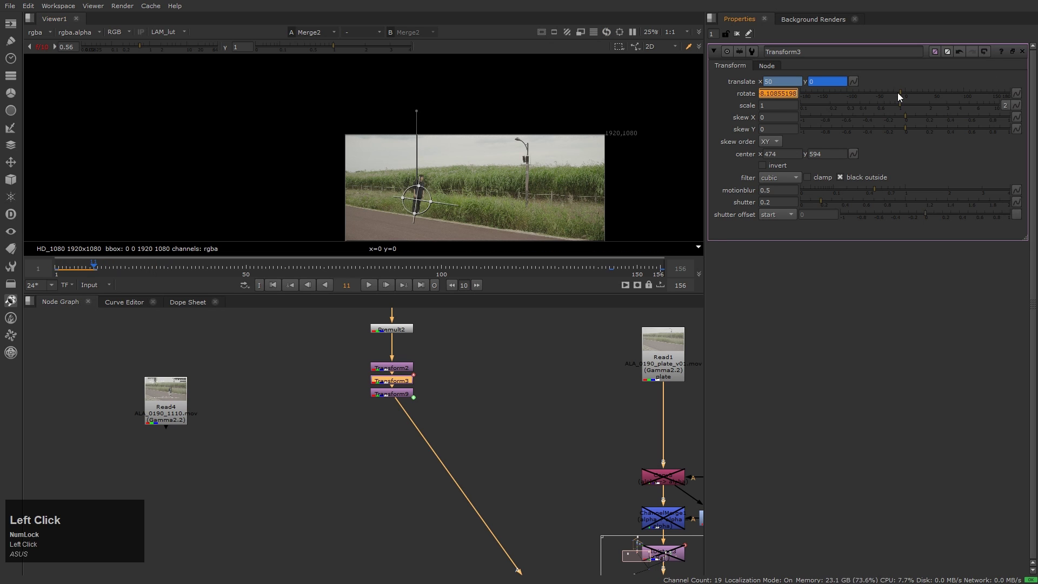
pyautogui.middleClick(447, 124)
pyautogui.click(447, 124)
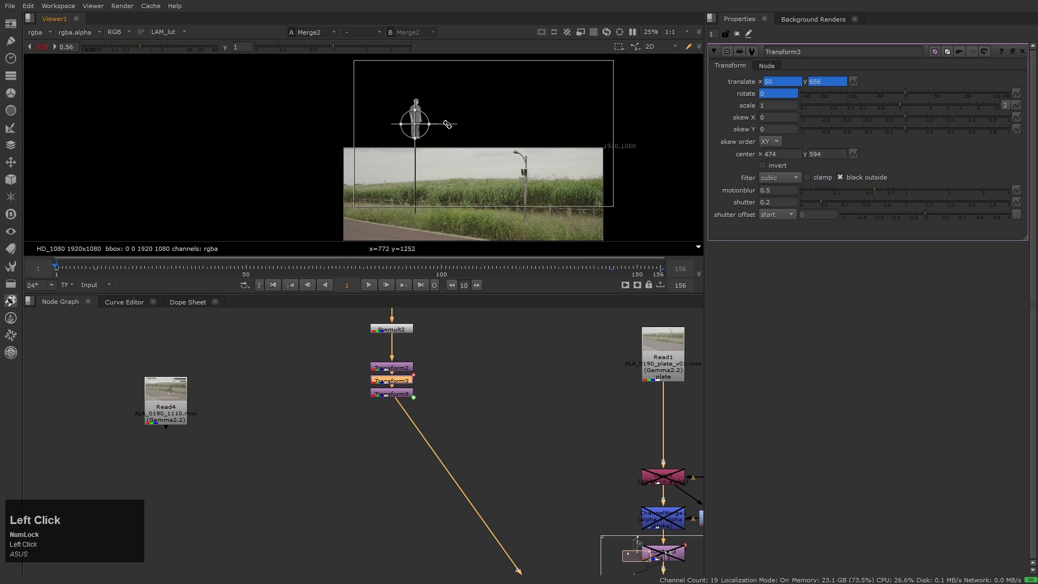
pyautogui.press('l')
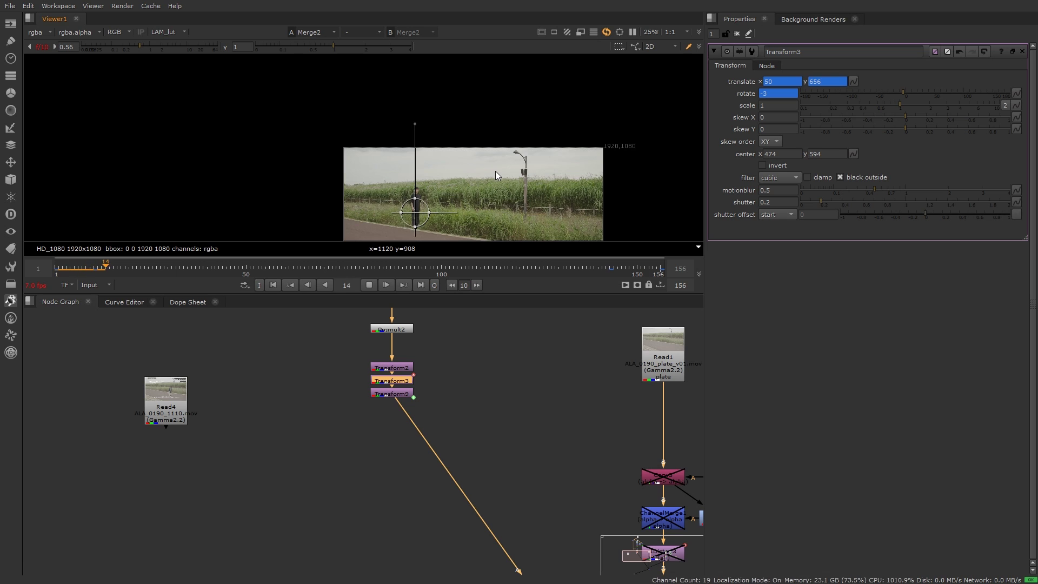
# Set Transform3's translate to 72, 654 on frame 1 and to 0, 0 on frame 11, and replay
pyautogui.scroll(2, 495, 171)
pyautogui.moveTo(495, 171); pyautogui.dragTo(570, 135, button='middle')
pyautogui.press('Home')
pyautogui.middleClick(469, 95)
pyautogui.click(537, 121)
pyautogui.press('l')
pyautogui.press('k')
pyautogui.press('l')
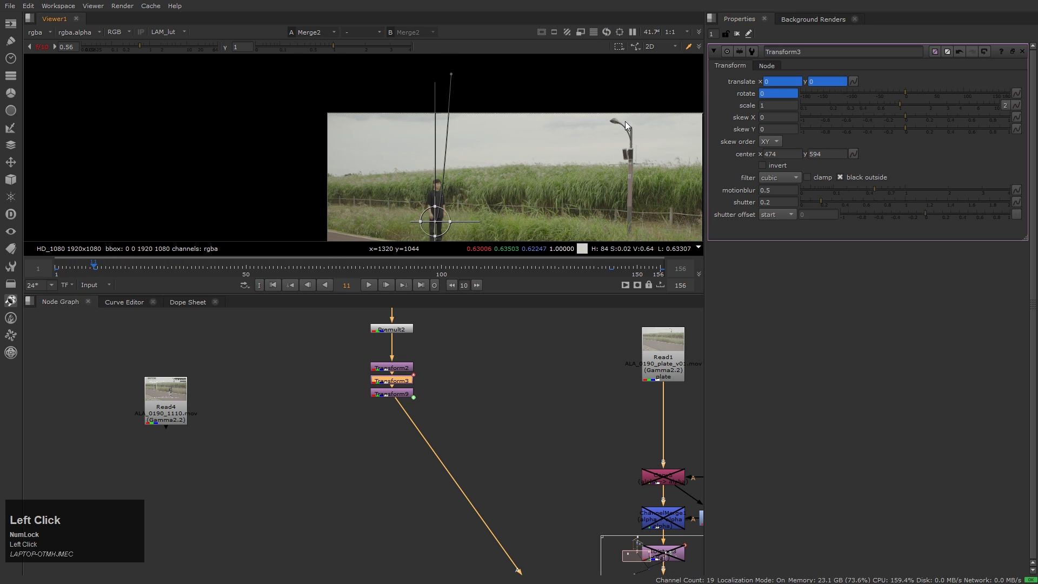
# Play the man's movement near the end of the shot and his drop from the first frame
pyautogui.click(584, 266)
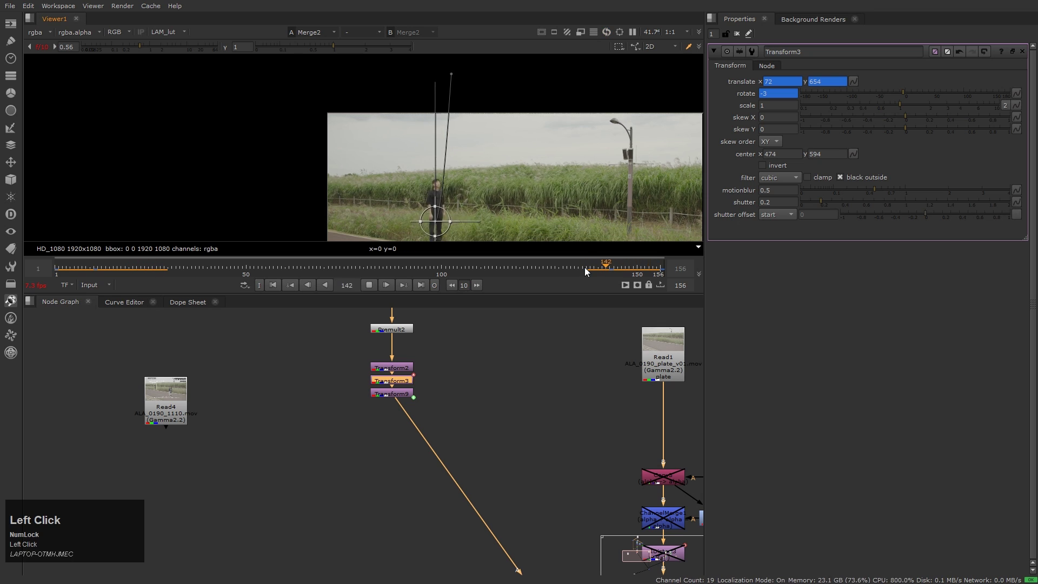
pyautogui.press('Home')
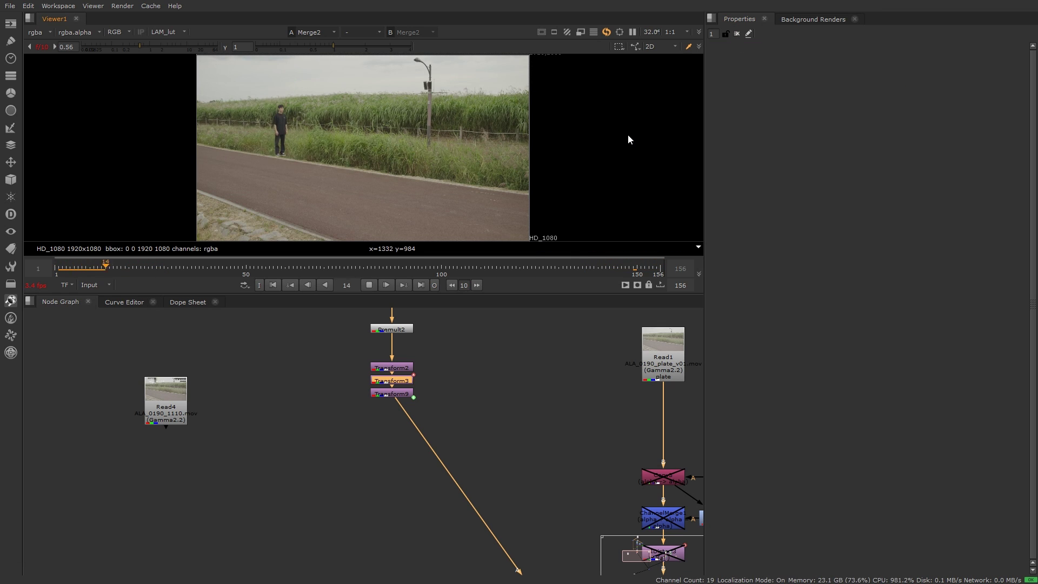
pyautogui.press('k')
pyautogui.click(628, 134)
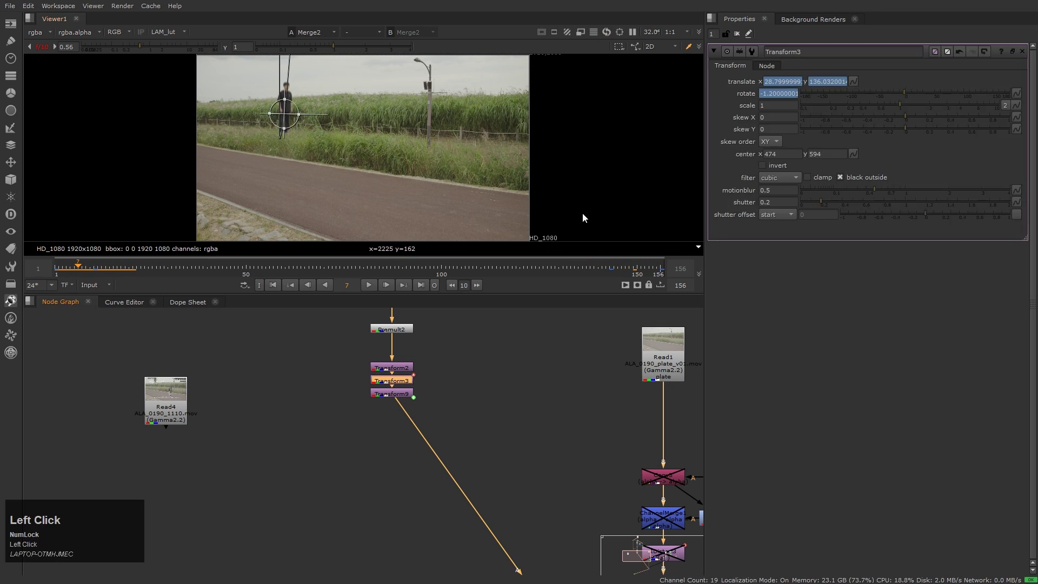
pyautogui.click(95, 267)
pyautogui.press('Home')
pyautogui.press('l')
pyautogui.press('Home')
# Set Transform3's translate X to 20 on frame 1 and replay the drop
pyautogui.scroll(2, 435, 189)
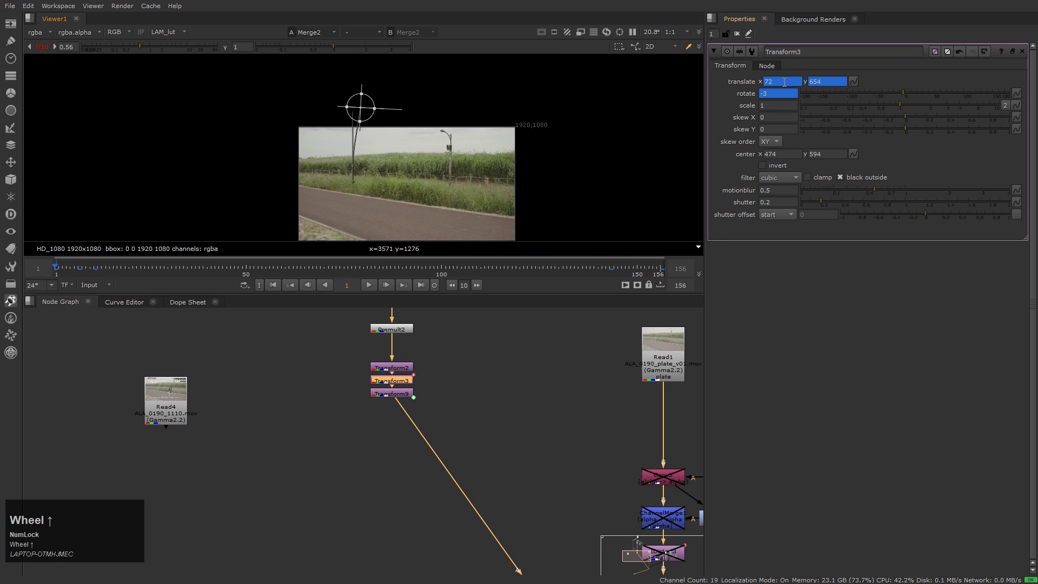
pyautogui.middleClick(470, 164)
pyautogui.press('l')
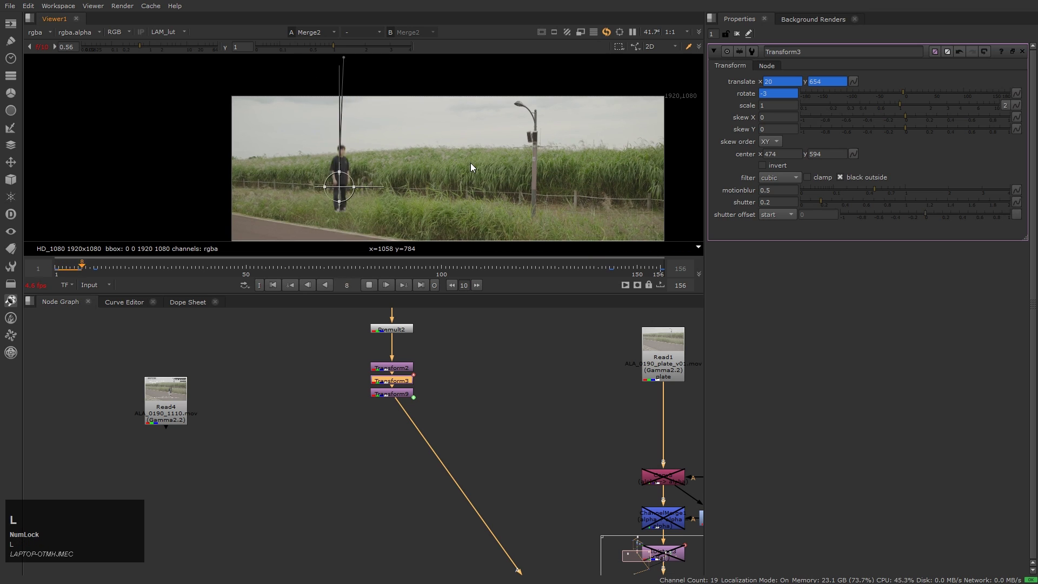
pyautogui.click(556, 139)
pyautogui.scroll(-1, 546, 149)
pyautogui.press('k')
# Add a Grade node below Read1, mask it with Transform9's alpha, and set its gain to 0
pyautogui.scroll(-3, 446, 379)
pyautogui.scroll(2, 429, 419)
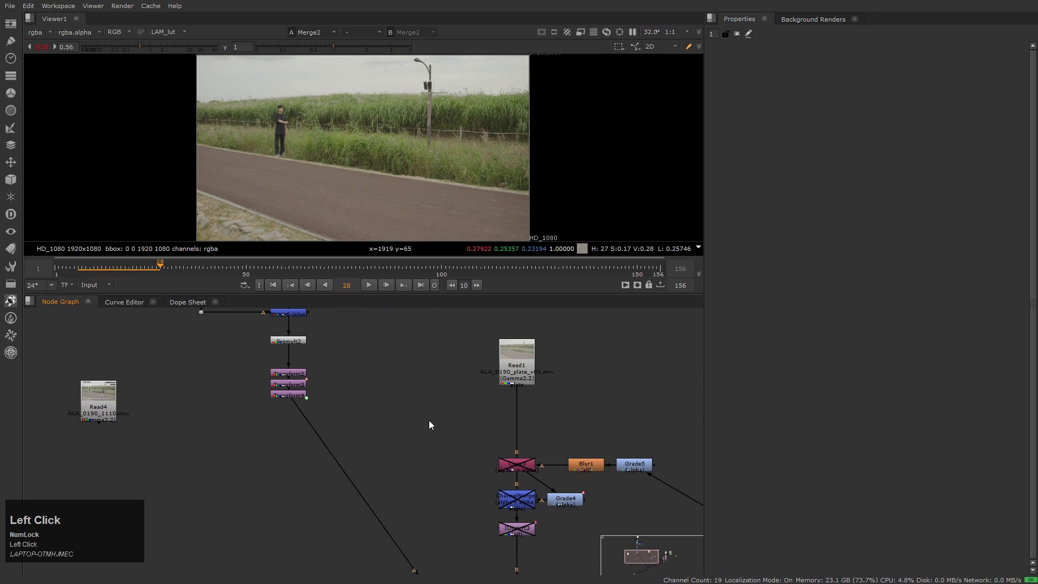
pyautogui.press('g')
pyautogui.click(538, 420)
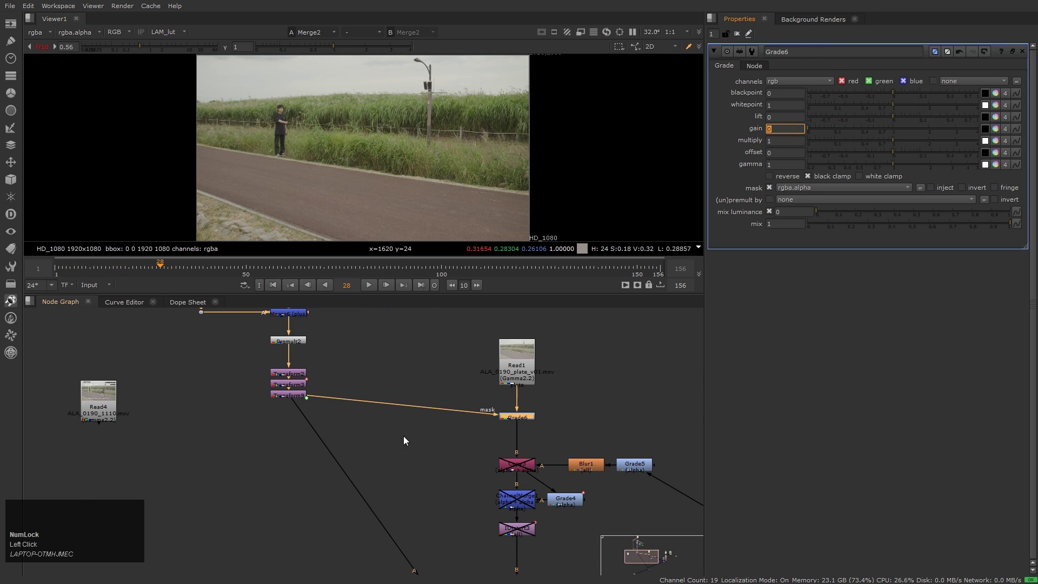
# Insert a Transform node into Grade6's mask connection and offset the black silhouette to about -104, -188
pyautogui.press('t')
pyautogui.click(416, 409)
pyautogui.moveTo(279, 158); pyautogui.dragTo(262, 190)
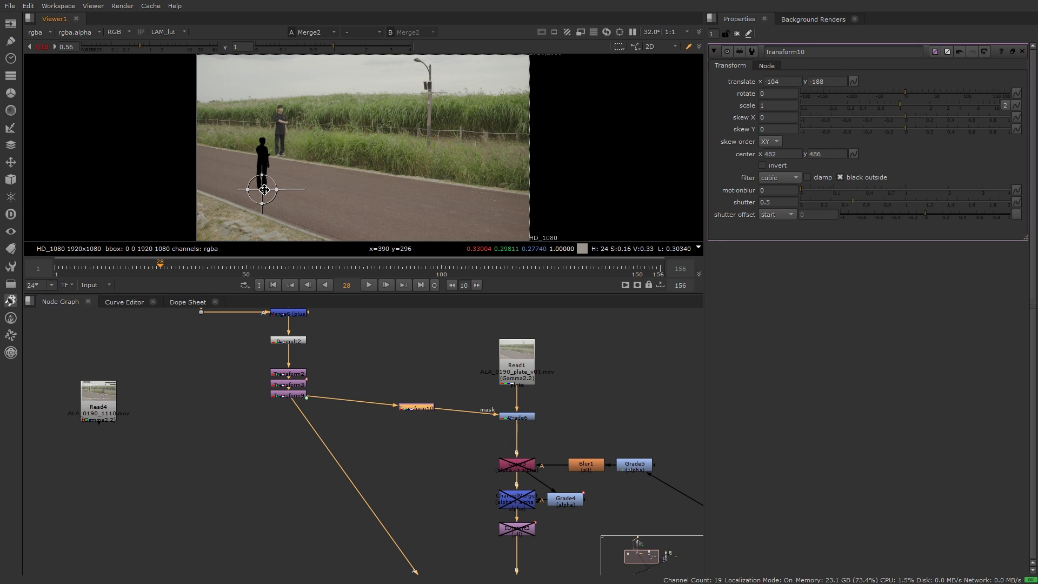
# Re-enable Merge1 to bring the couple back into the composite and check frames where they appear
pyautogui.scroll(-3, 631, 390)
pyautogui.click(414, 268)
pyautogui.click(305, 267)
pyautogui.click(432, 497)
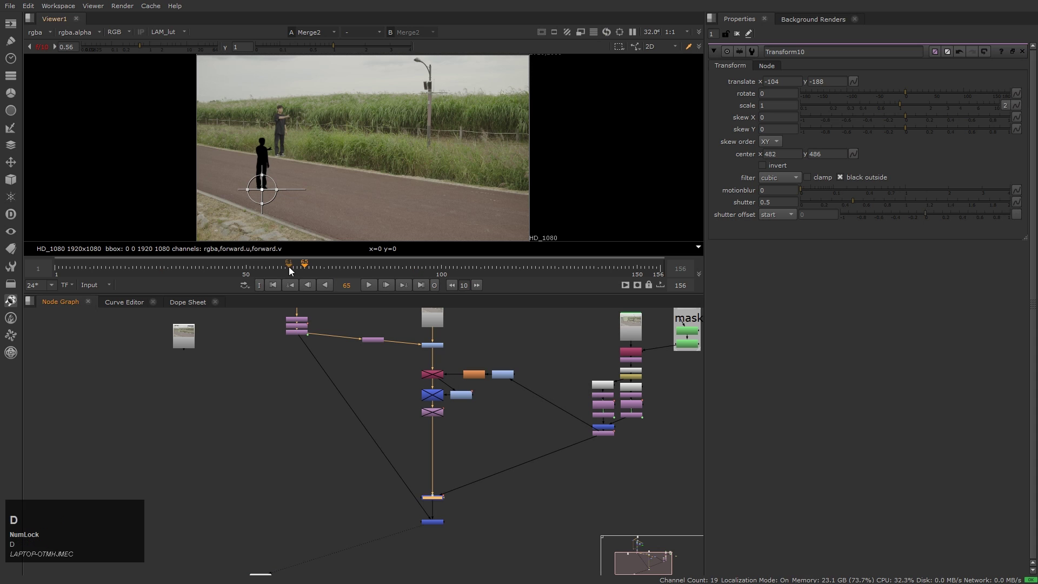
# Move the black silhouette beneath the standing man's feet, with Transform10's translate at about -4, -178
pyautogui.scroll(5, 452, 188)
pyautogui.scroll(-4, 302, 186)
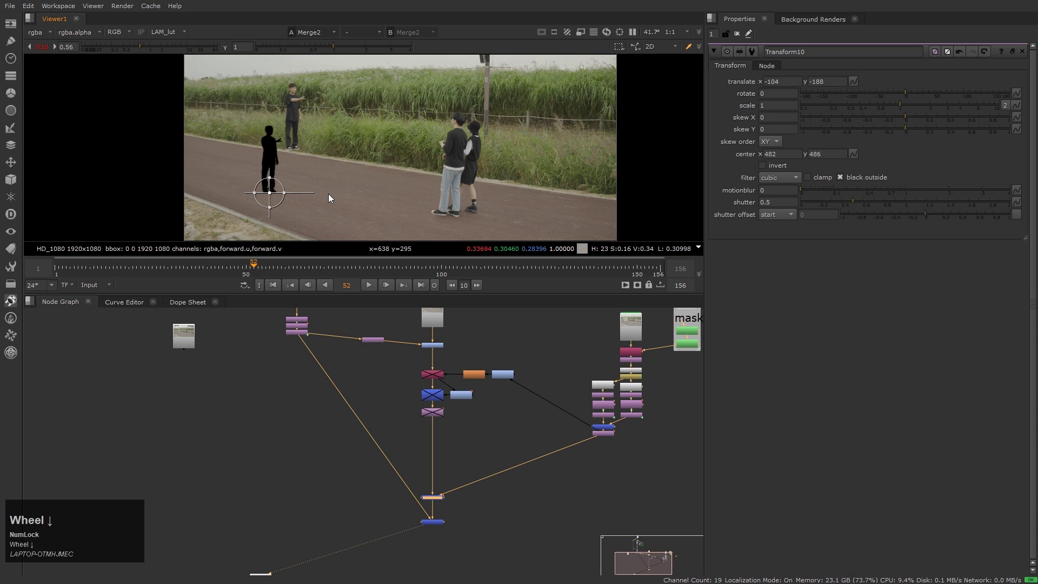
pyautogui.moveTo(269, 193); pyautogui.dragTo(293, 192)
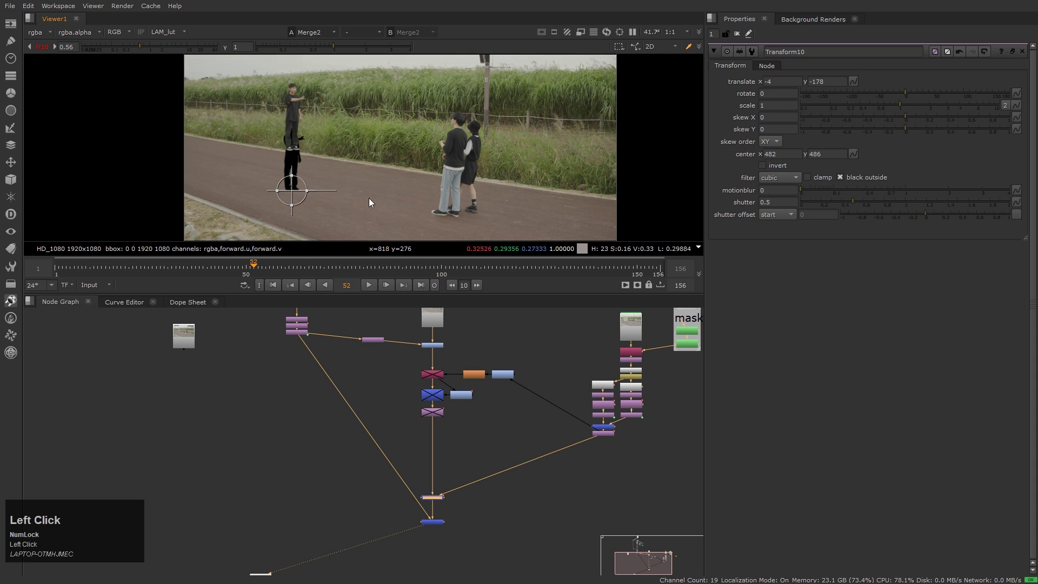
# Fade the man's black silhouette by setting Grade6's mix to 0.1
pyautogui.scroll(3, 424, 346)
pyautogui.doubleClick(440, 342)
pyautogui.click(785, 224)
pyautogui.write('0.1')
pyautogui.press('Return')
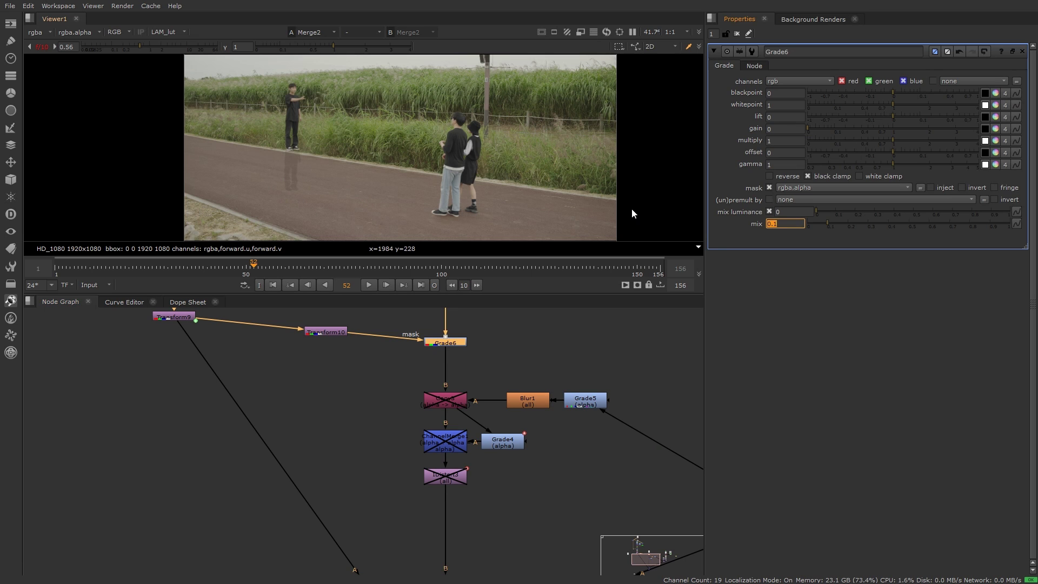
# Shift the shadow silhouette to translate 56, -162 and insert a Blur node after Transform10 to soften the mask
pyautogui.doubleClick(325, 331)
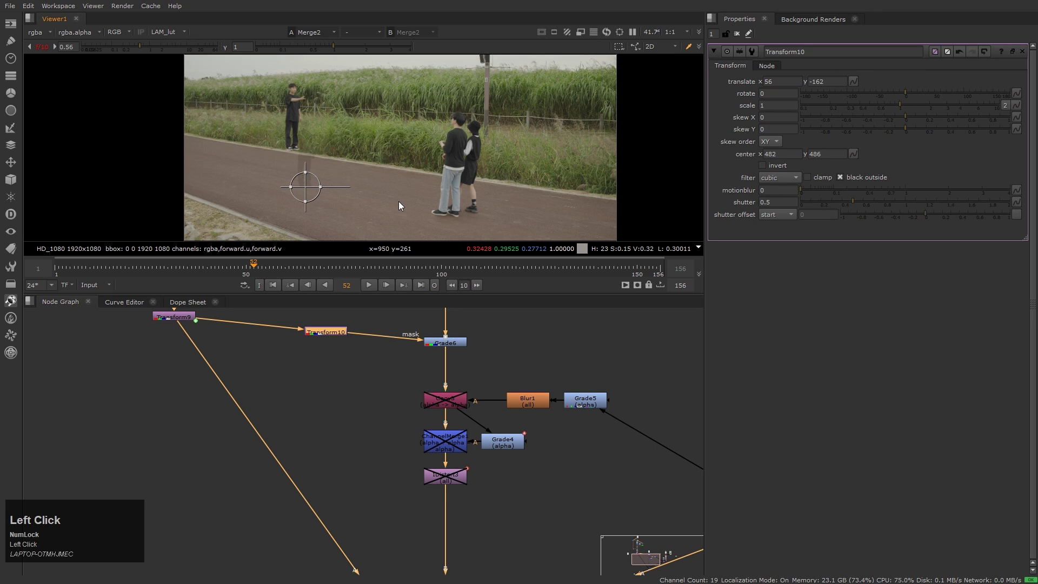
pyautogui.moveTo(325, 331); pyautogui.dragTo(310, 322)
pyautogui.press('b')
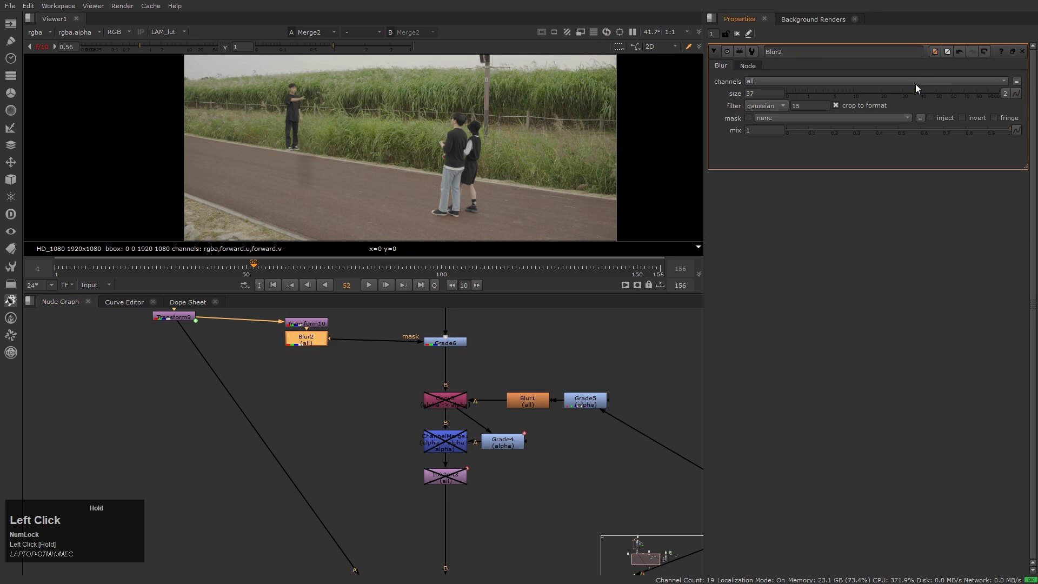
# Rotate the shadow about 71 degrees, move it to translate 128, -160 and play the shot
pyautogui.keyDown('ctrl'); pyautogui.click(319, 134); pyautogui.keyUp('ctrl')
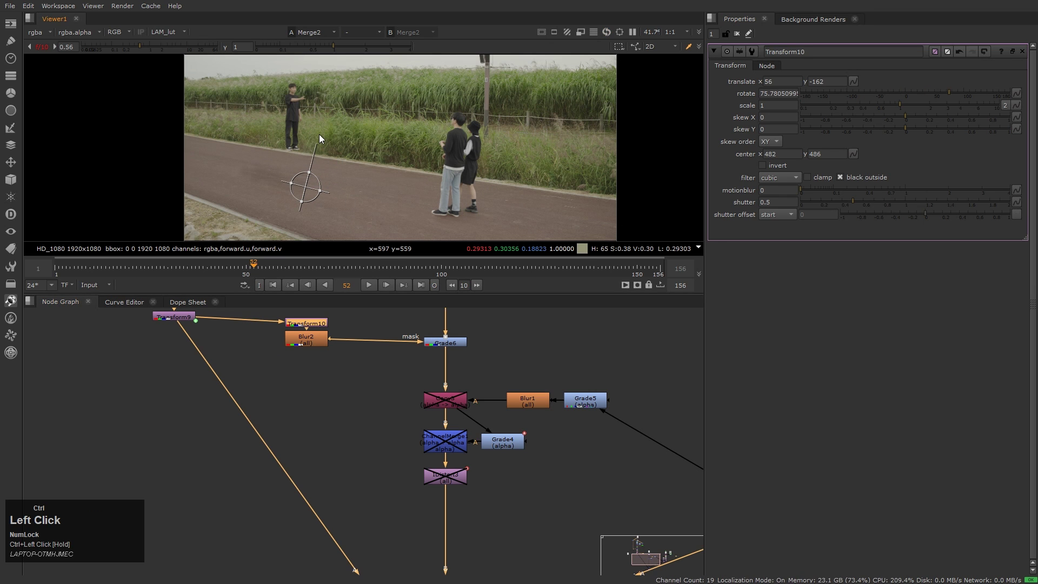
pyautogui.moveTo(328, 190); pyautogui.dragTo(323, 188)
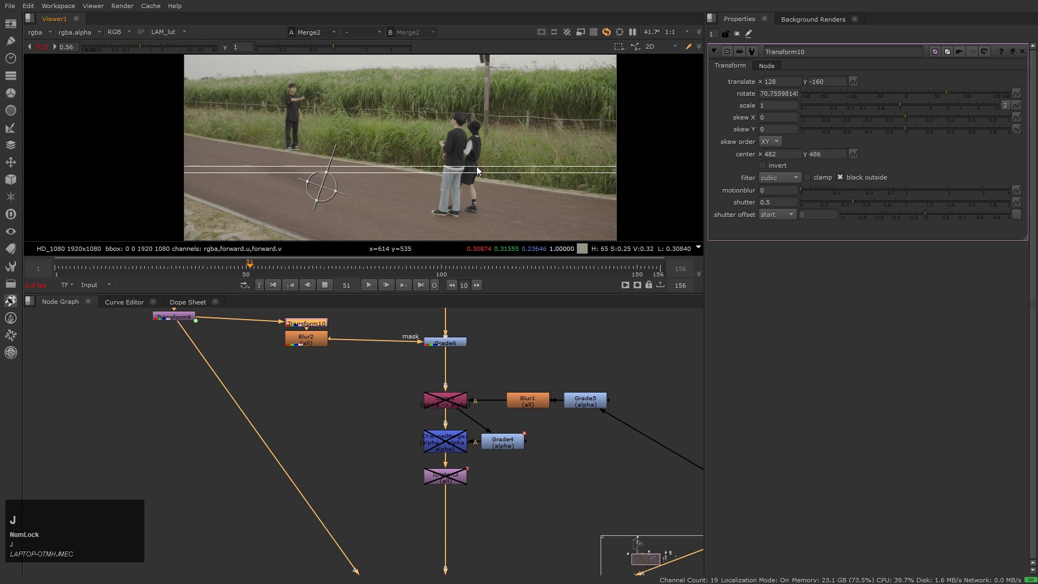
pyautogui.click(149, 267)
pyautogui.press('Home')
pyautogui.press('l')
# Set Blur2's size to 25.5 and Grade6's mix to 0.03, and play from the first frame
pyautogui.doubleClick(306, 338)
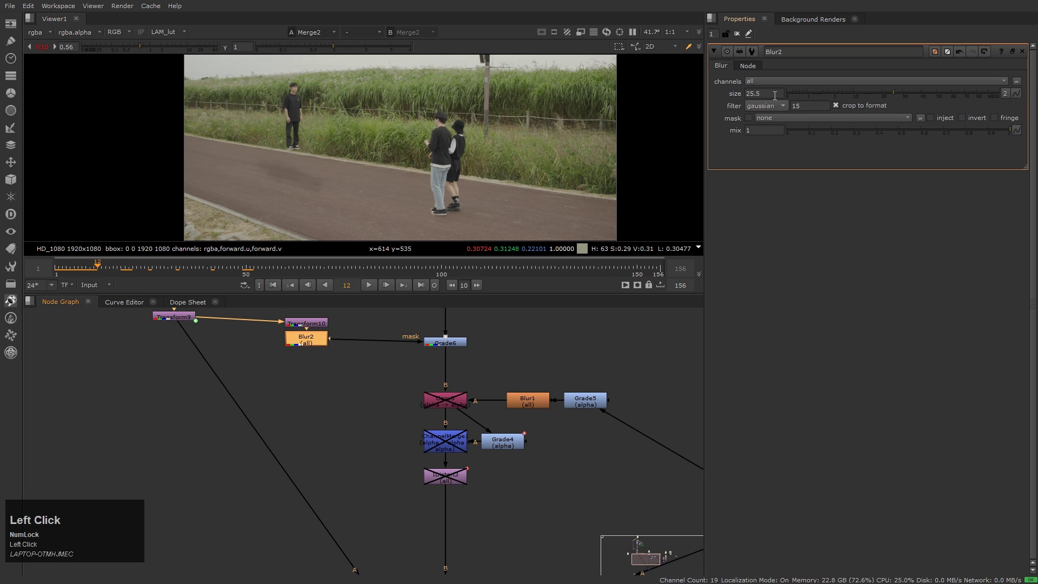
pyautogui.doubleClick(444, 340)
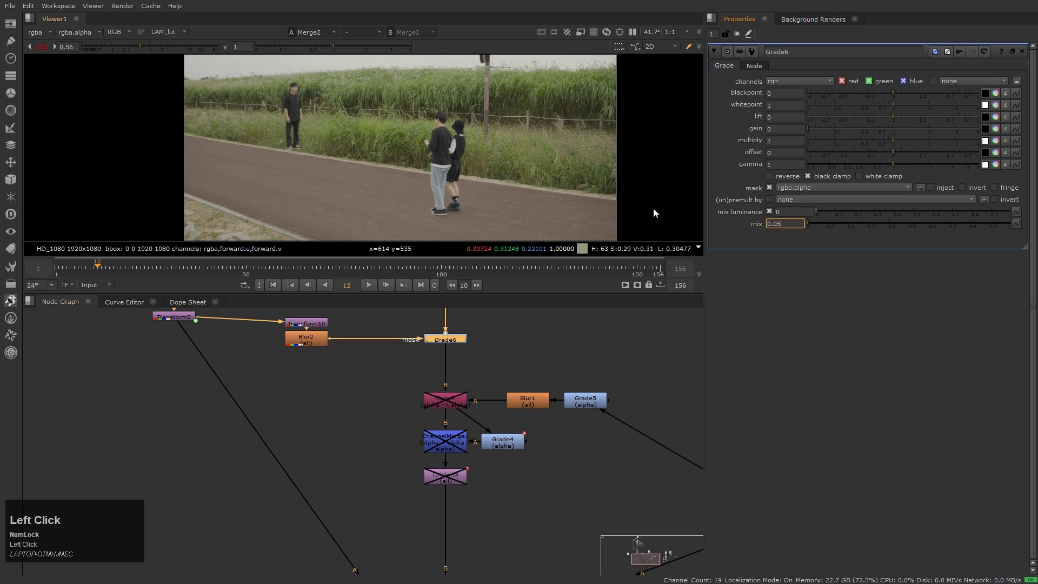
pyautogui.press('Home')
pyautogui.press('l')
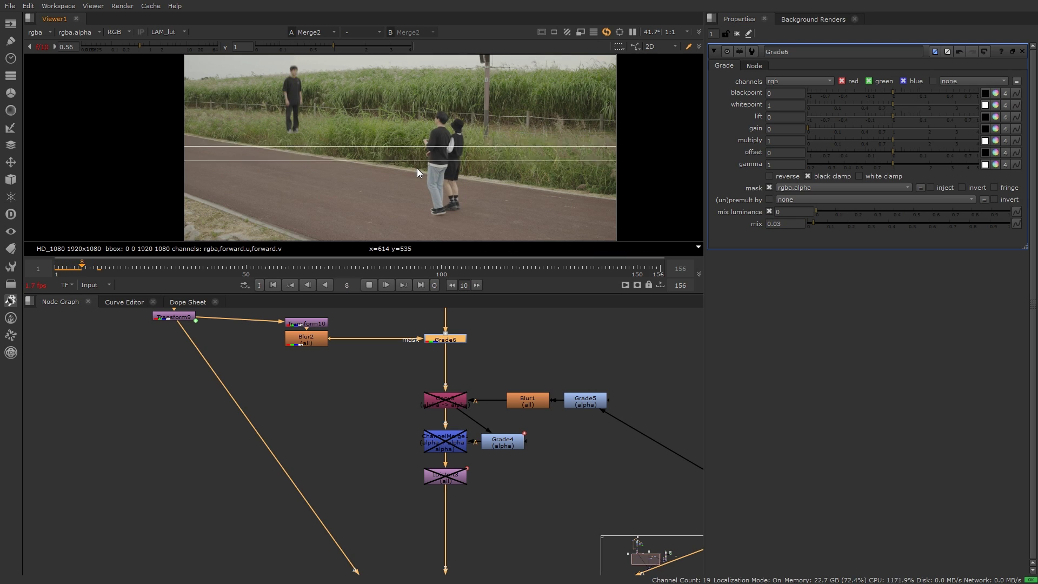
# Play back the composite and examine the softened shadow and the nodes around the merges
pyautogui.doubleClick(305, 338)
pyautogui.press('l')
pyautogui.middleClick(480, 190)
pyautogui.middleClick(501, 397)
pyautogui.scroll(-2, 478, 432)
pyautogui.scroll(2, 478, 433)
pyautogui.click(469, 394)
pyautogui.scroll(-2, 370, 455)
pyautogui.scroll(3, 555, 429)
pyautogui.click(555, 429)
pyautogui.middleClick(446, 199)
pyautogui.middleClick(445, 199)
# Add a CameraShake node below Merge2
pyautogui.click(521, 482)
pyautogui.scroll(-3, 500, 476)
pyautogui.press('Tab')
pyautogui.write('camera')
pyautogui.press('Down')
pyautogui.press('Return')
pyautogui.moveTo(529, 465); pyautogui.dragTo(524, 498, button='middle')
pyautogui.click(464, 514)
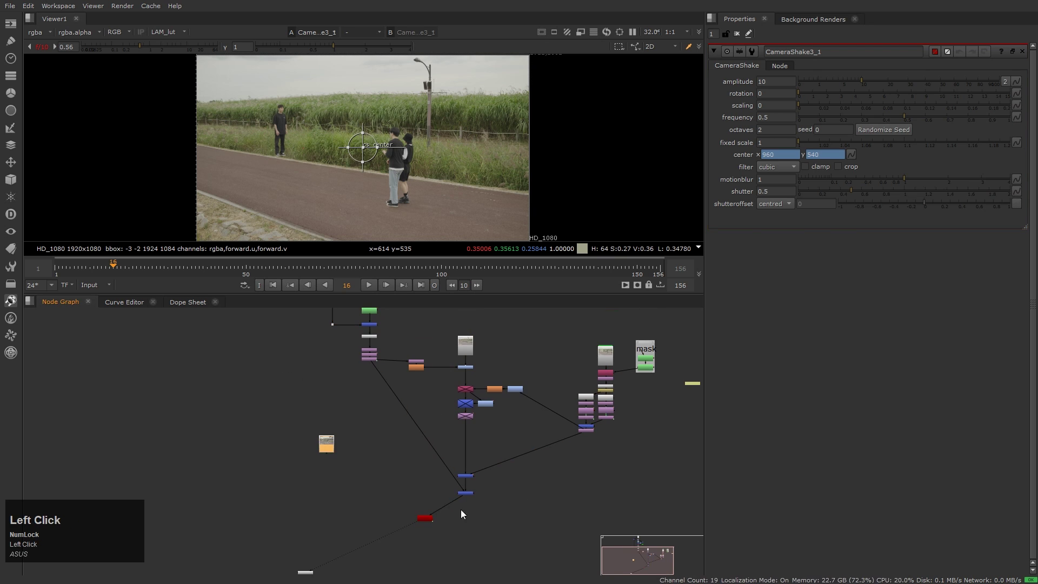
# Move CameraShake3_1 onto the output of the Read4 reference clip and play the shaken footage
pyautogui.moveTo(427, 513); pyautogui.dragTo(330, 484)
pyautogui.click(523, 183)
pyautogui.press('l')
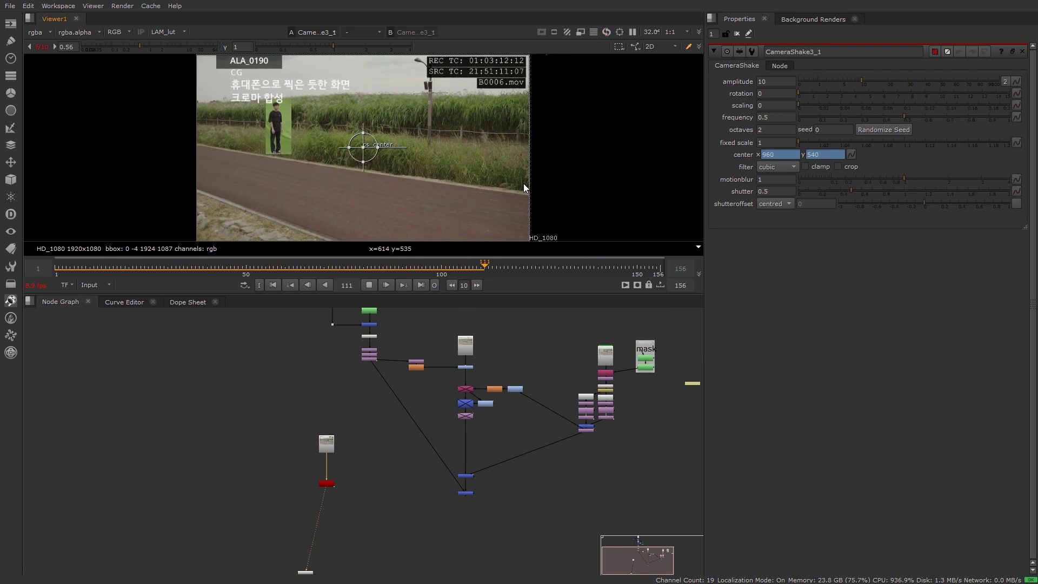
# Add a Transform node below CameraShake3_1 and place its pivot on the couple, at about 1142, 496
pyautogui.moveTo(430, 503); pyautogui.dragTo(447, 424, button='middle')
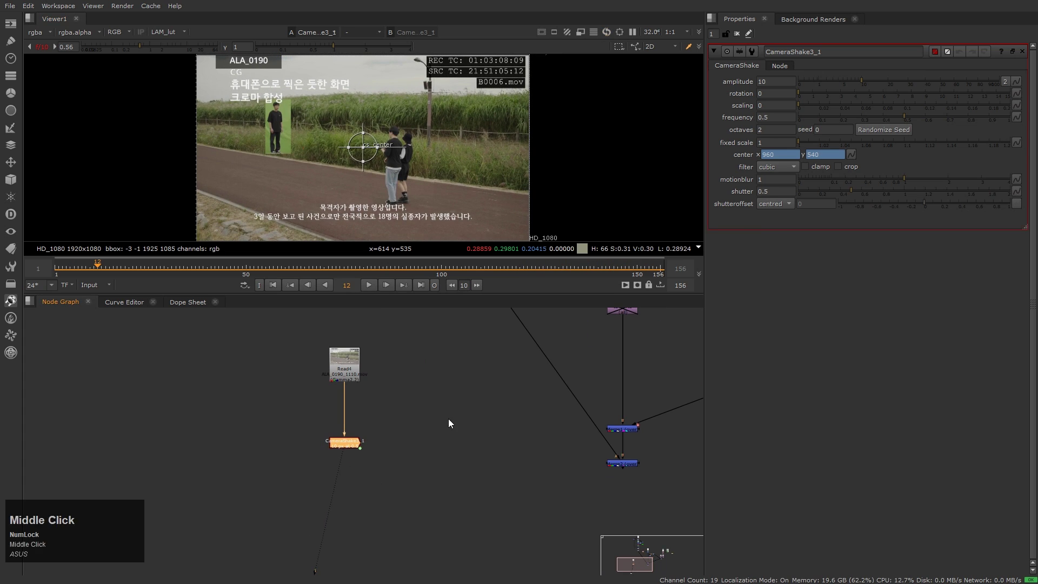
pyautogui.click(343, 444)
pyautogui.press('t')
pyautogui.keyDown('ctrl'); pyautogui.moveTo(362, 147); pyautogui.dragTo(394, 155); pyautogui.keyUp('ctrl')
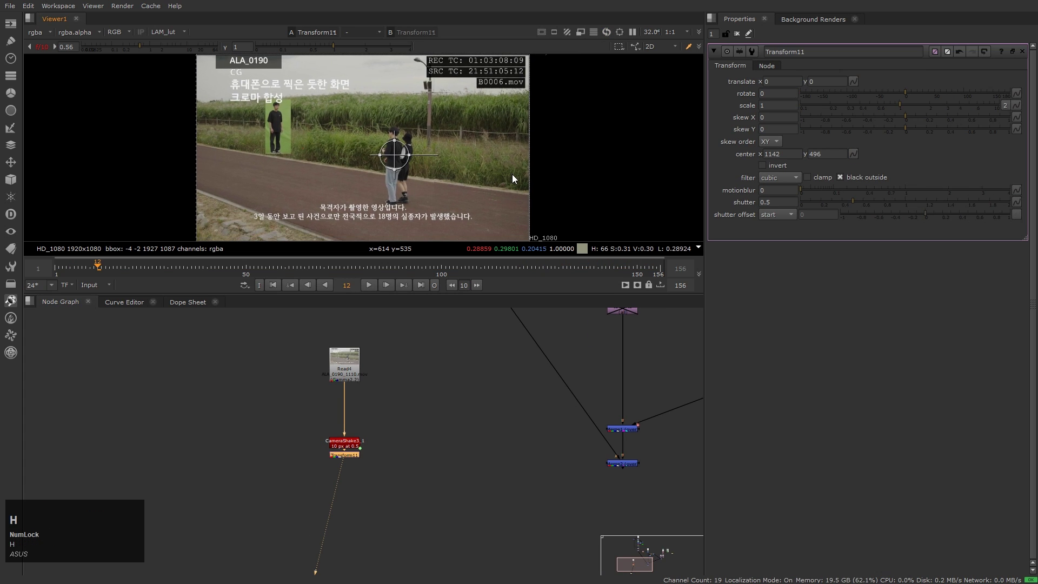
# Set Transform11's scale to 2 and reframe the couple with translate at about -116, 106
pyautogui.press('Home')
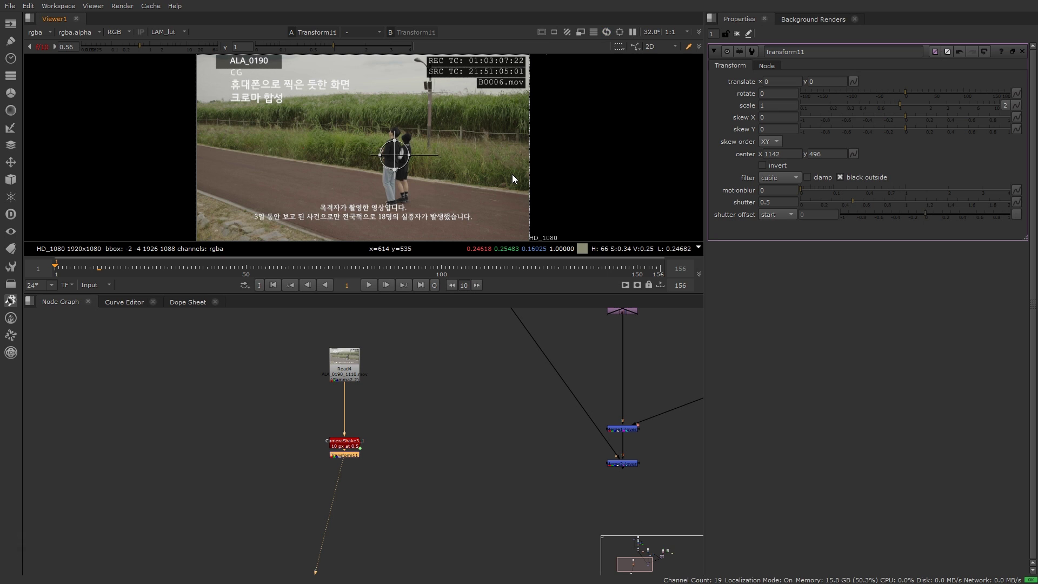
pyautogui.doubleClick(780, 105)
pyautogui.write('2')
pyautogui.press('Return')
pyautogui.press('l')
pyautogui.moveTo(394, 155); pyautogui.dragTo(374, 137)
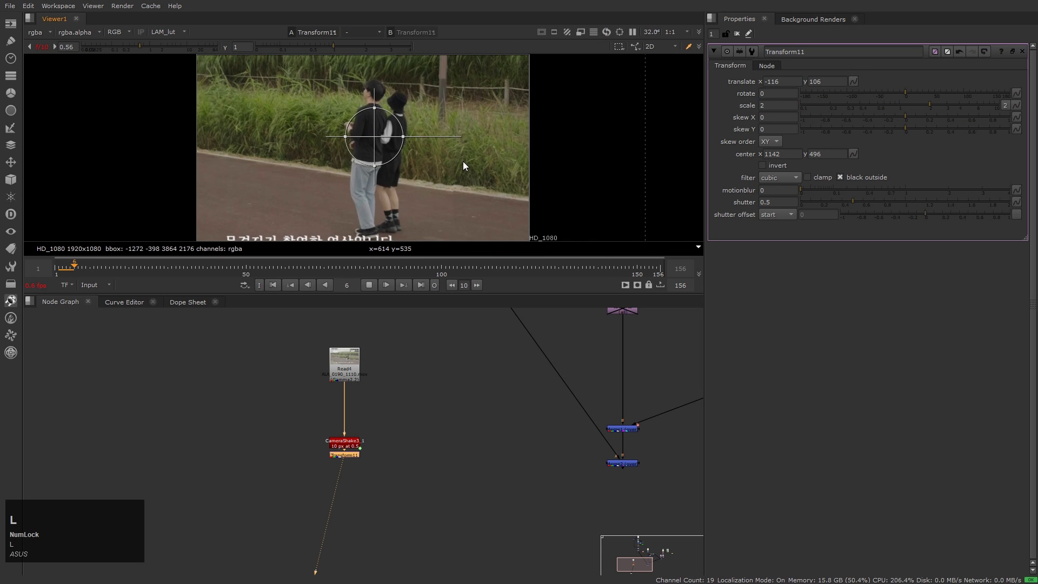
# Keyframe Transform11's reframing from the first frame, starting at translate -85, 40, and play it back
pyautogui.moveTo(463, 163); pyautogui.dragTo(461, 154)
pyautogui.scroll(-3, 460, 154)
pyautogui.press('Home')
pyautogui.rightClick(854, 82)
pyautogui.click(871, 86)
pyautogui.middleClick(385, 157)
pyautogui.click(384, 157)
pyautogui.middleClick(546, 183)
pyautogui.press('l')
pyautogui.press('Home')
# Retime the early Transform11 keyframes to about frame 17 and play the camera move
pyautogui.click(188, 302)
pyautogui.moveTo(253, 309); pyautogui.dragTo(257, 309)
pyautogui.press('l')
pyautogui.click(60, 301)
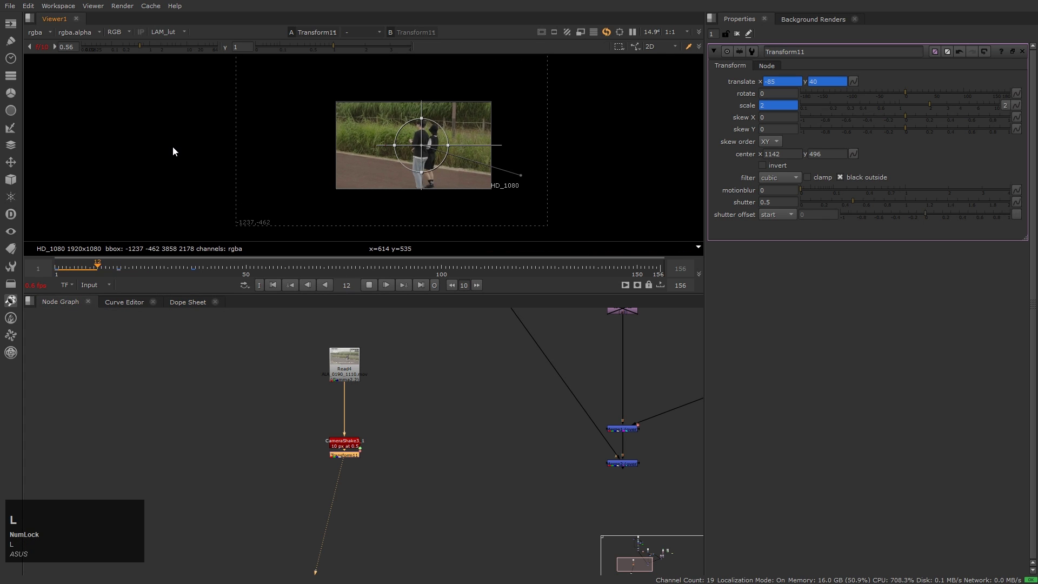
# Keyframe Transform11's translate at -375, 180 around frame 96 and at 1060, -325 around frame 111
pyautogui.moveTo(188, 272); pyautogui.dragTo(229, 269)
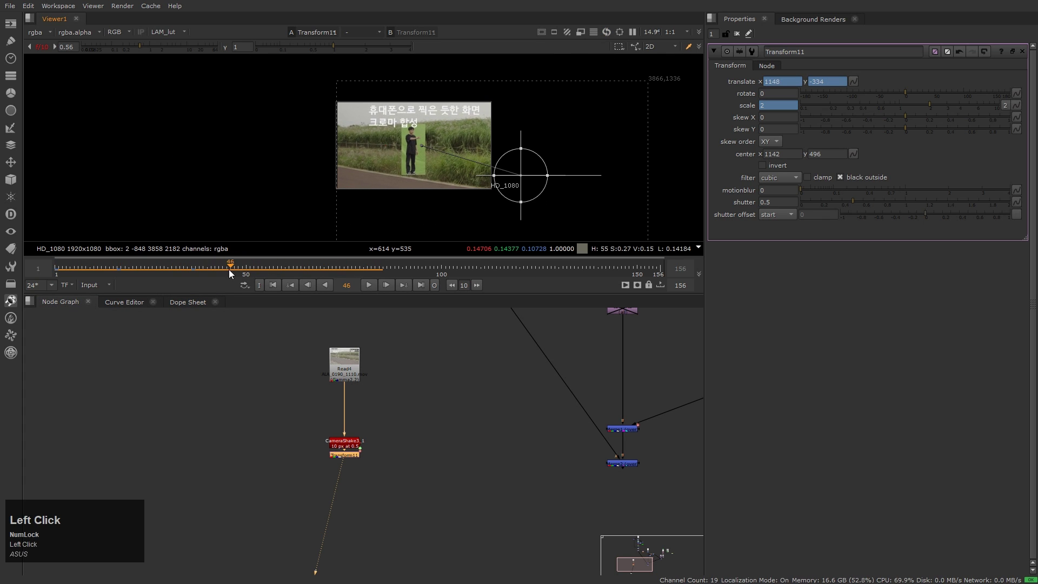
pyautogui.click(183, 269)
pyautogui.press('l')
pyautogui.press('k')
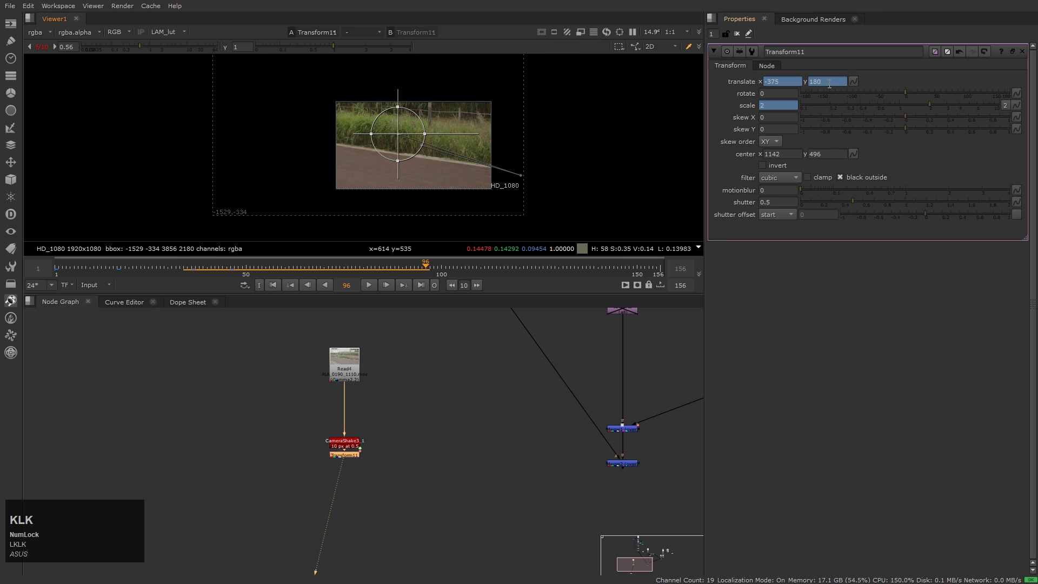
pyautogui.click(59, 268)
pyautogui.press('l')
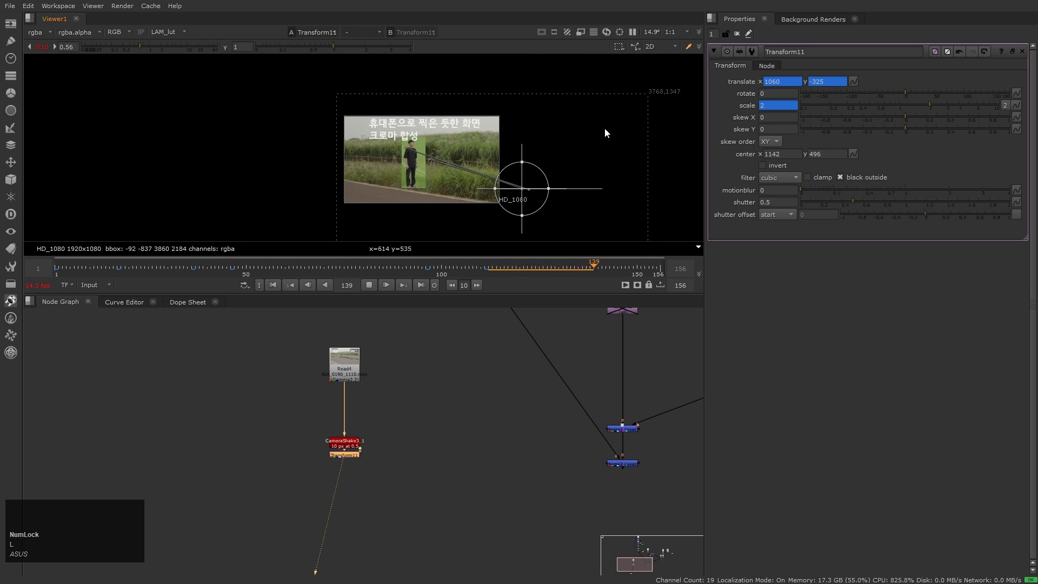
# Move Transform11's keyframes near frame 35 two frames earlier and play back the pan
pyautogui.click(116, 267)
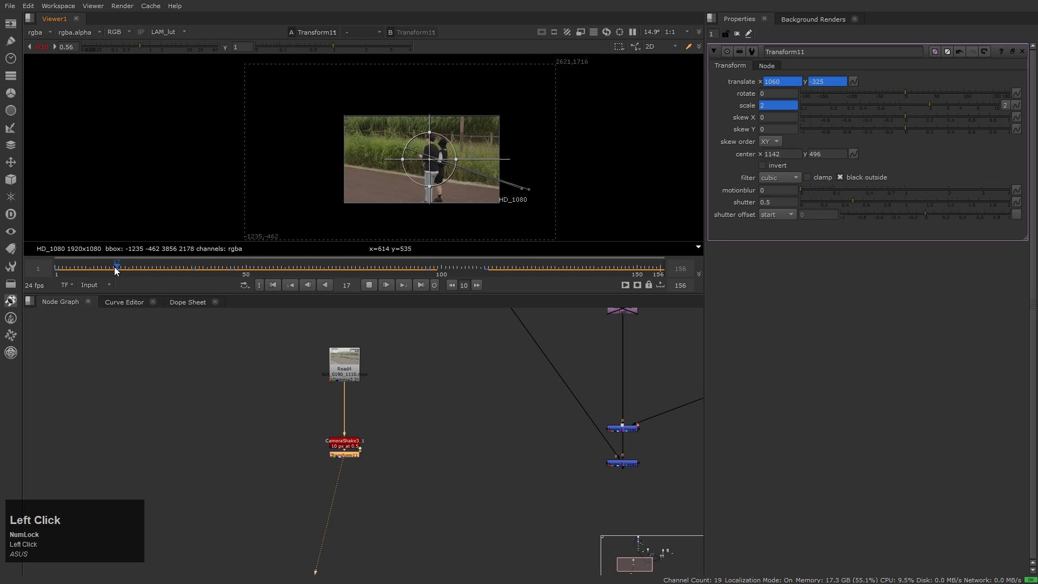
pyautogui.moveTo(103, 267); pyautogui.dragTo(246, 268)
pyautogui.click(187, 301)
pyautogui.click(360, 345)
pyautogui.moveTo(318, 346); pyautogui.dragTo(312, 345)
pyautogui.press('l')
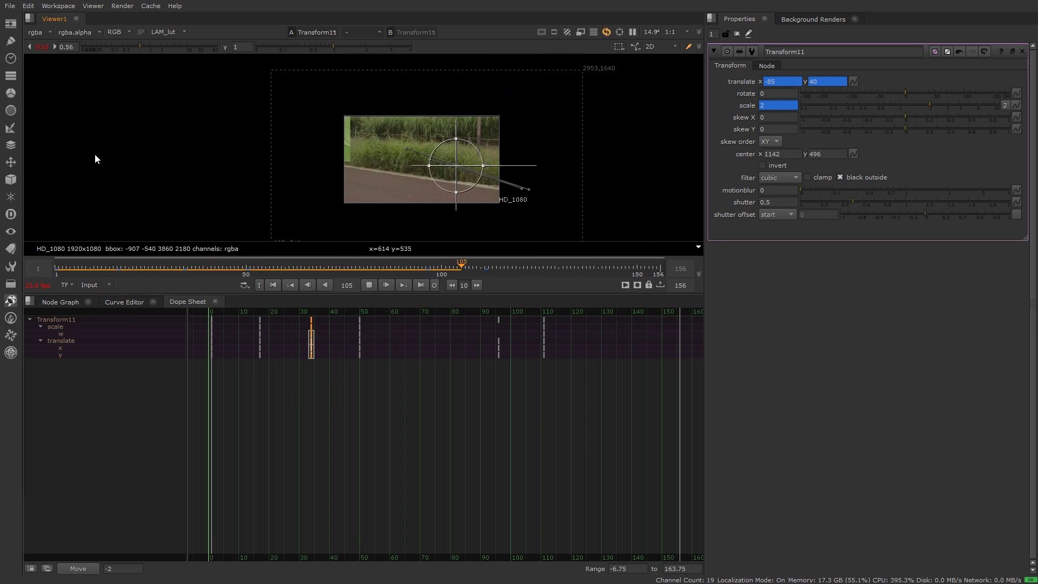
pyautogui.press('k')
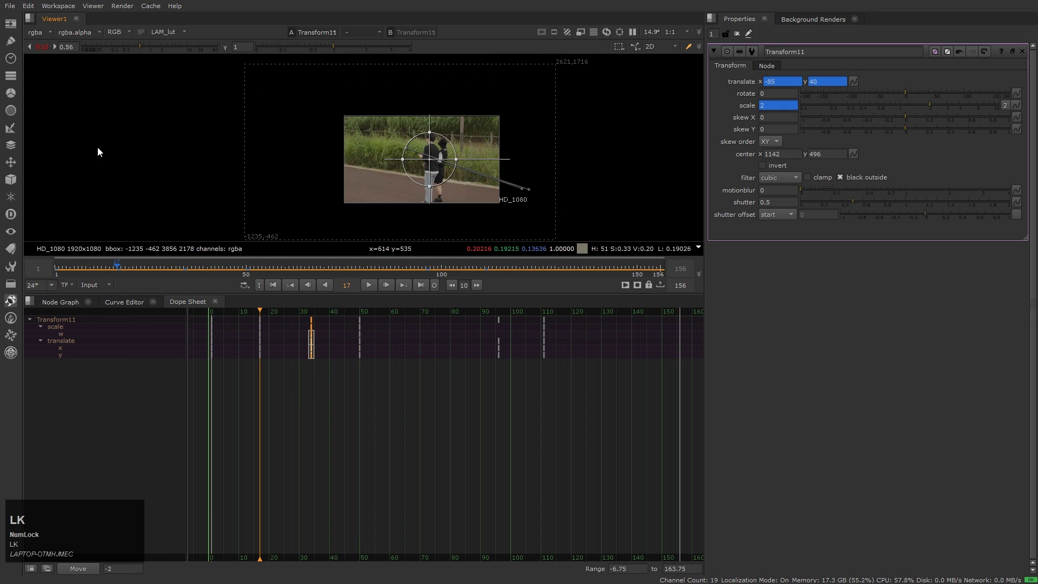
pyautogui.press('Right')
pyautogui.moveTo(429, 160); pyautogui.dragTo(481, 173)
pyautogui.hotkey('ctrl', 'z')
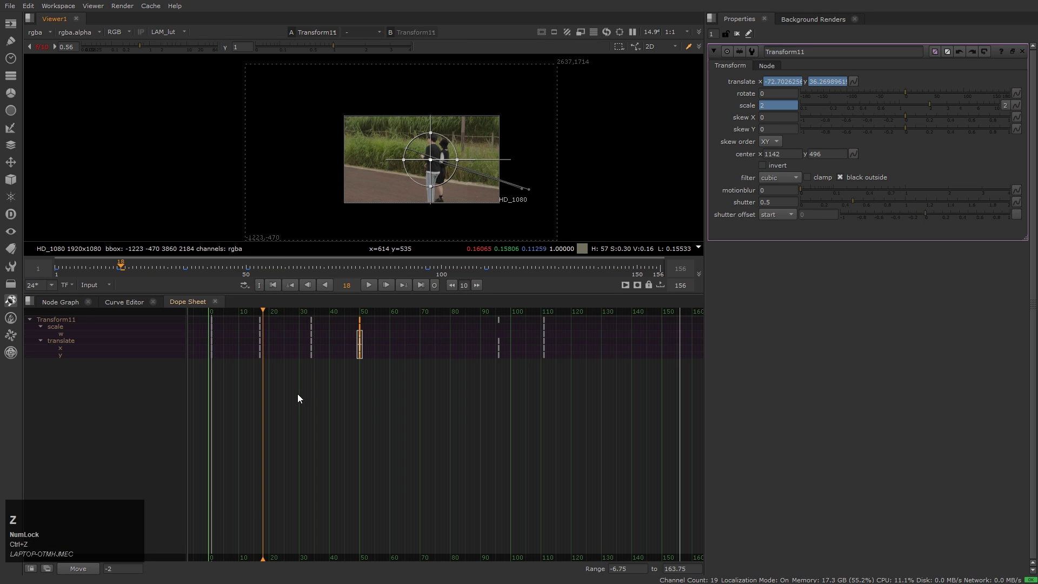
pyautogui.press('Left')
# Move Transform11's last keyframes 14 frames later, to about frame 125, and play back the move
pyautogui.click(566, 145)
pyautogui.press('l')
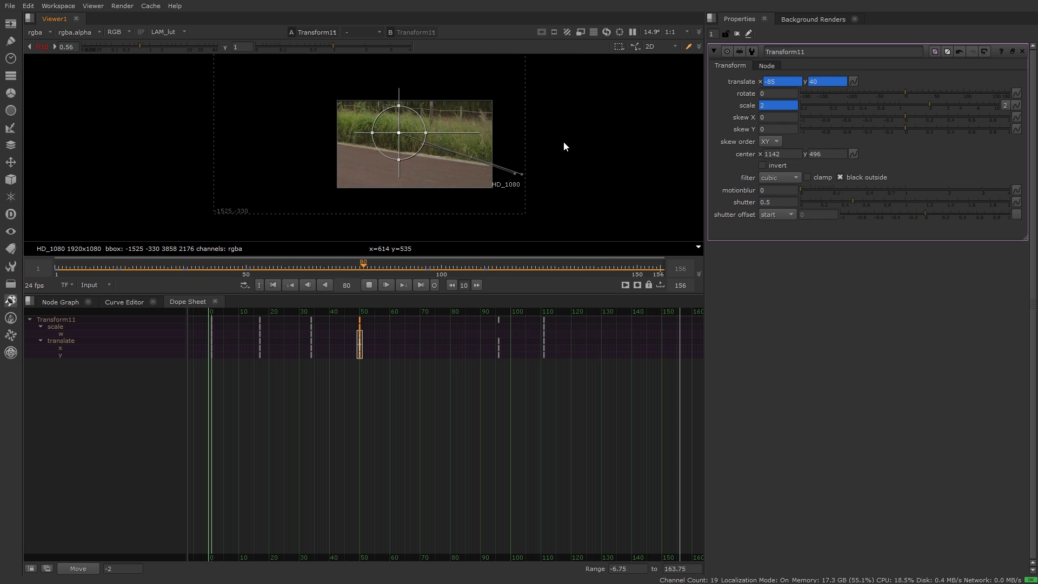
pyautogui.press('k')
pyautogui.press('l')
pyautogui.press('k')
pyautogui.moveTo(544, 346); pyautogui.dragTo(586, 346)
pyautogui.press('l')
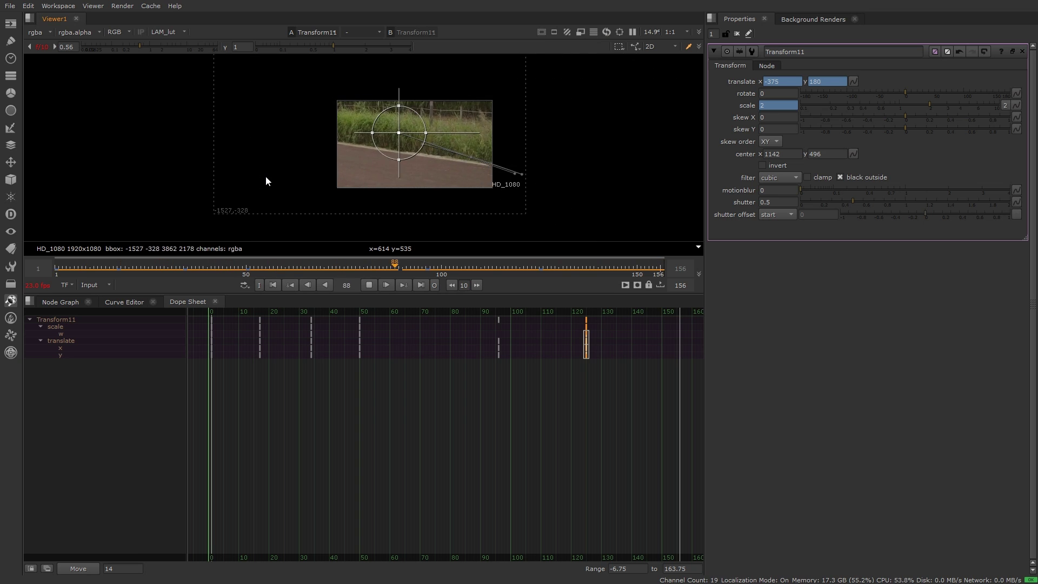
pyautogui.press('l')
pyautogui.press('k')
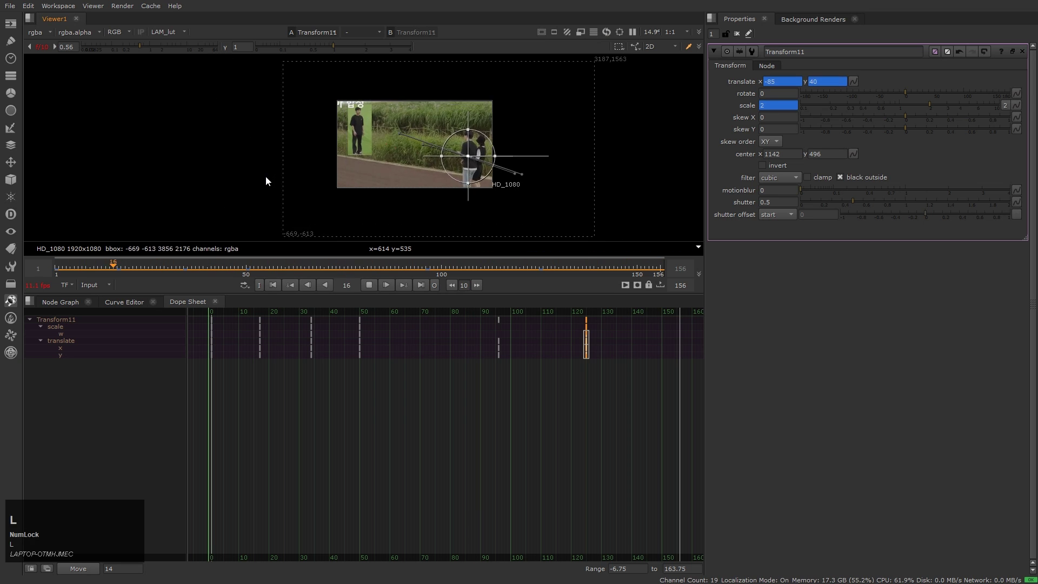
# Keyframe Transform11's translate at 10, 25 on frame 4 and check the opening move
pyautogui.click(327, 165)
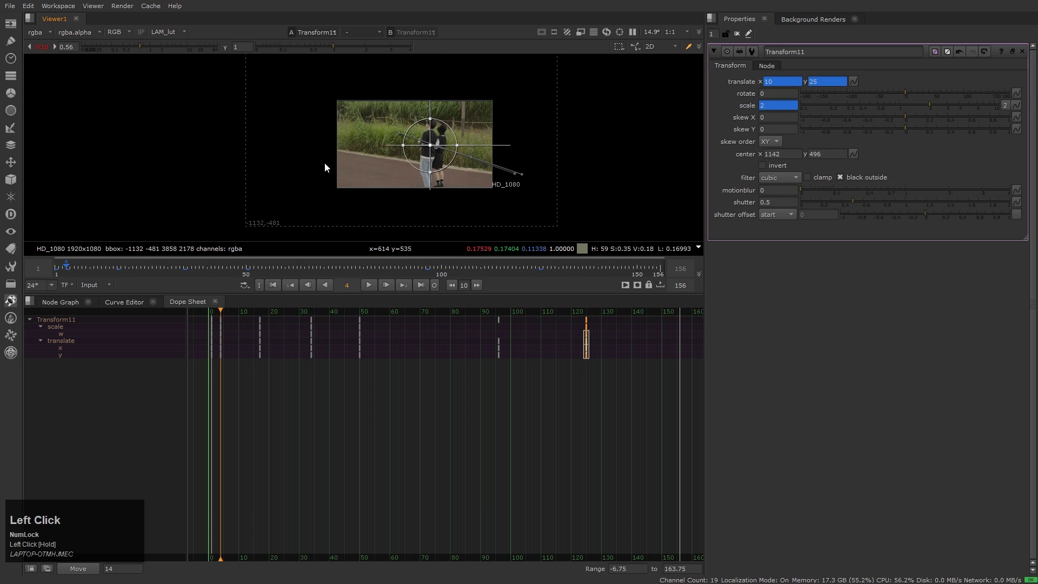
pyautogui.press('l')
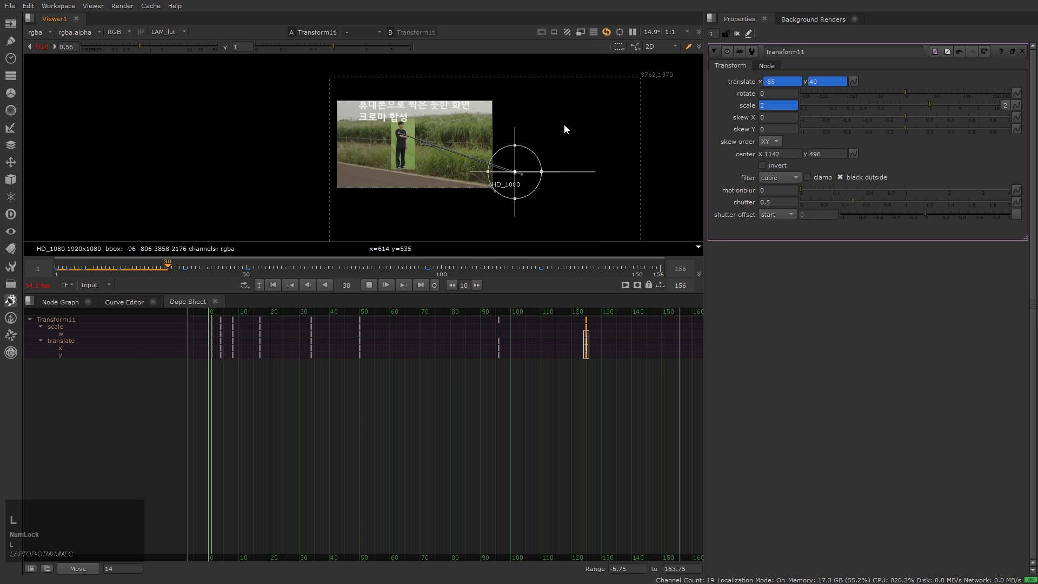
pyautogui.press('Home')
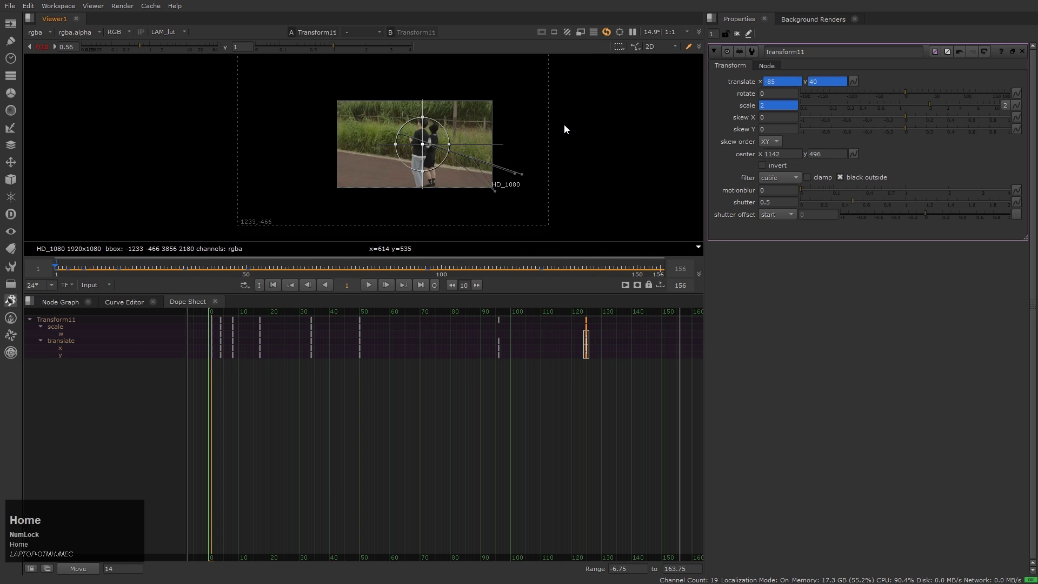
# Move the frame 4 keyframes of Transform11 three frames earlier onto frame 1 and play back
pyautogui.click(215, 378)
pyautogui.press('l')
pyautogui.press('k')
pyautogui.click(219, 354)
pyautogui.moveTo(219, 354); pyautogui.dragTo(210, 354)
pyautogui.press('l')
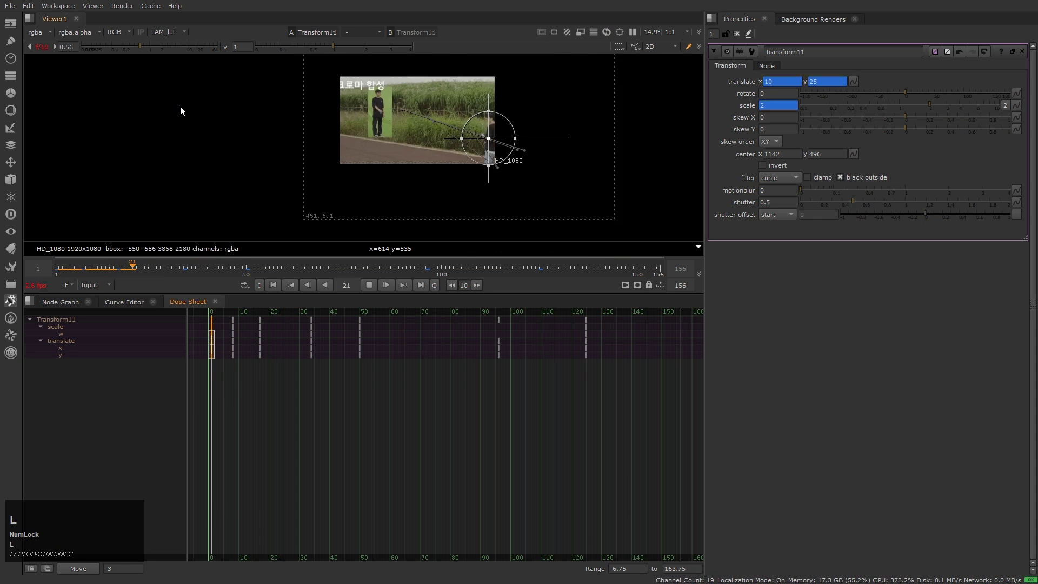
# Step back through the opening frames, remove Transform11's extra keyframes near frame 8, and replay the camera move
pyautogui.press('k')
pyautogui.press('Left')
pyautogui.press('Left')
pyautogui.press('Left')
pyautogui.press('Left')
pyautogui.press('Left')
pyautogui.press('Left')
pyautogui.press('Left')
pyautogui.press('Left')
pyautogui.press('Left')
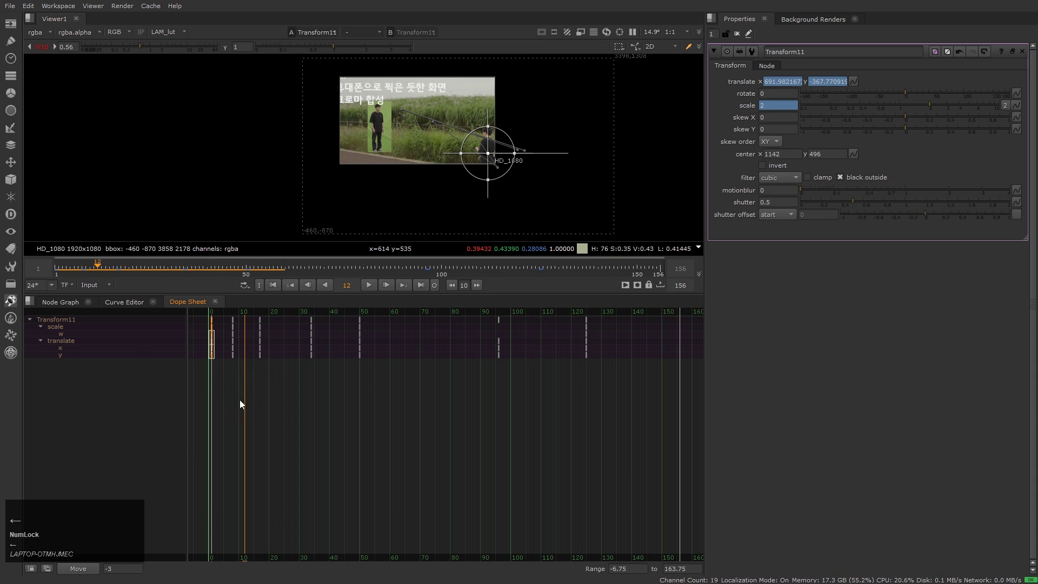
pyautogui.press('l')
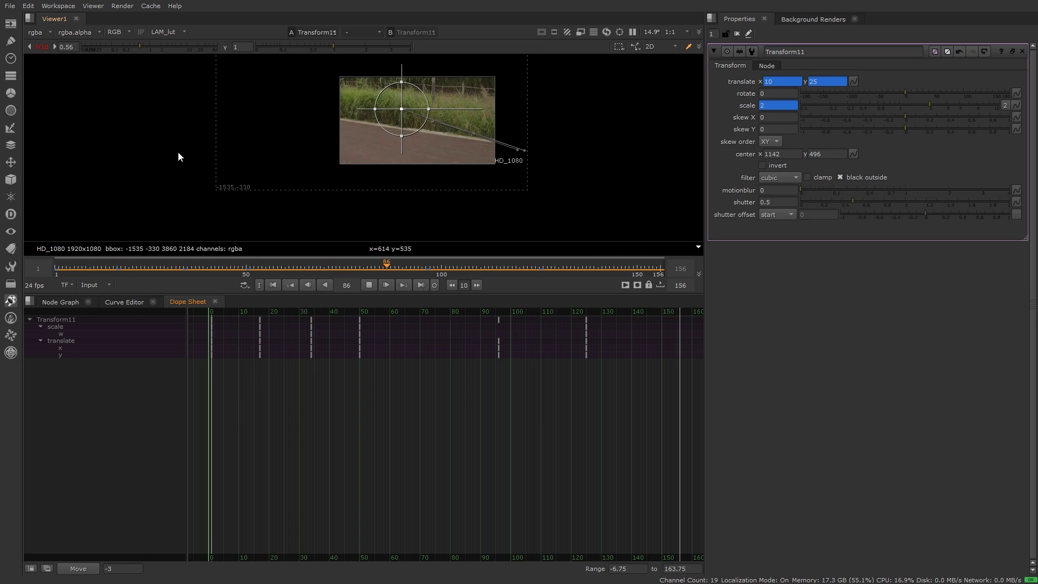
pyautogui.press('k')
# Set CameraShake3_1's amplitude to 20, add a Crop node below Transform11, and play the result
pyautogui.middleClick(340, 434)
pyautogui.scroll(3, 557, 427)
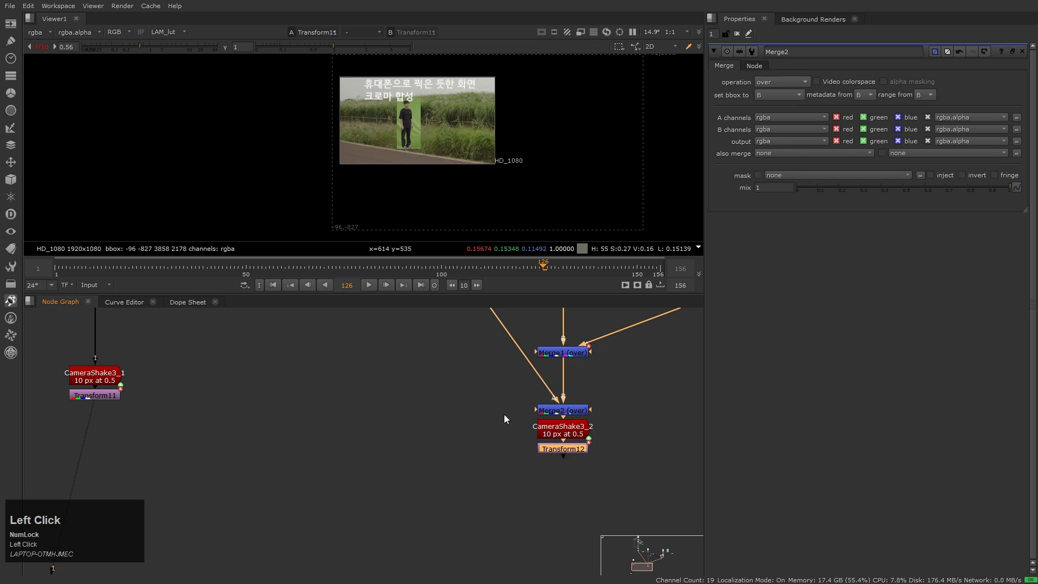
pyautogui.press('Tab')
pyautogui.write('crop')
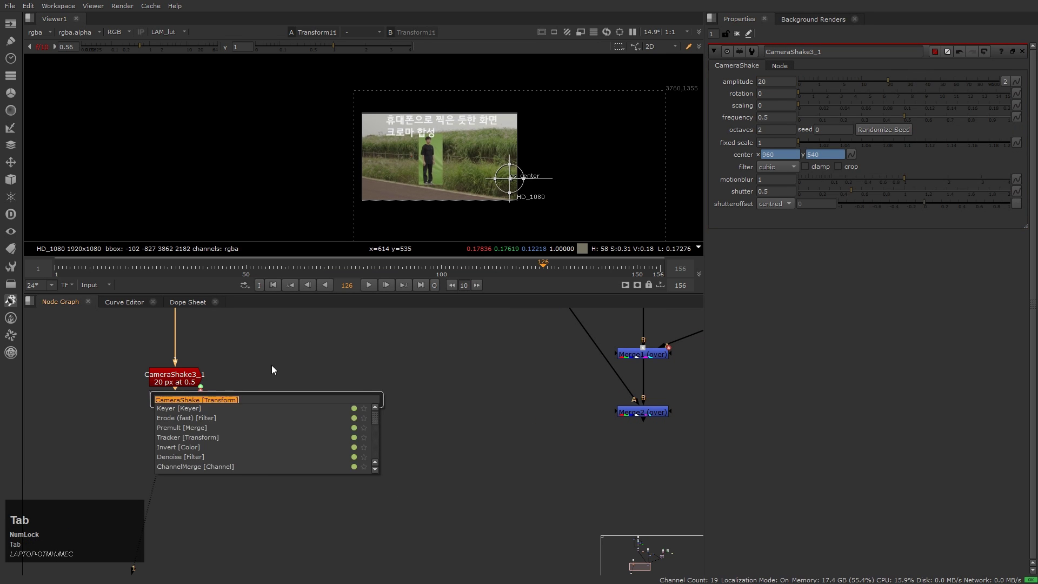
pyautogui.press('Return')
pyautogui.click(575, 158)
pyautogui.press('l')
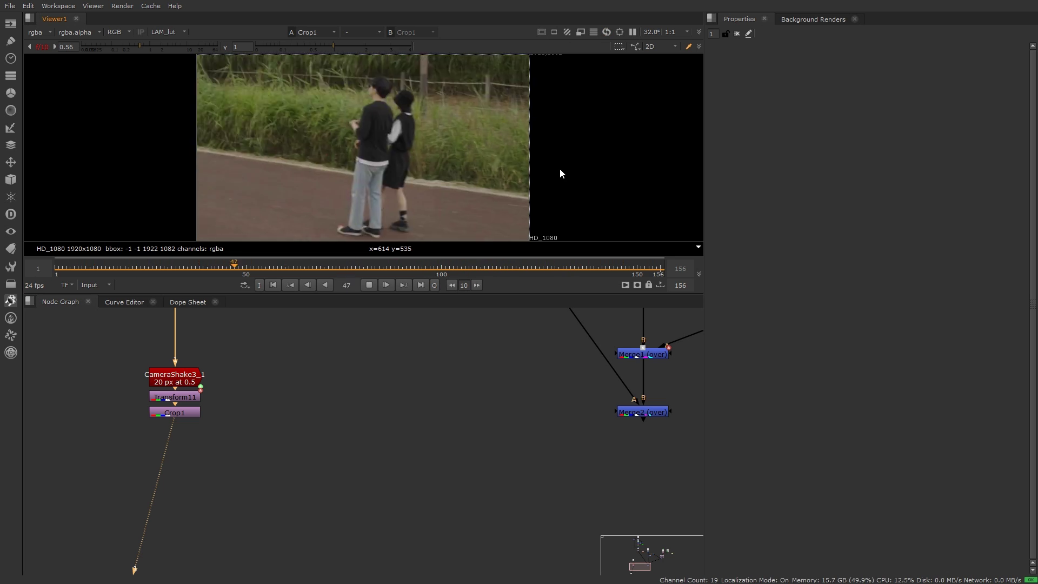
# Set CameraShake3_1's frequency to 0.1 and play back the shaking camera move
pyautogui.doubleClick(175, 378)
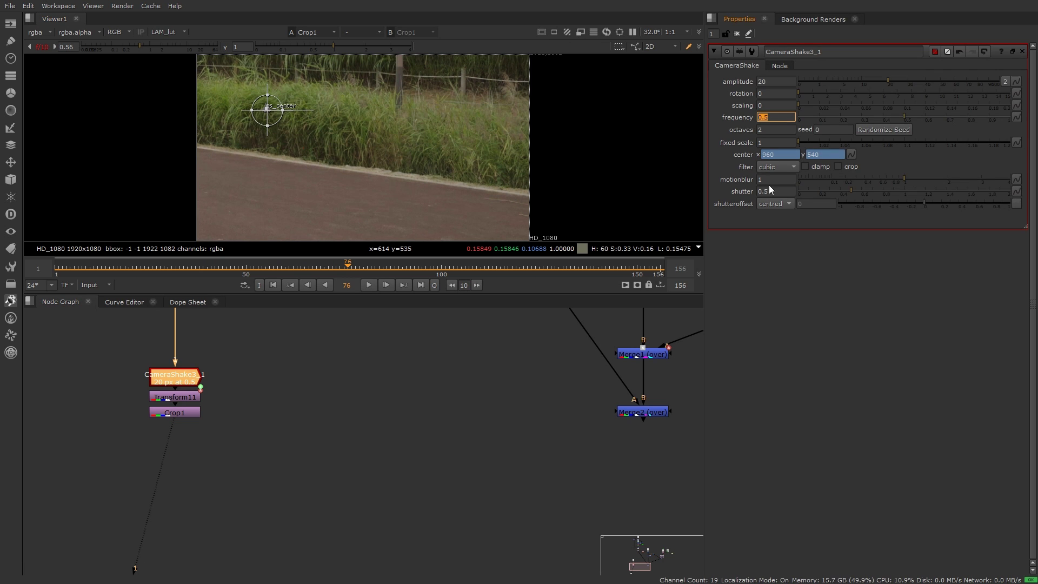
pyautogui.write('0.1')
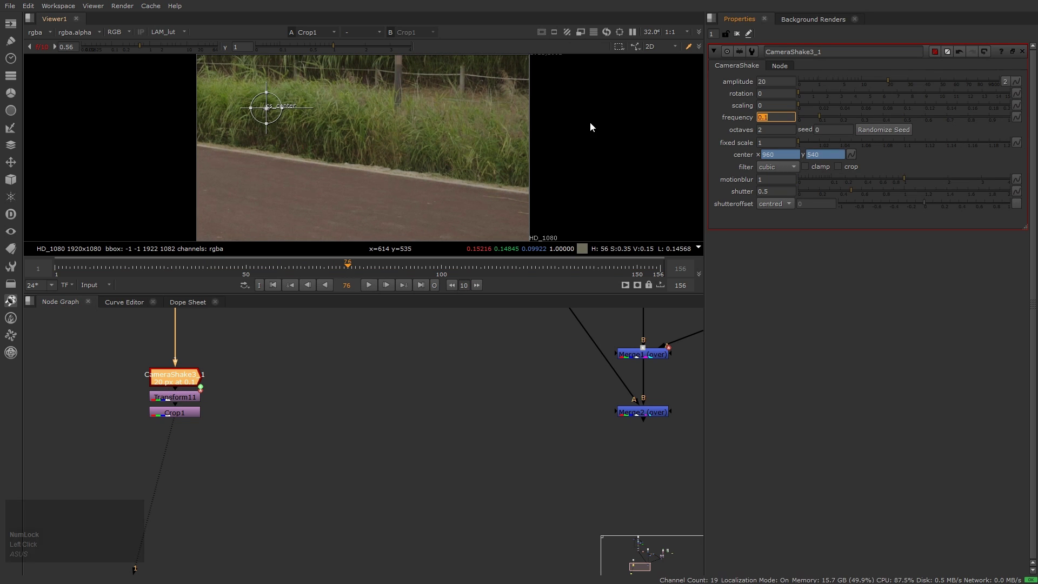
pyautogui.press('Return')
pyautogui.press('l')
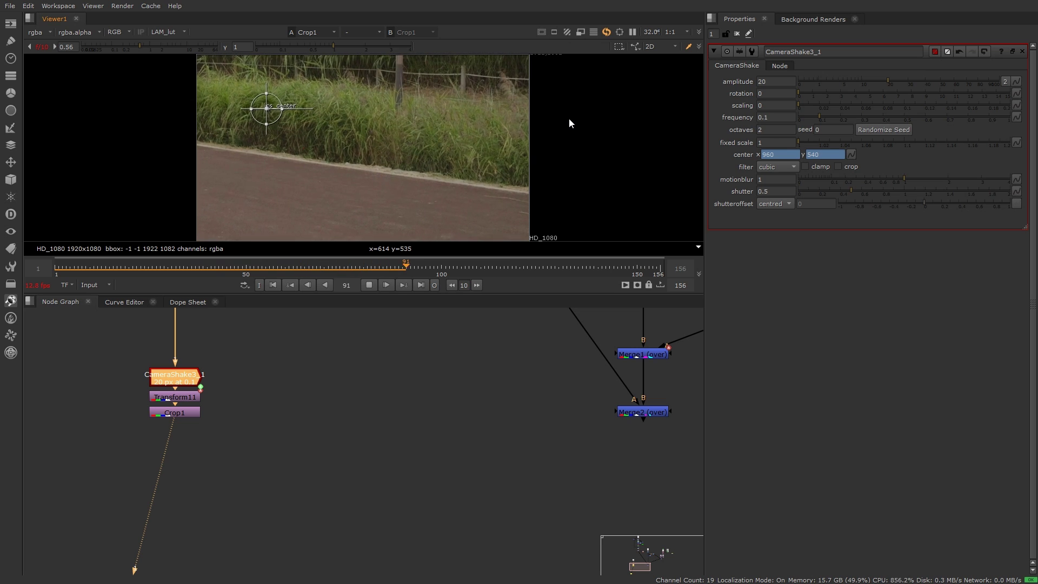
pyautogui.press('Home')
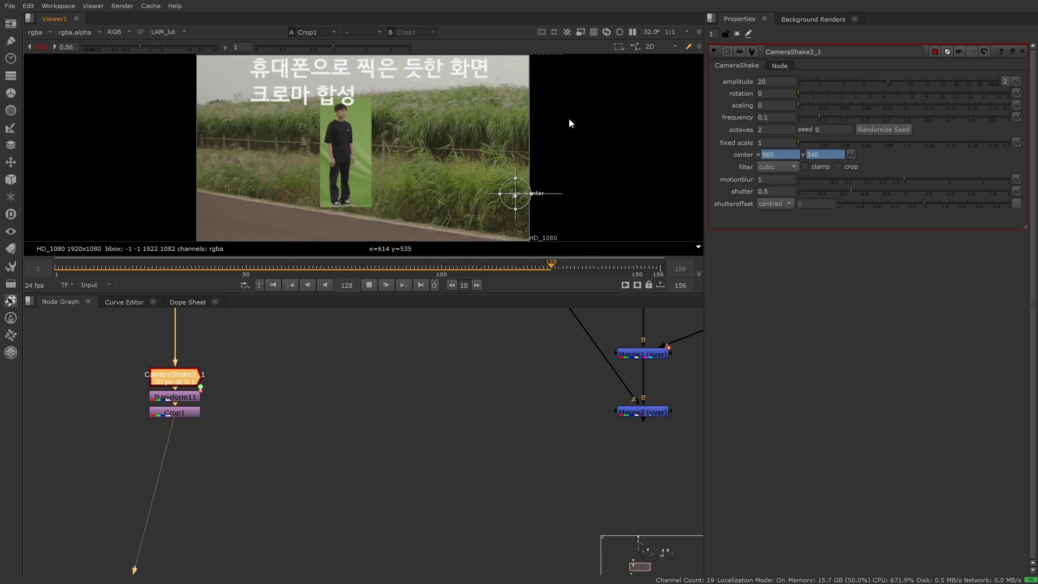
# Play the full composite in the enlarged viewer to examine the slower camera shake
pyautogui.scroll(-3, 336, 378)
pyautogui.moveTo(256, 420); pyautogui.dragTo(490, 462)
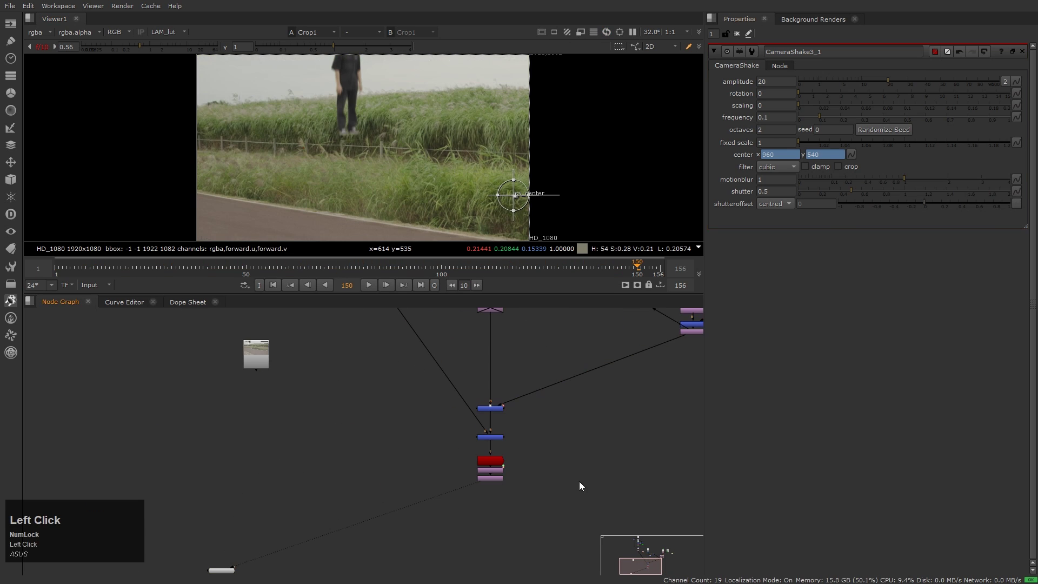
pyautogui.press('l')
pyautogui.press('space')
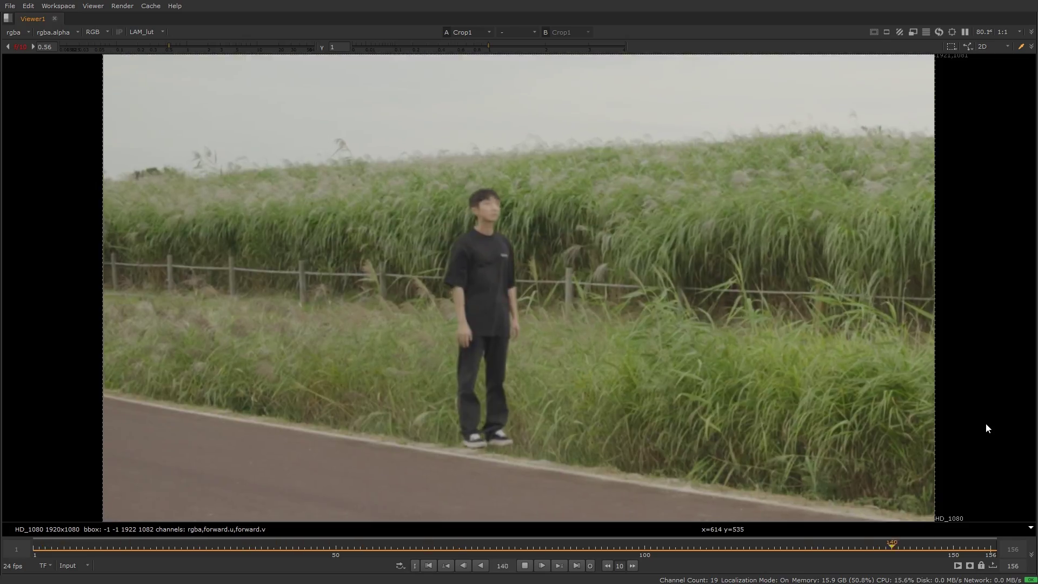
pyautogui.press('space')
# Move Transform11's final scale and translate keyframes to about frame 142 and check the return move to the standing man
pyautogui.scroll(-2, 377, 419)
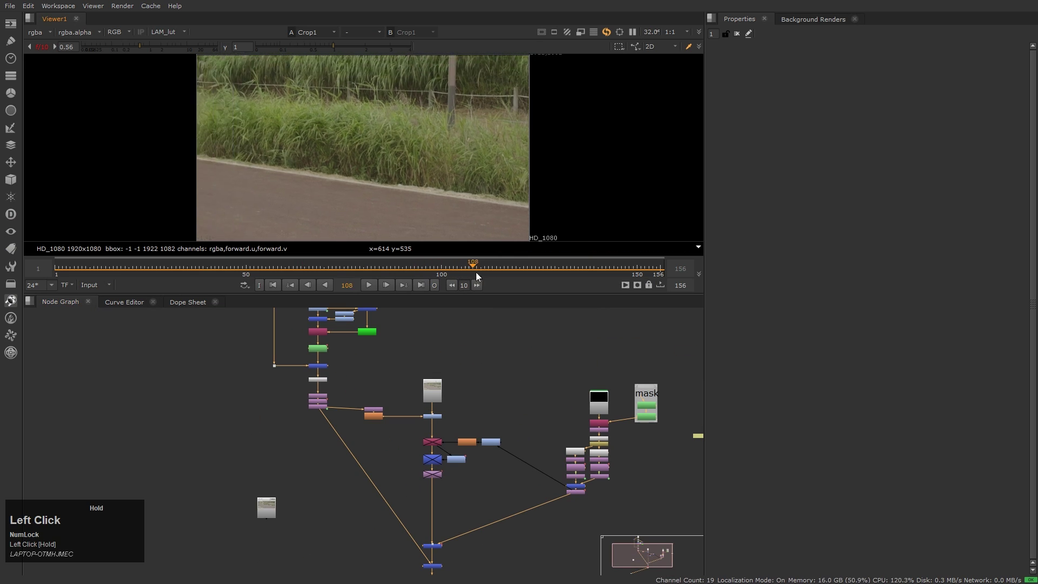
pyautogui.moveTo(535, 279); pyautogui.dragTo(547, 276)
pyautogui.scroll(5, 407, 489)
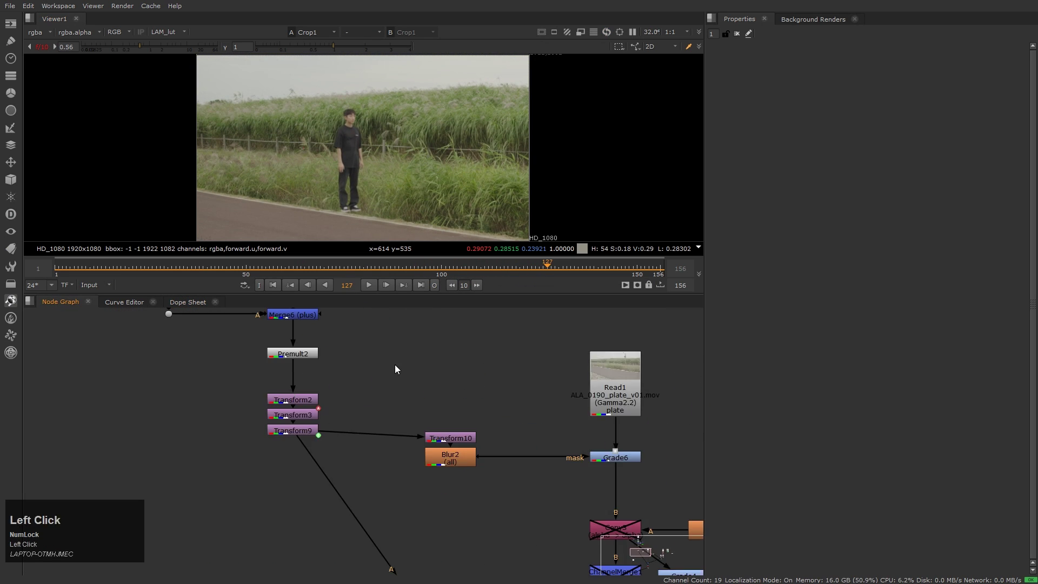
pyautogui.click(196, 302)
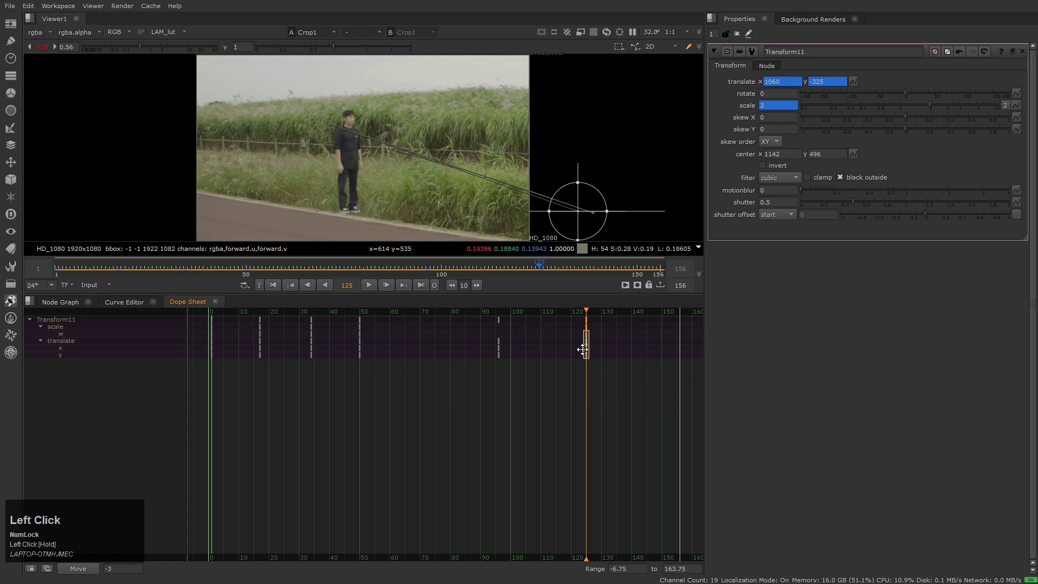
pyautogui.press('l')
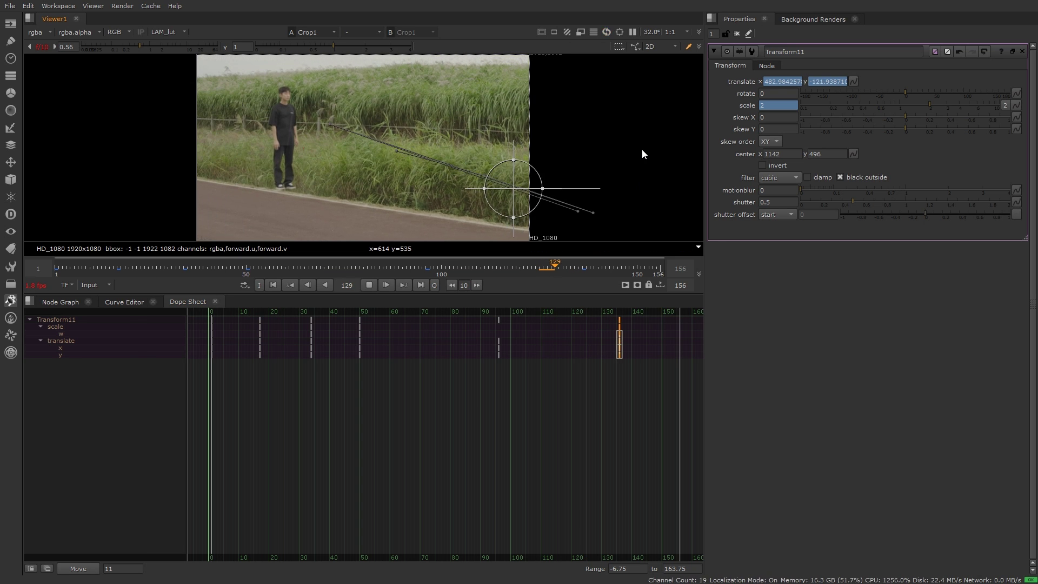
pyautogui.moveTo(619, 354); pyautogui.dragTo(641, 356)
# Return to the node graph, close Transform11's properties, and replay the retimed camera move in the enlarged viewer
pyautogui.click(60, 301)
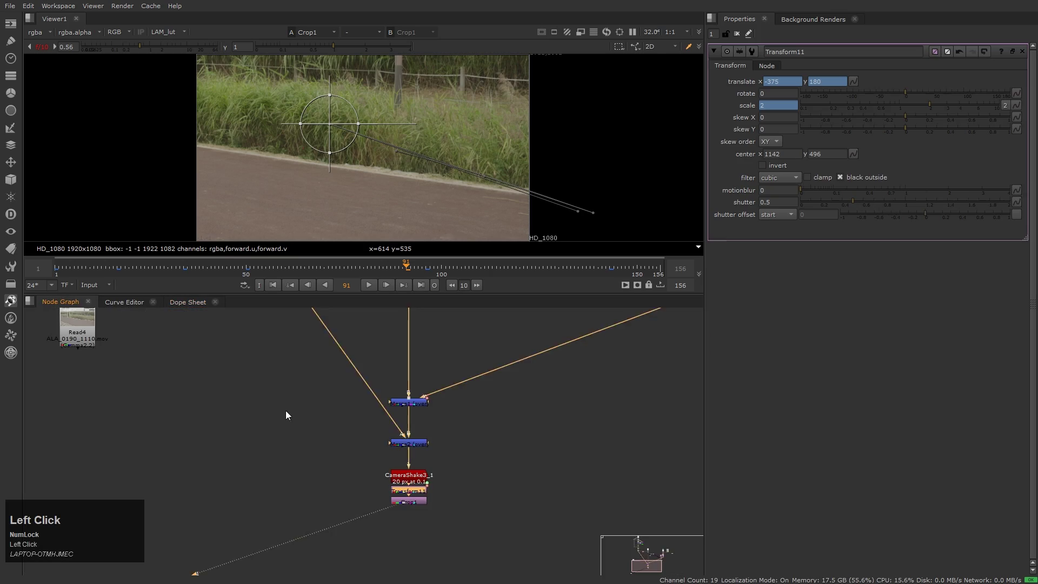
pyautogui.click(734, 34)
pyautogui.press('Home')
pyautogui.press('space')
pyautogui.press('l')
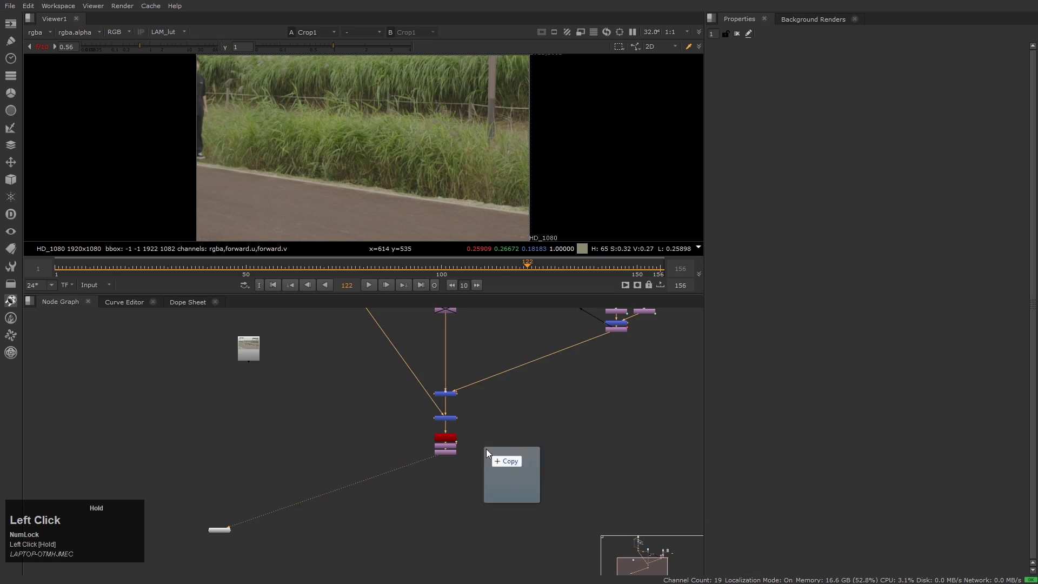
# Bring in the gamma2.2 output setup with Write1 below Crop1, view Write1, and connect its side input to the Read1 plate through a dot
pyautogui.click(665, 552)
pyautogui.click(471, 409)
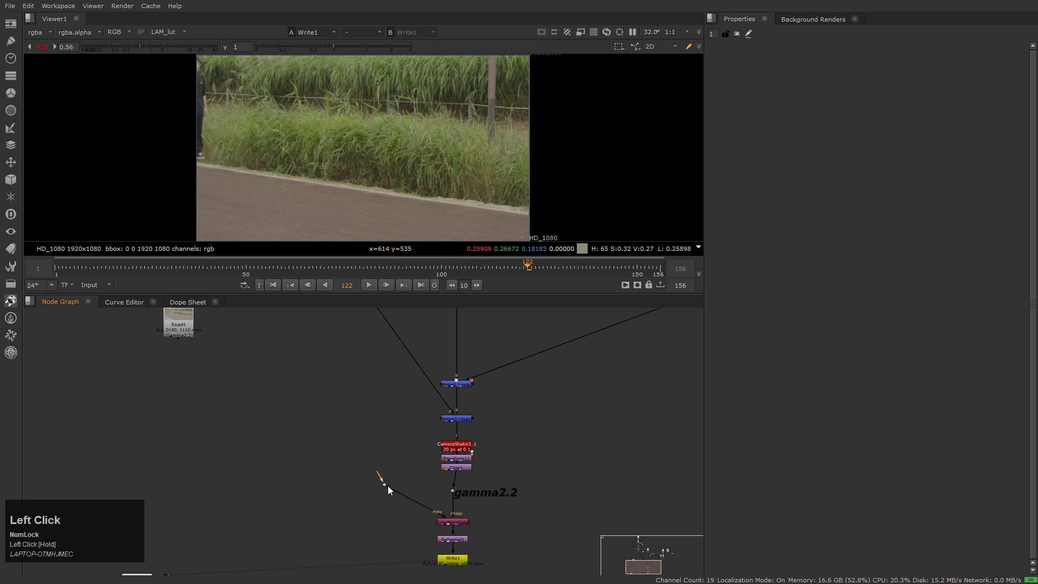
pyautogui.scroll(-3, 386, 485)
pyautogui.scroll(2, 427, 431)
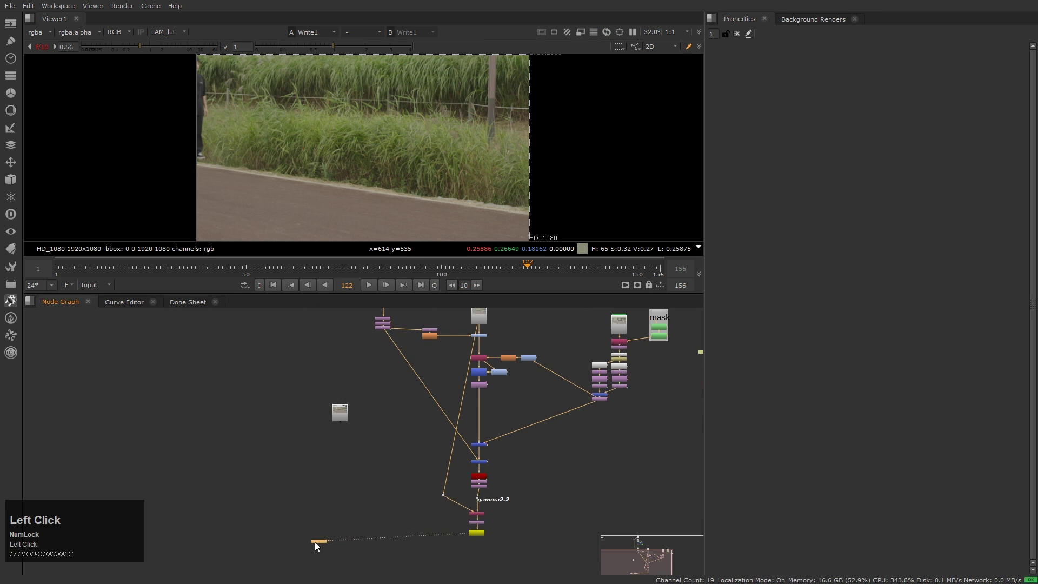
pyautogui.click(591, 430)
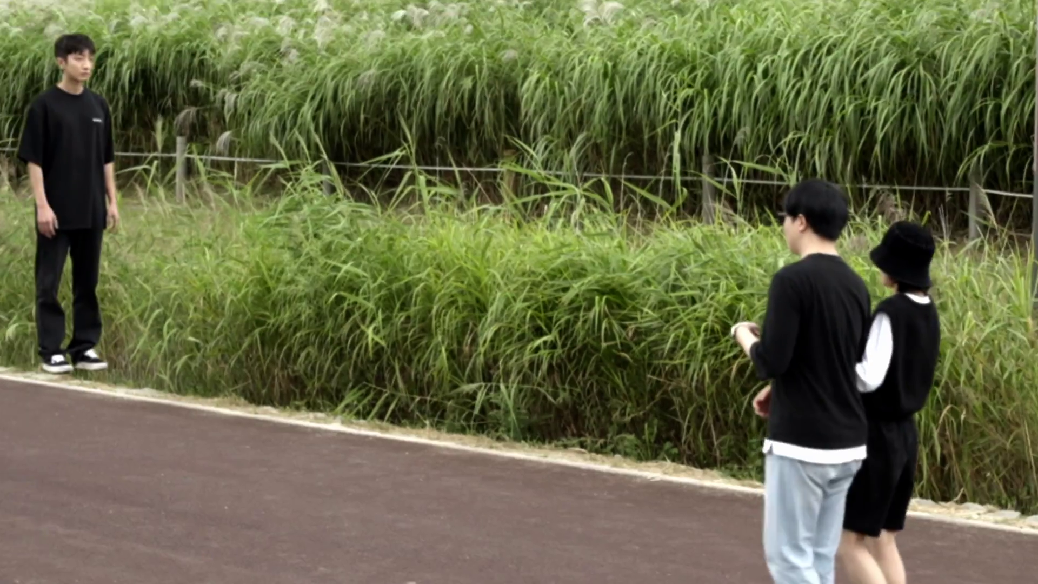